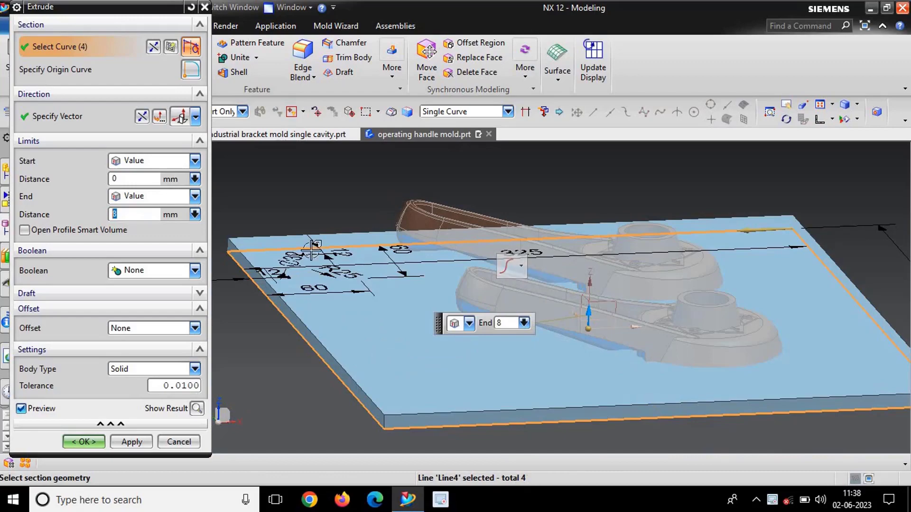
# Examine the raised end of the handle bodies against the extruded plate preview
pyautogui.scroll(-2, 422, 218)
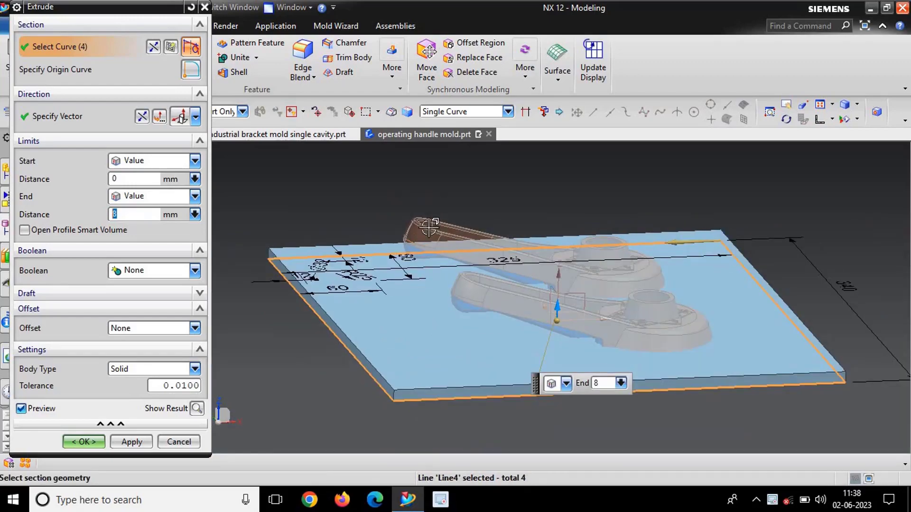
pyautogui.moveTo(393, 233); pyautogui.dragTo(417, 239, button='middle')
pyautogui.scroll(5, 415, 218)
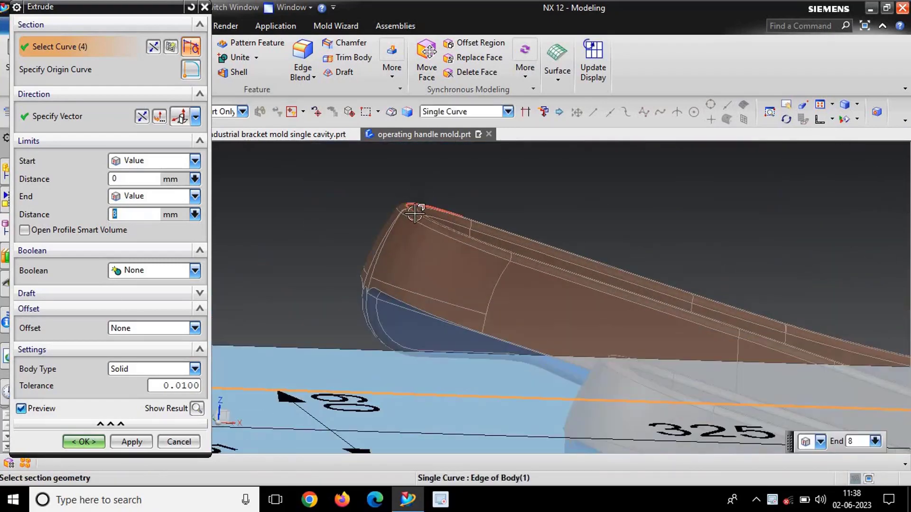
pyautogui.scroll(-6, 414, 213)
pyautogui.scroll(3, 416, 264)
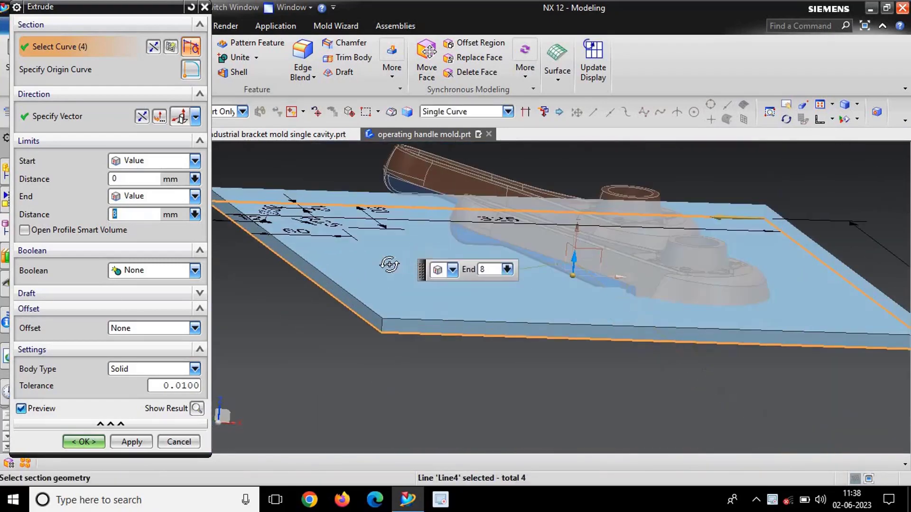
pyautogui.moveTo(389, 264); pyautogui.dragTo(462, 317, button='middle')
pyautogui.scroll(-2, 449, 290)
pyautogui.scroll(2, 593, 271)
pyautogui.scroll(-3, 488, 305)
pyautogui.scroll(1, 427, 268)
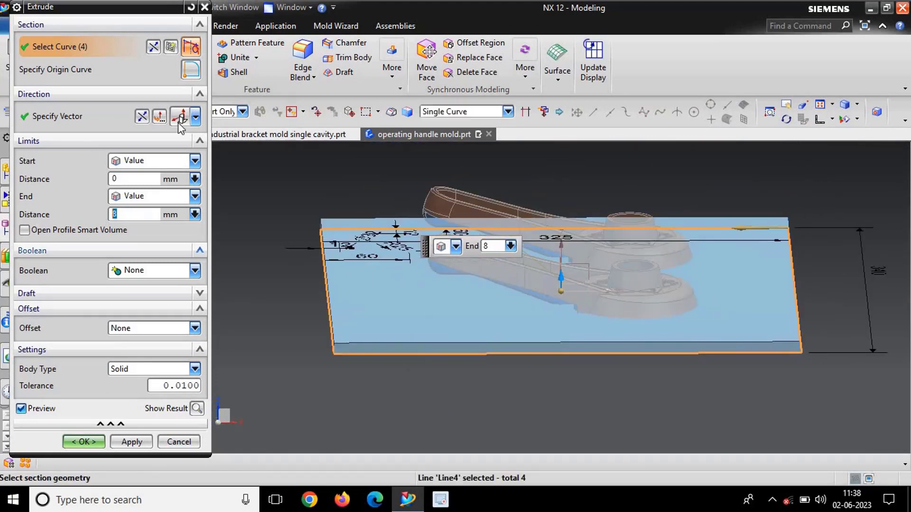
# Define the extrusion's end distance by measuring the projected vertical distance from the base sketch's side line to the handle's top edge
pyautogui.click(195, 214)
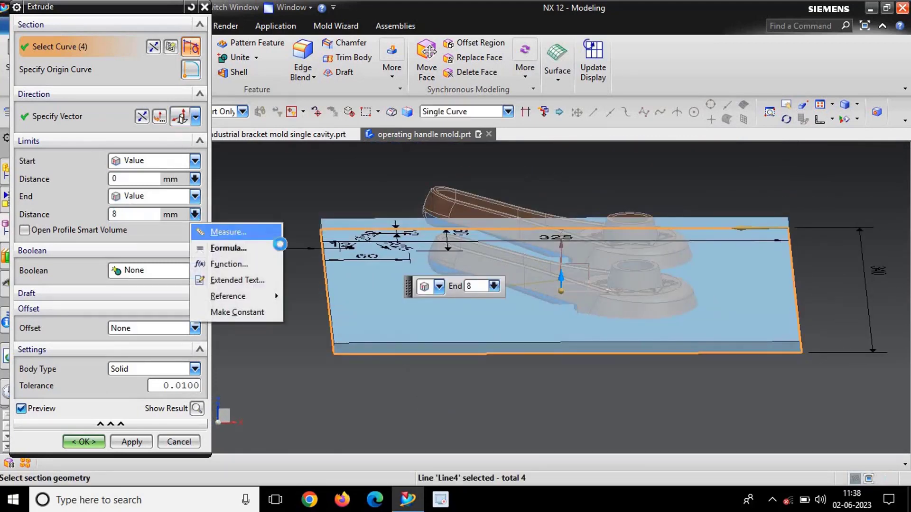
pyautogui.click(227, 235)
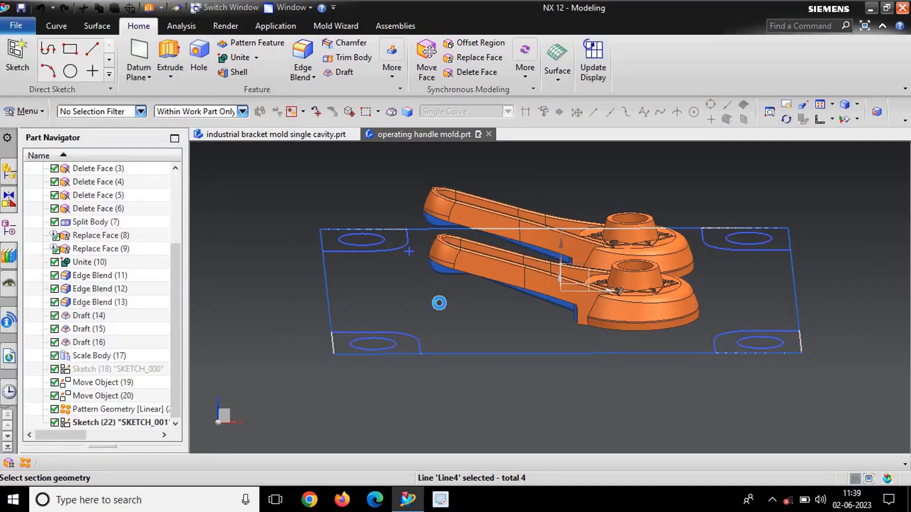
pyautogui.click(555, 260)
pyautogui.scroll(1, 329, 298)
pyautogui.click(325, 302)
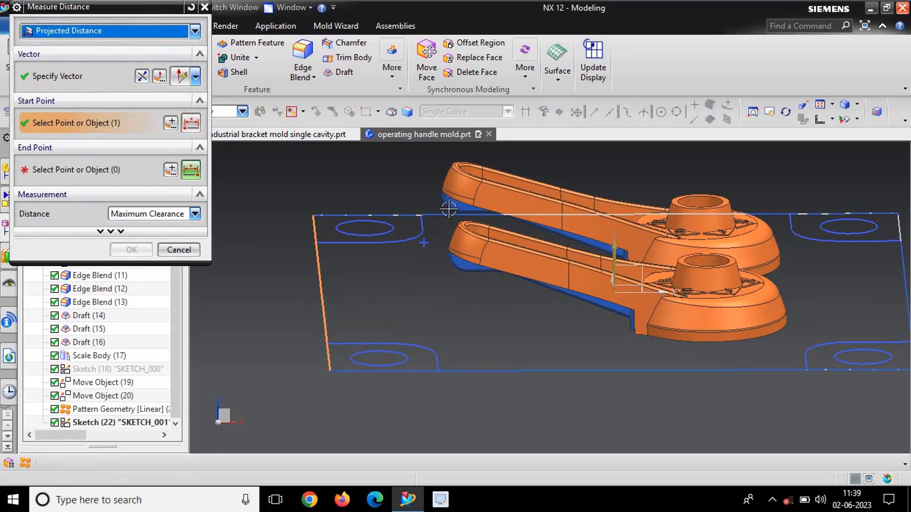
pyautogui.scroll(5, 464, 239)
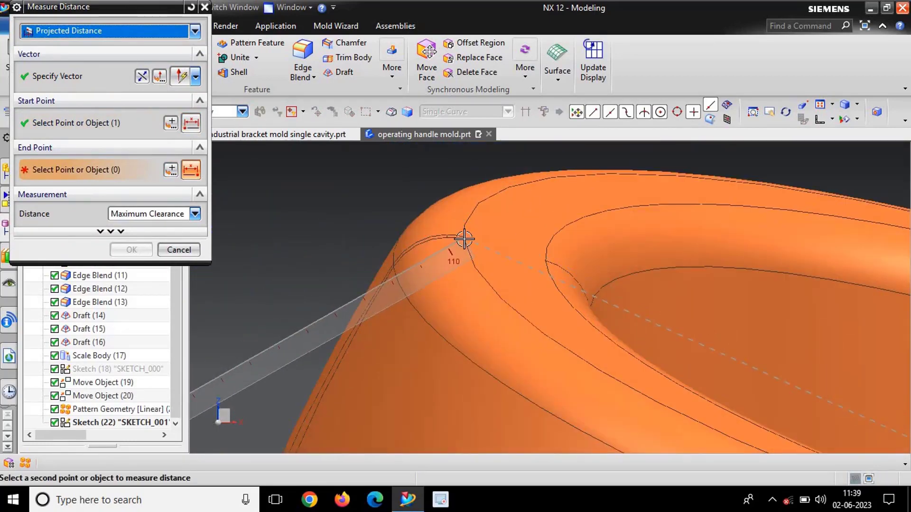
pyautogui.click(464, 237)
pyautogui.scroll(-5, 442, 238)
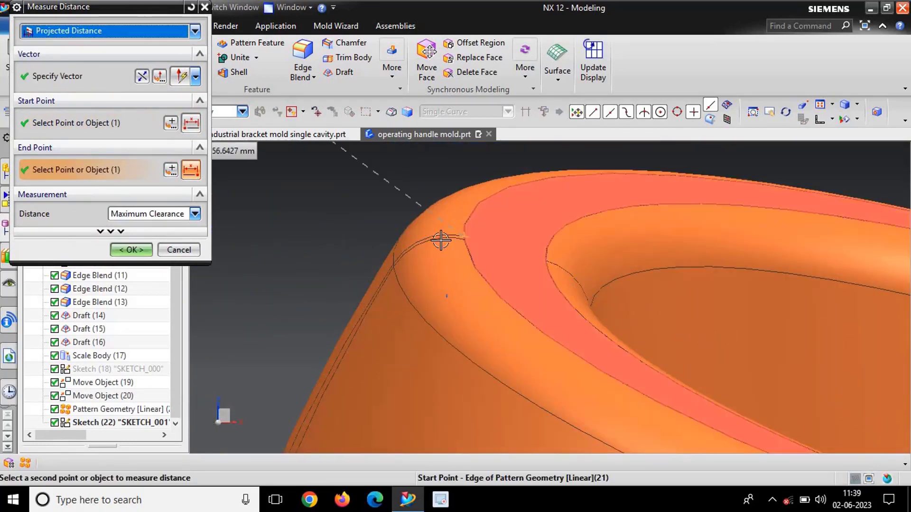
pyautogui.scroll(-8, 452, 267)
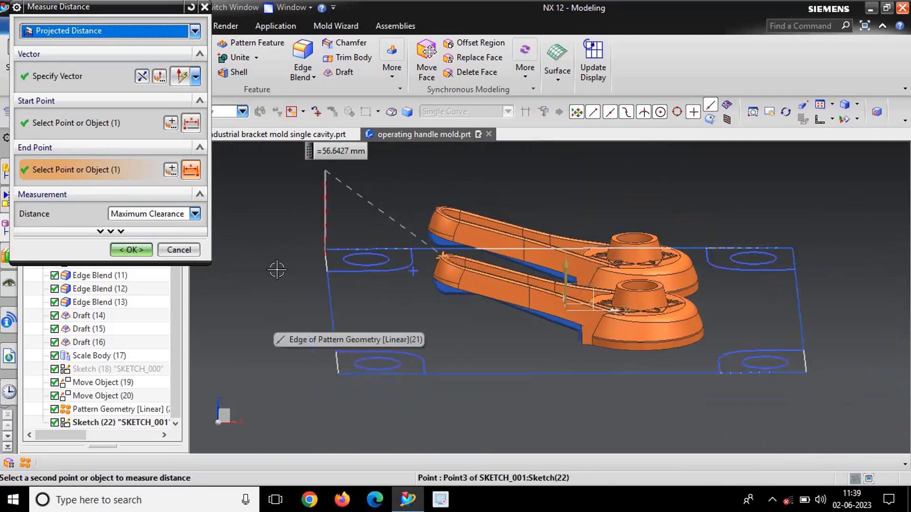
pyautogui.click(131, 254)
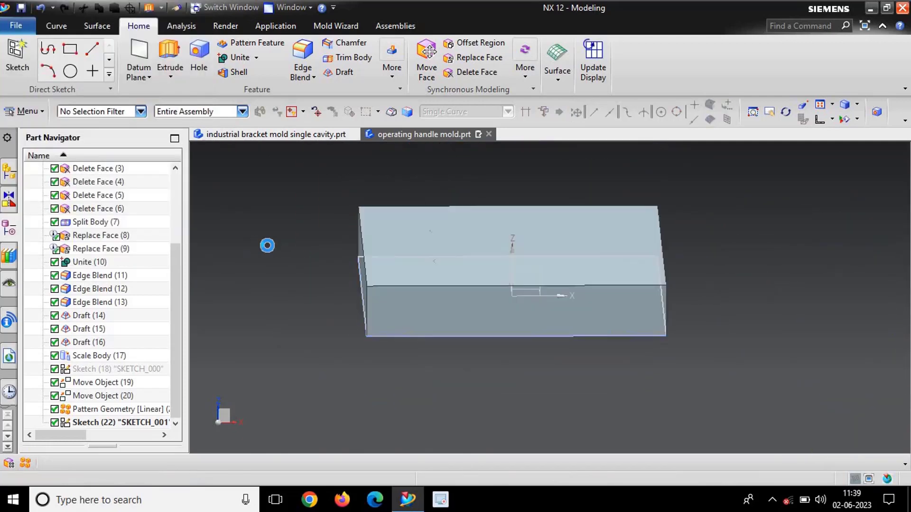
# Make the measured end distance constant and add 30 mm to it
pyautogui.click(196, 214)
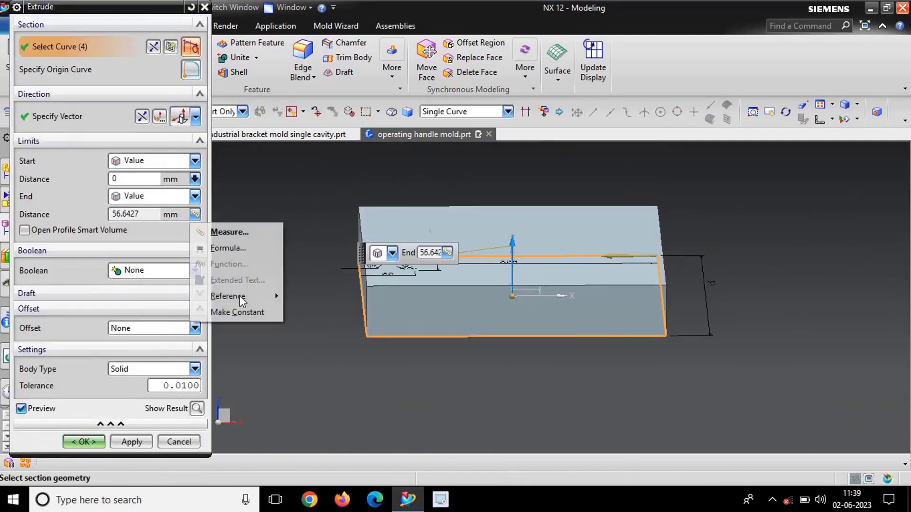
pyautogui.click(234, 311)
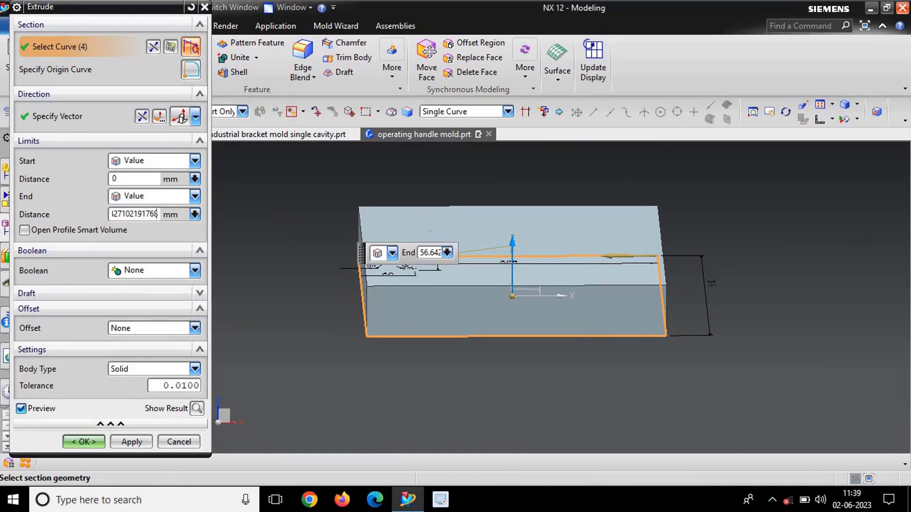
pyautogui.press('Return')
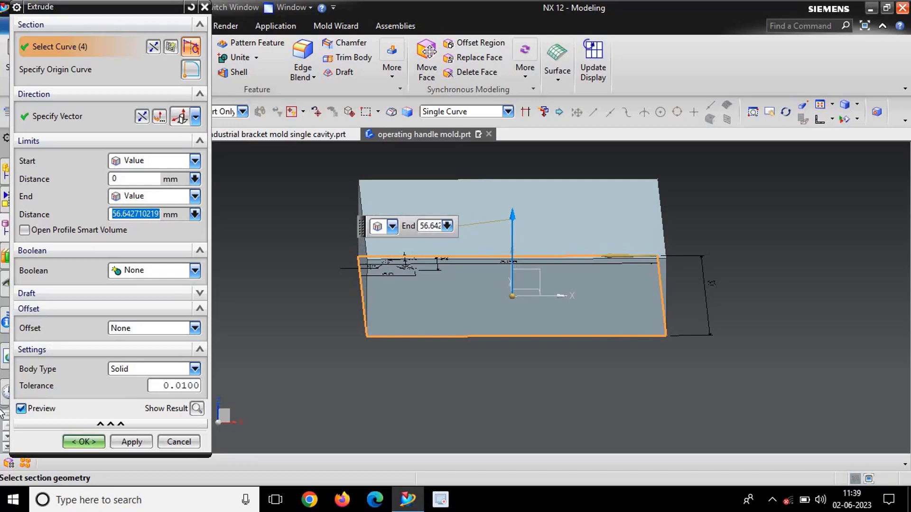
pyautogui.click(146, 214)
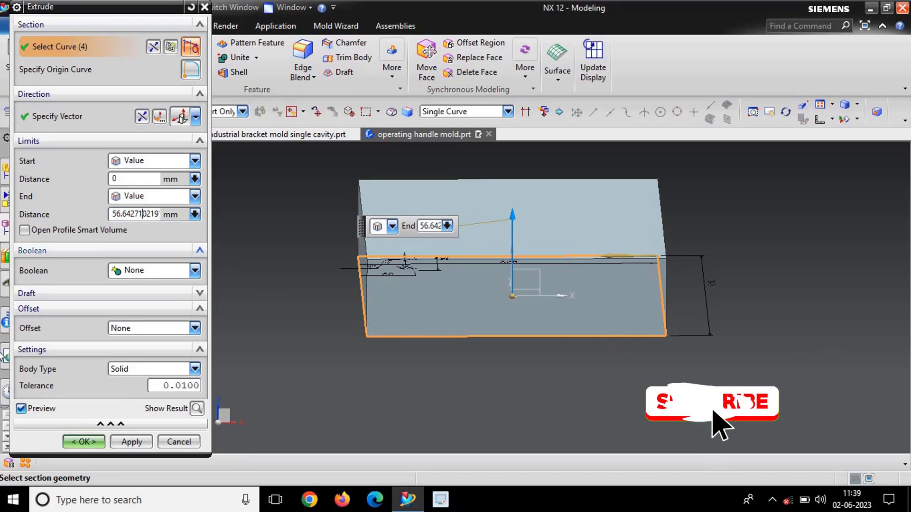
pyautogui.press('End')
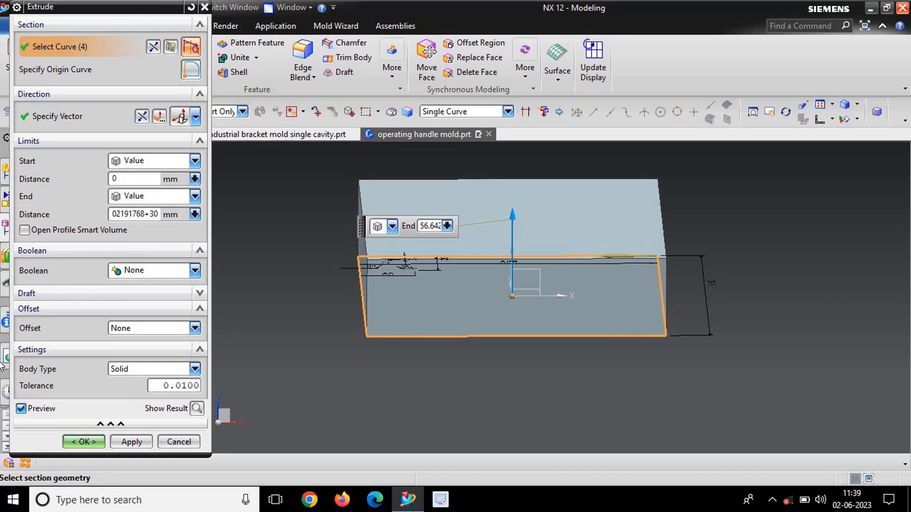
# Set the extrusion's start distance to -45 mm and create the mold block
pyautogui.moveTo(541, 258)
pyautogui.mouseDown(button='middle')
pyautogui.moveTo(577, 240)
pyautogui.moveTo(572, 205)
pyautogui.moveTo(576, 238)
pyautogui.moveTo(520, 247)
pyautogui.moveTo(549, 195)
pyautogui.moveTo(579, 221)
pyautogui.moveTo(570, 206)
pyautogui.moveTo(570, 232)
pyautogui.moveTo(565, 189)
pyautogui.moveTo(573, 232)
pyautogui.moveTo(553, 238)
pyautogui.mouseUp(button='middle')
pyautogui.scroll(3, 541, 234)
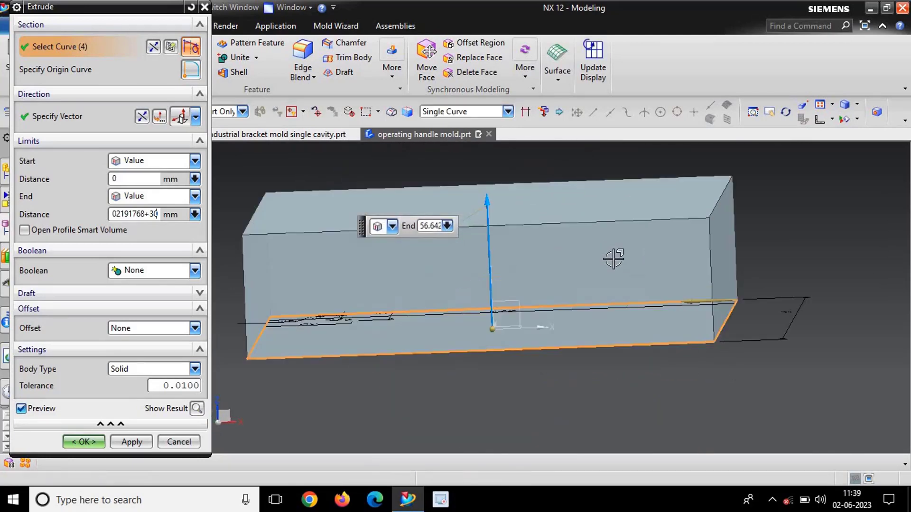
pyautogui.moveTo(599, 258); pyautogui.dragTo(536, 230, button='middle')
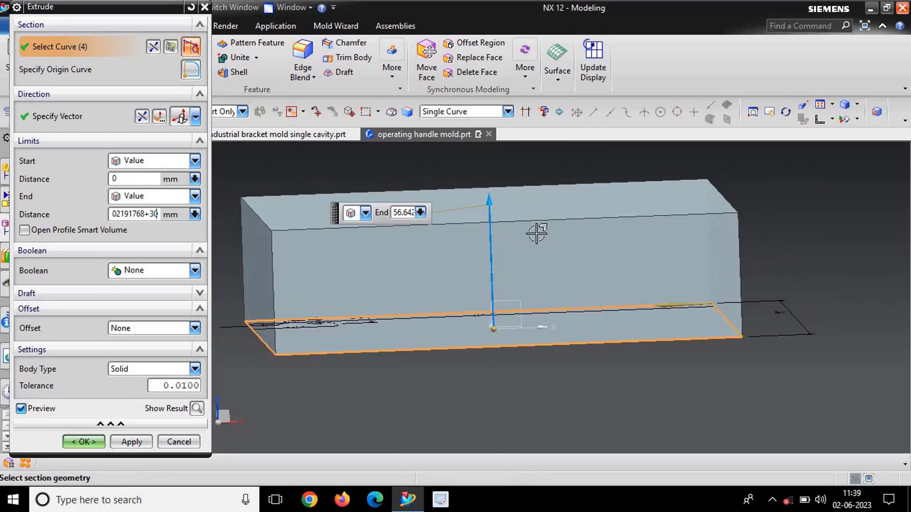
pyautogui.scroll(-2, 537, 230)
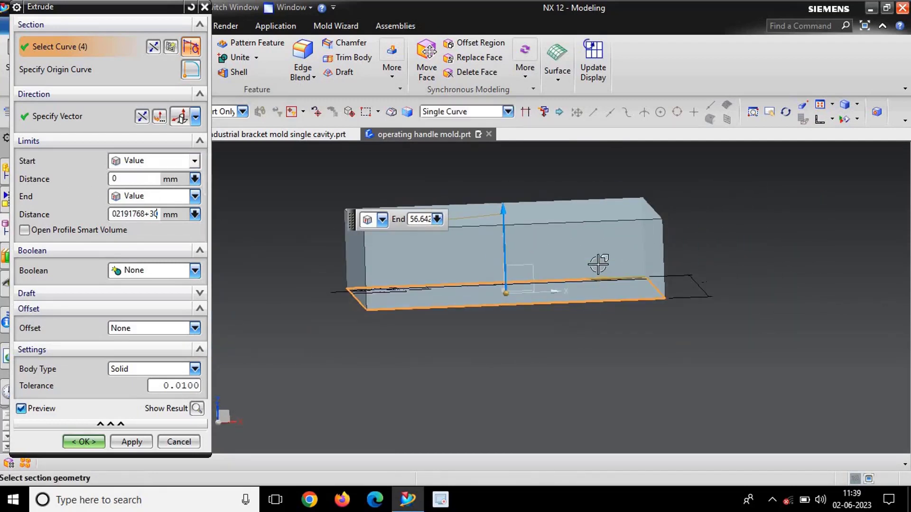
pyautogui.moveTo(595, 264); pyautogui.dragTo(590, 236, button='middle')
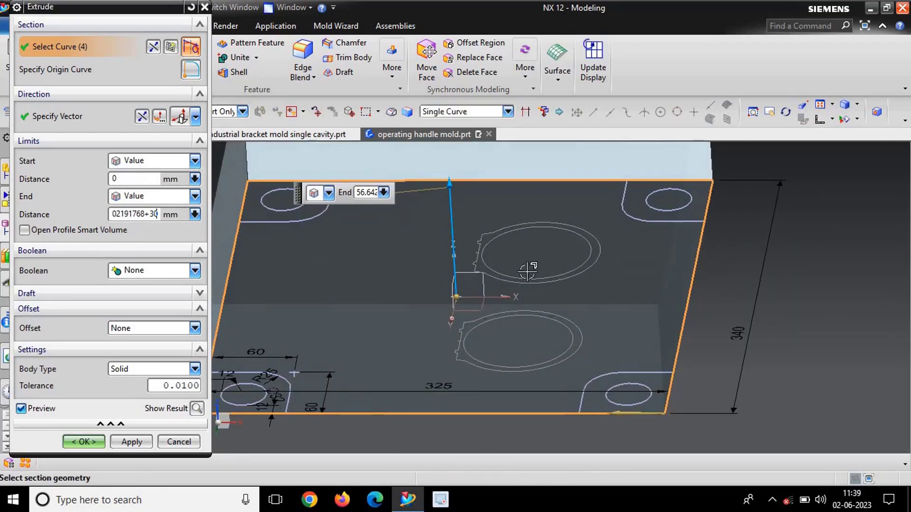
pyautogui.scroll(-2, 559, 243)
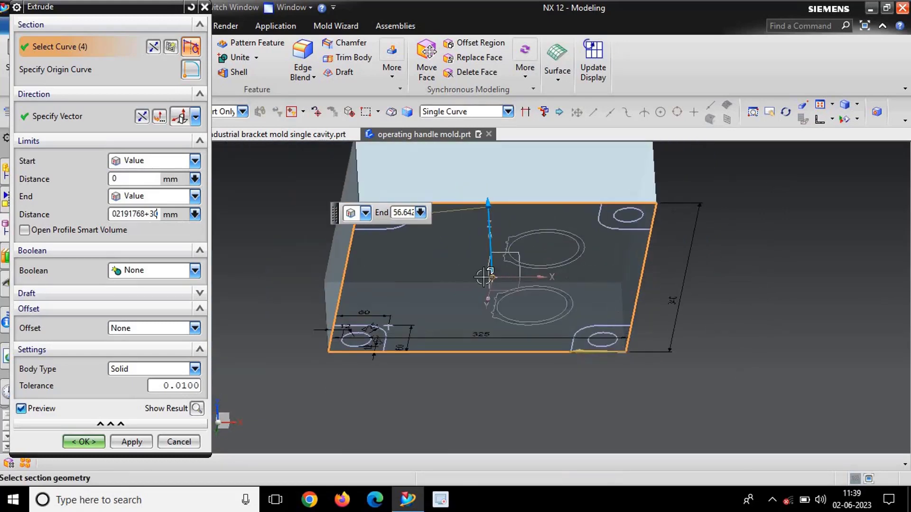
pyautogui.moveTo(127, 180); pyautogui.dragTo(75, 187)
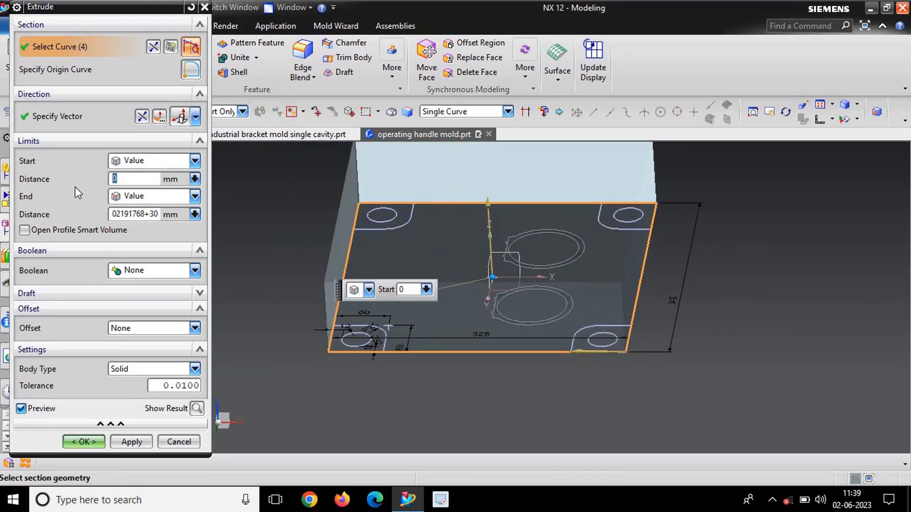
pyautogui.write('45')
pyautogui.press('Return')
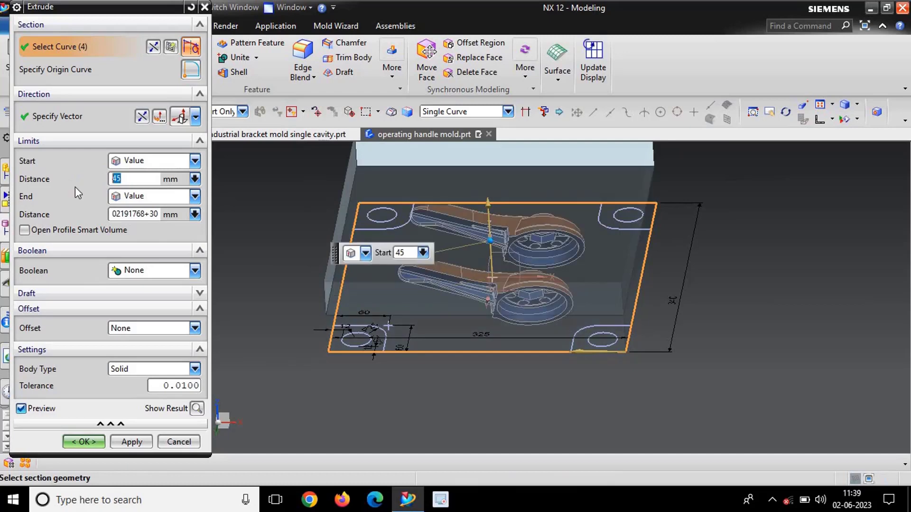
pyautogui.write('-45')
pyautogui.press('Return')
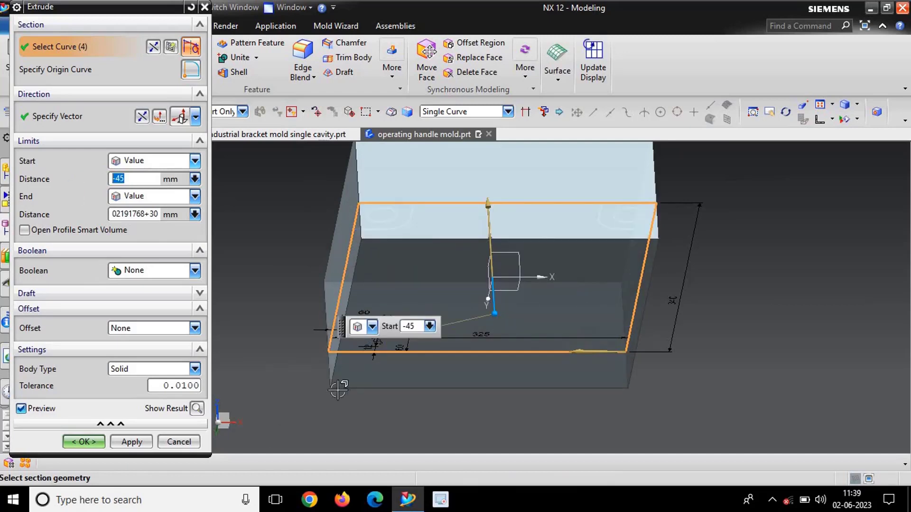
pyautogui.click(84, 442)
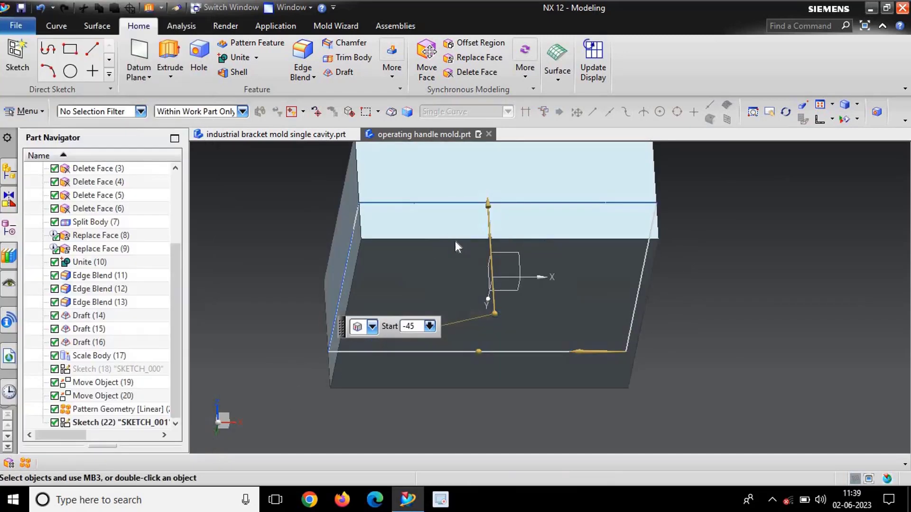
# Subtract both handle bodies from the mold block in wireframe display, with Keep Tool enabled
pyautogui.scroll(-3, 452, 295)
pyautogui.moveTo(452, 295); pyautogui.dragTo(469, 339, button='middle')
pyautogui.scroll(3, 430, 239)
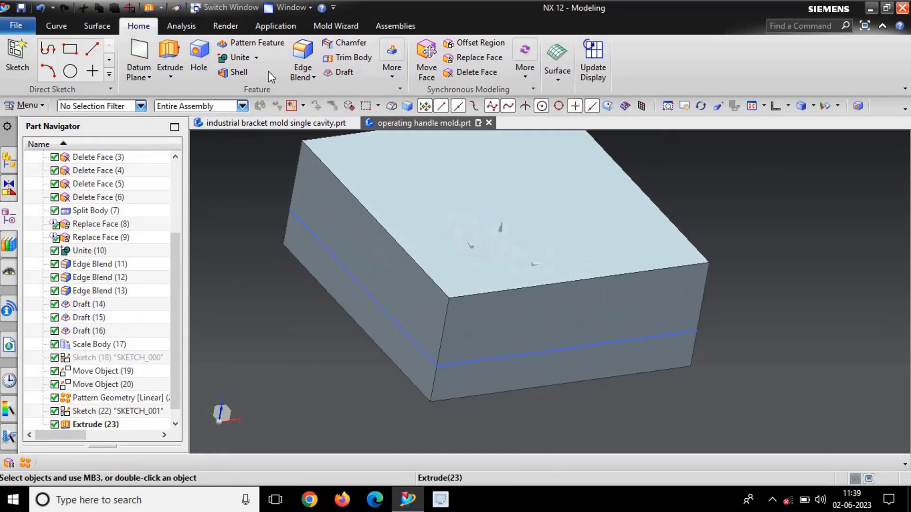
pyautogui.click(256, 57)
pyautogui.click(260, 90)
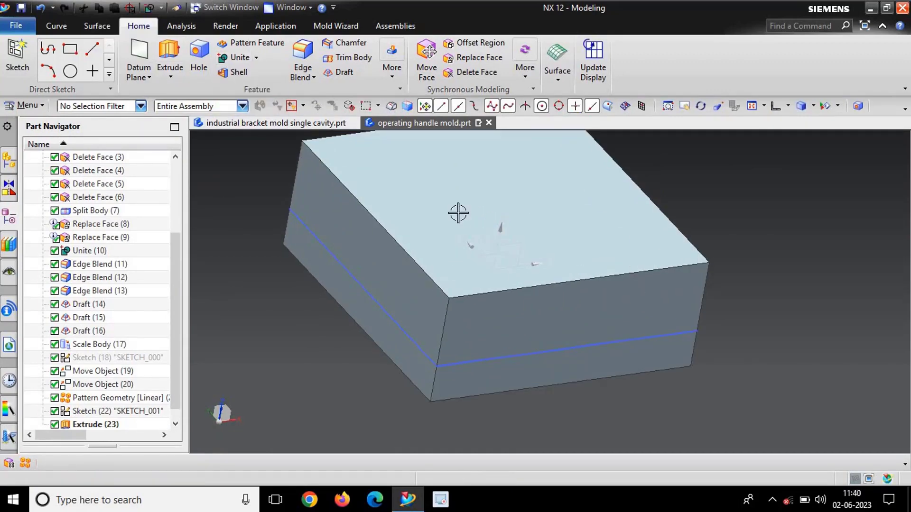
pyautogui.click(452, 209)
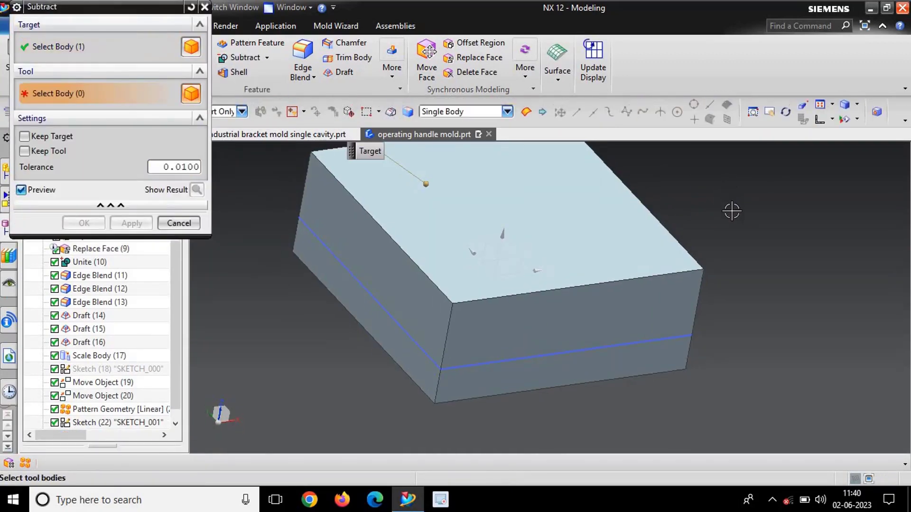
pyautogui.moveTo(732, 211); pyautogui.dragTo(612, 236, button='right')
pyautogui.scroll(4, 497, 242)
pyautogui.click(498, 243)
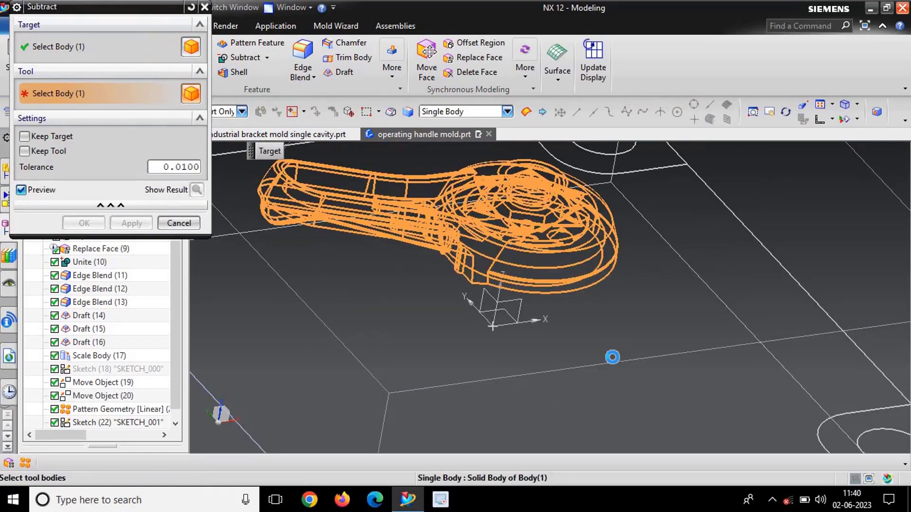
pyautogui.scroll(-2, 621, 379)
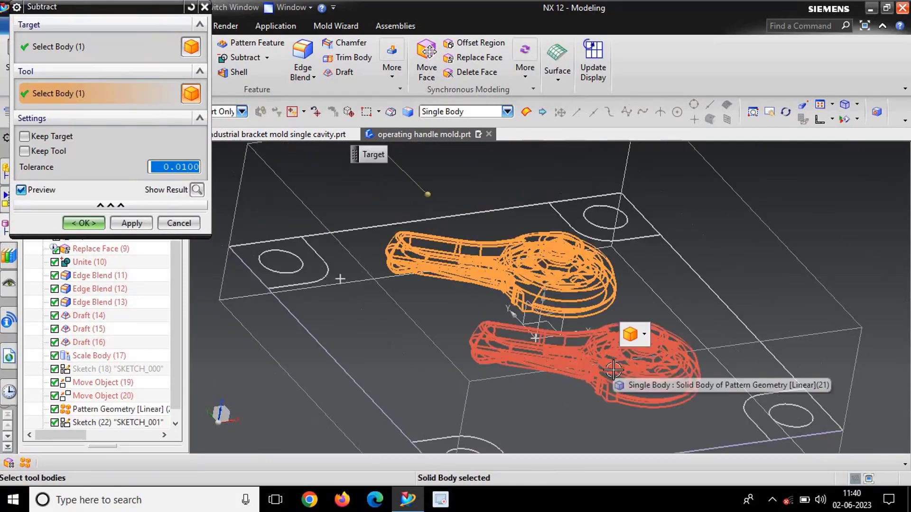
pyautogui.click(610, 373)
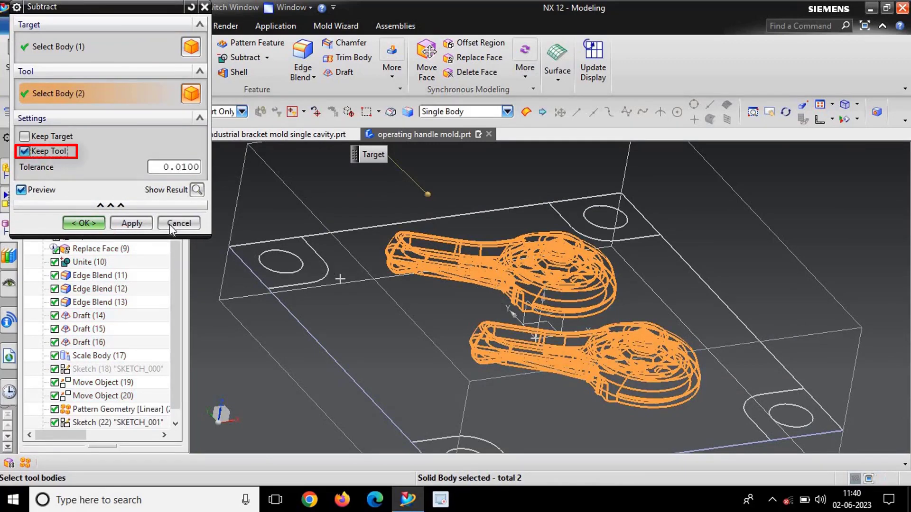
pyautogui.click(85, 223)
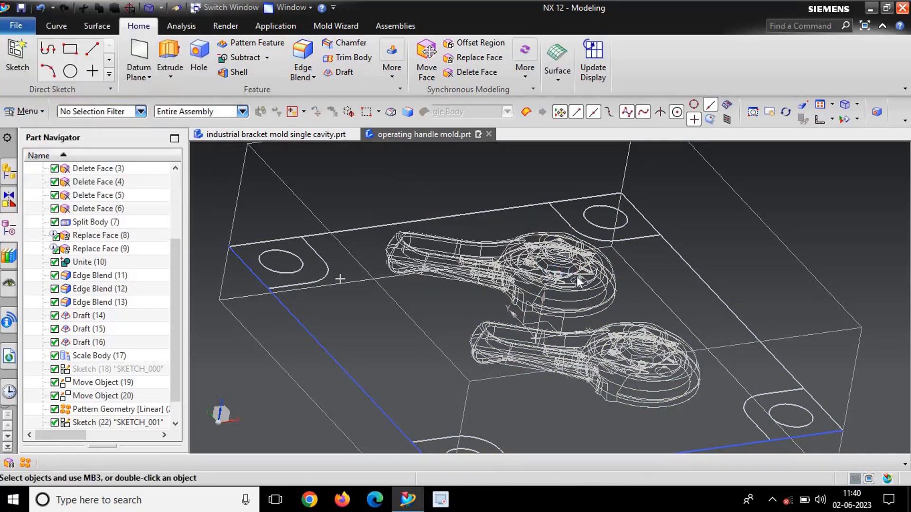
# Examine the handle profiles inside the mold block in a front view
pyautogui.scroll(-4, 616, 282)
pyautogui.moveTo(635, 292); pyautogui.dragTo(527, 283, button='middle')
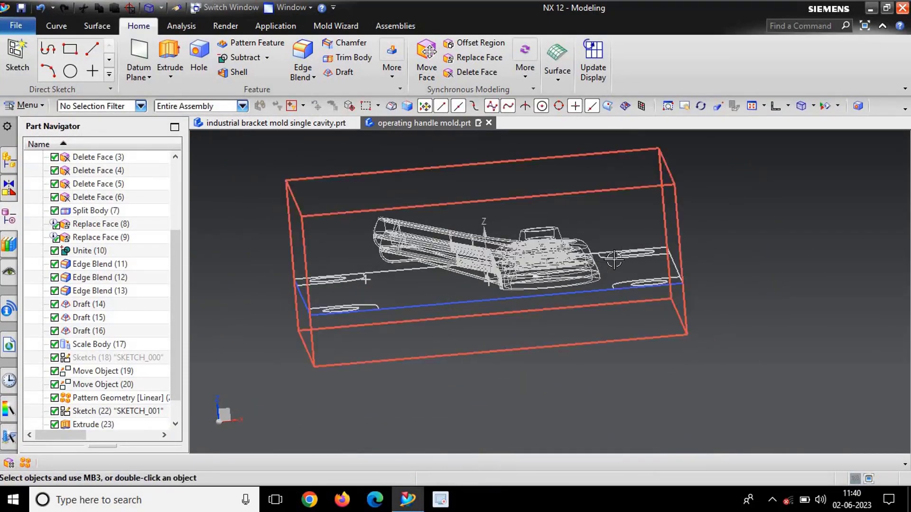
pyautogui.press('F8')
pyautogui.scroll(4, 461, 255)
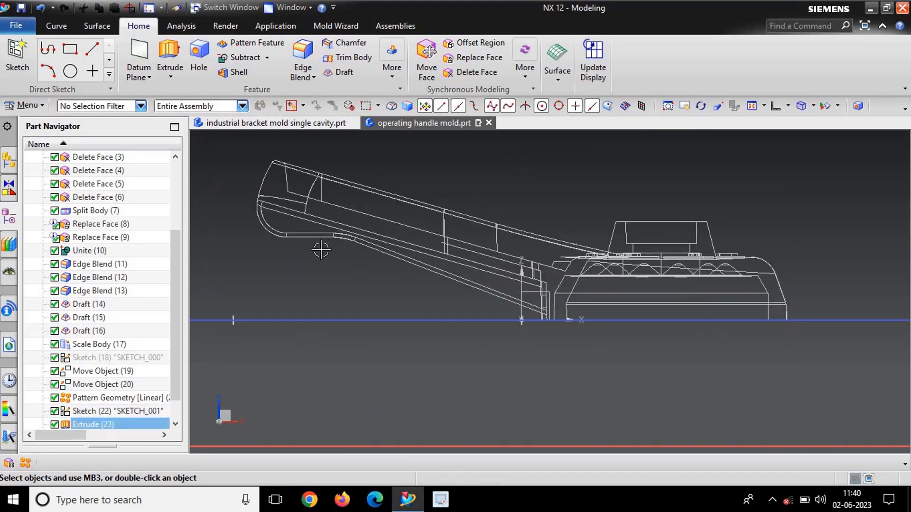
pyautogui.scroll(-5, 417, 282)
pyautogui.scroll(-1, 482, 307)
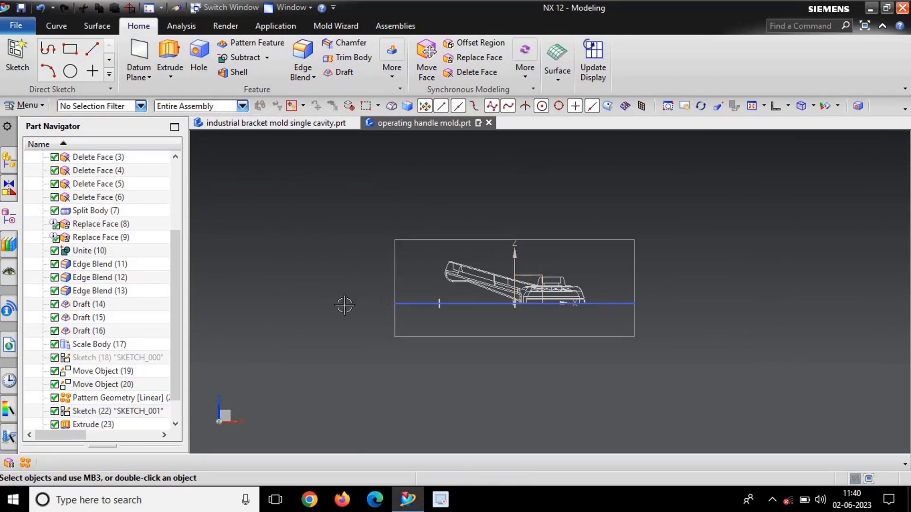
# Examine the side profile of the handle arm and hub against the mold block's outline and base line
pyautogui.scroll(2, 553, 297)
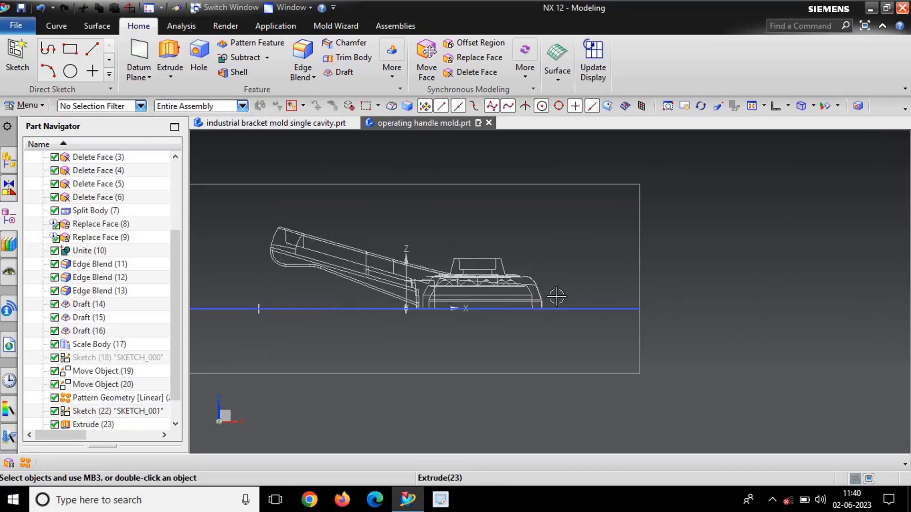
pyautogui.scroll(-2, 378, 305)
pyautogui.scroll(3, 683, 326)
pyautogui.scroll(-1, 861, 313)
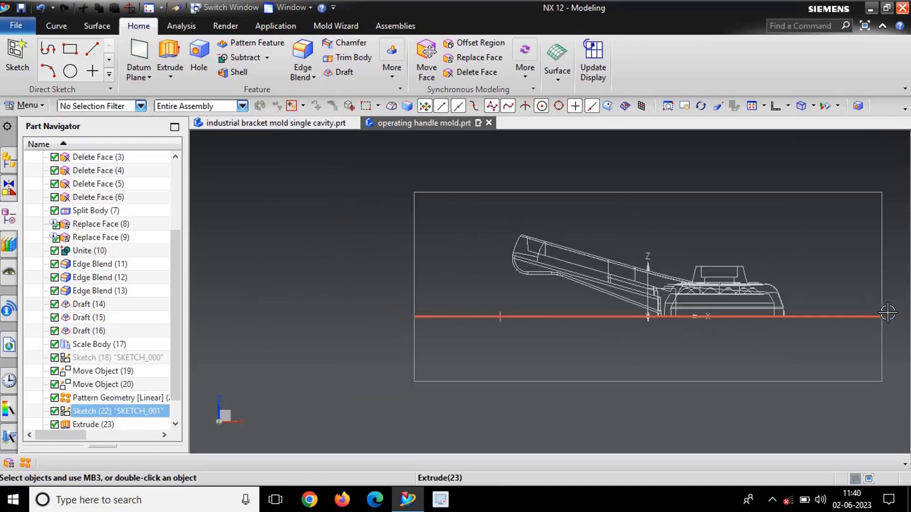
pyautogui.scroll(3, 663, 317)
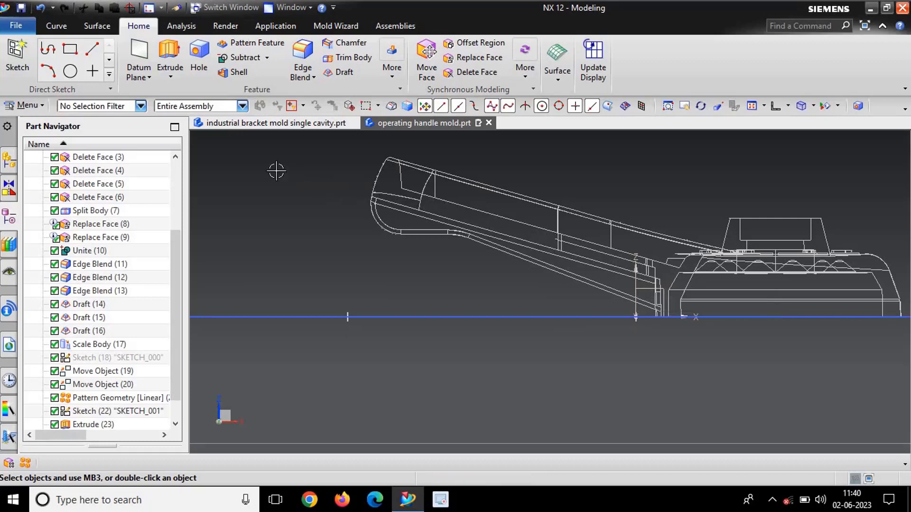
pyautogui.scroll(-3, 366, 193)
pyautogui.scroll(1, 285, 193)
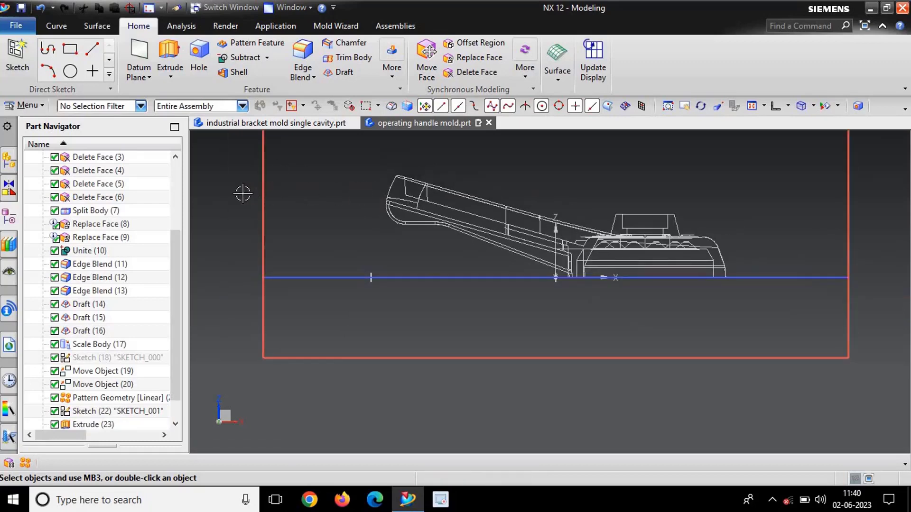
pyautogui.scroll(-2, 706, 290)
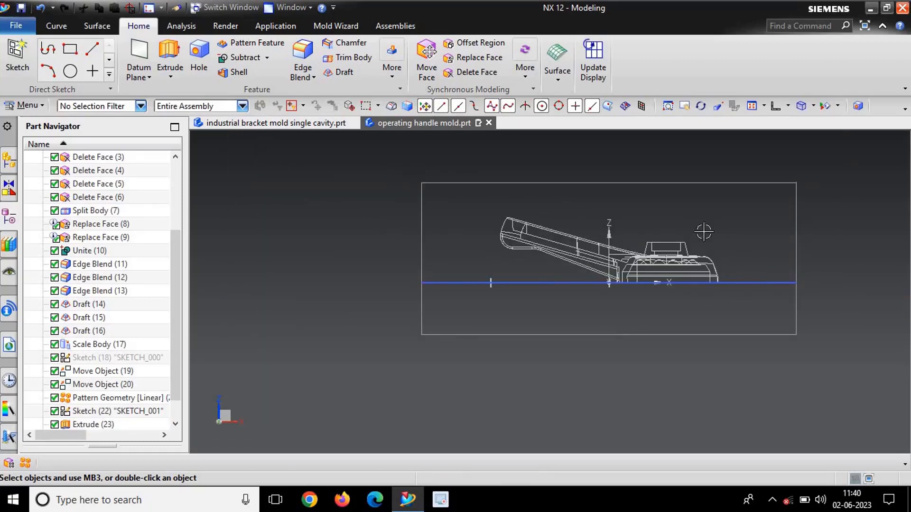
pyautogui.scroll(-2, 752, 226)
pyautogui.scroll(1, 726, 232)
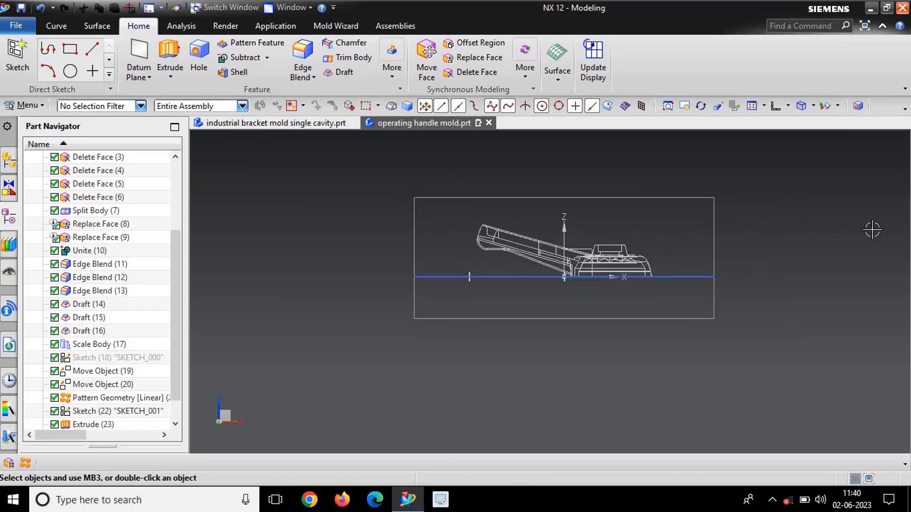
# Hide the mold block and return the remaining handle bodies to shaded display
pyautogui.hotkey('ctrl', 'b')
pyautogui.click(714, 221)
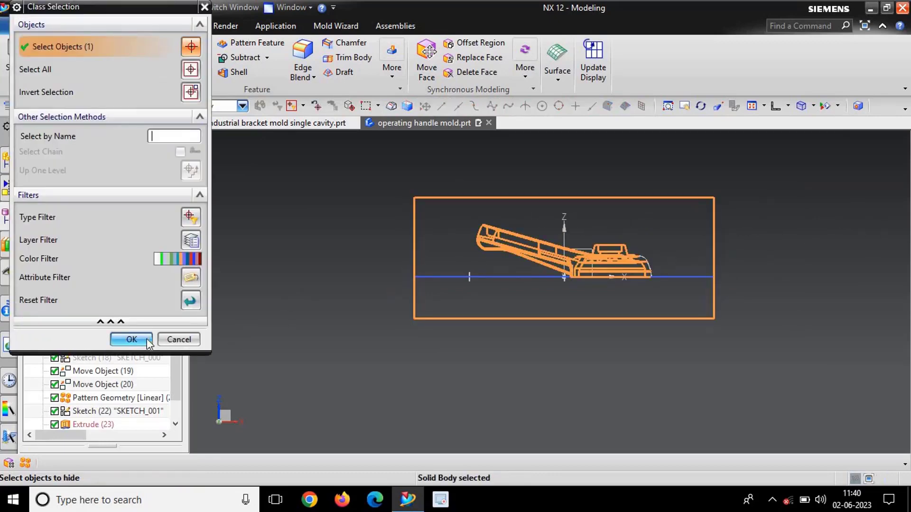
pyautogui.click(149, 344)
pyautogui.moveTo(778, 232); pyautogui.dragTo(779, 209, button='right')
pyautogui.scroll(1, 619, 251)
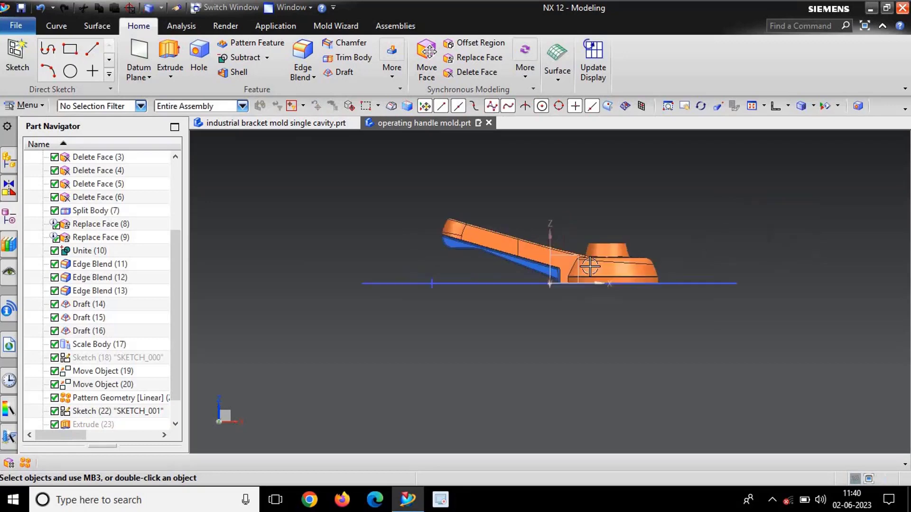
pyautogui.scroll(2, 590, 266)
pyautogui.scroll(-2, 482, 315)
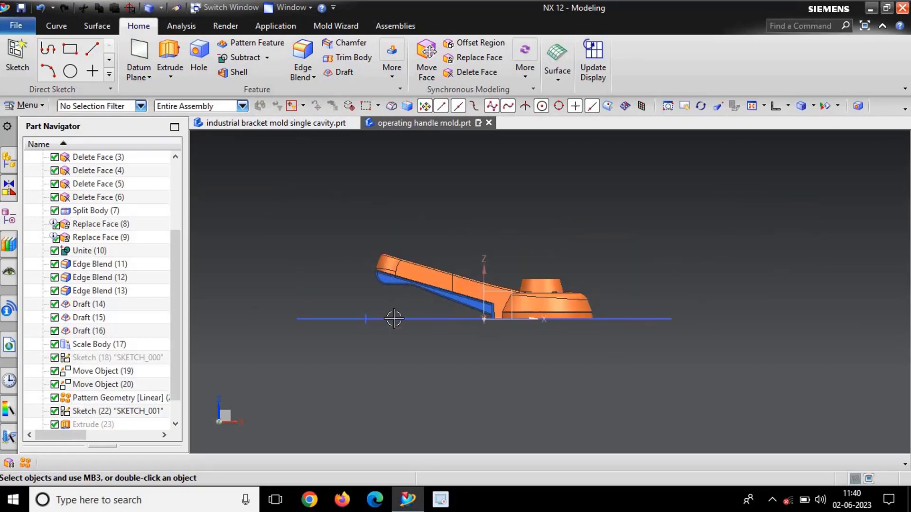
# Hide the sketch that defines the mold block's rectangle
pyautogui.rightClick(439, 279)
pyautogui.click(427, 30)
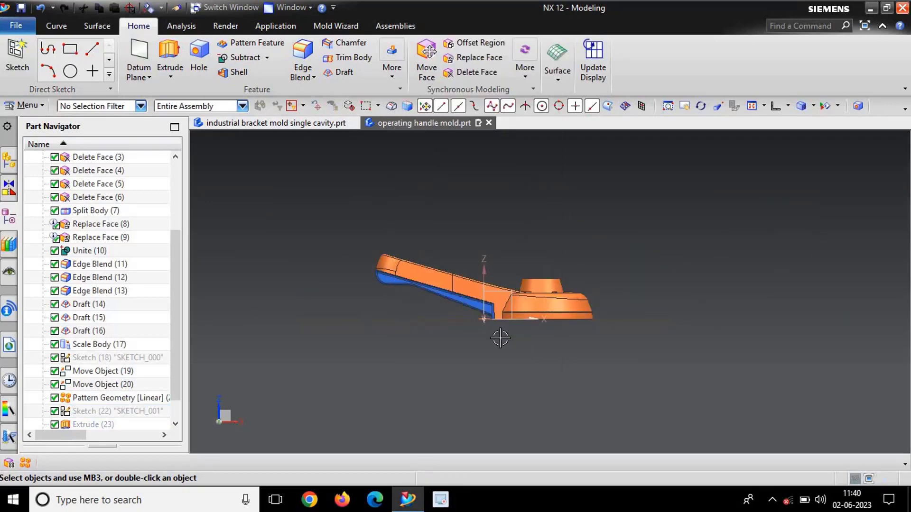
pyautogui.scroll(3, 511, 329)
# Start a new sketch on the XZ datum plane alongside the handle profile
pyautogui.press('Escape')
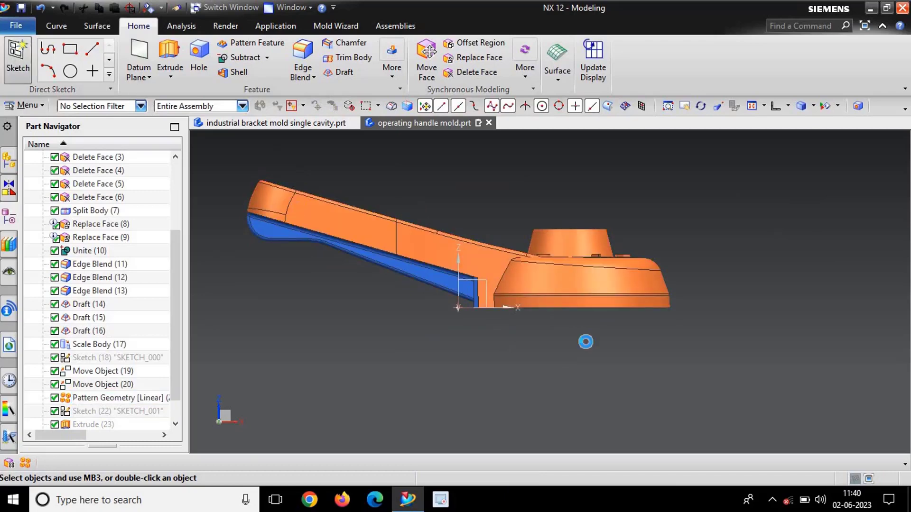
pyautogui.press('s')
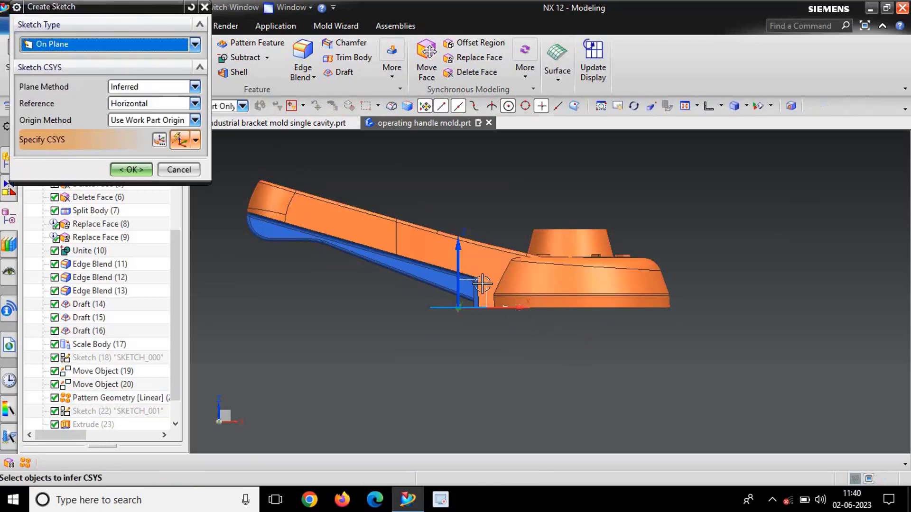
pyautogui.click(486, 284)
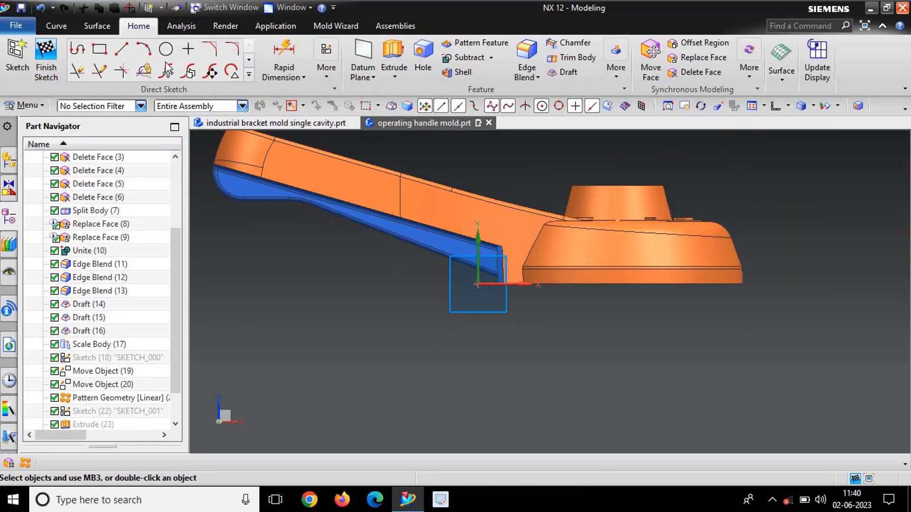
# Draw a horizontal line about 85 mm long along the hub's bottom edge, from the step's lower corner to the hub's outer end
pyautogui.scroll(5, 505, 282)
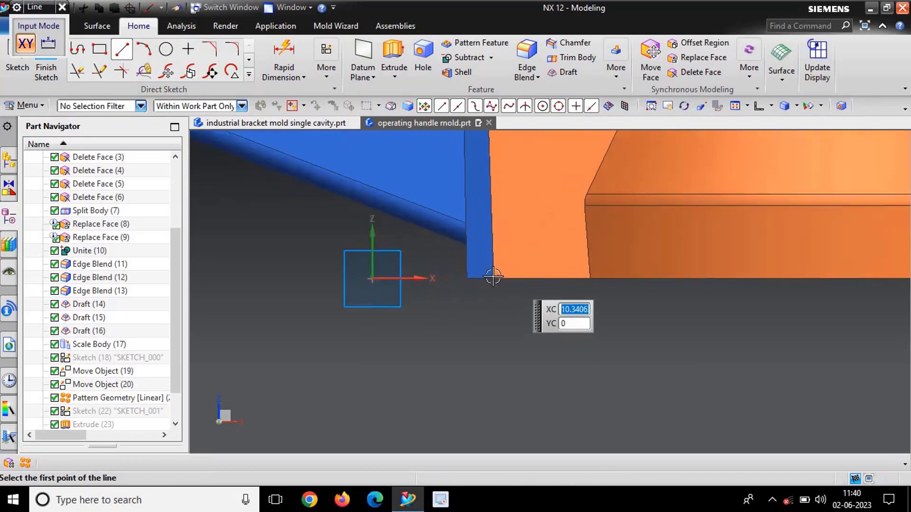
pyautogui.click(470, 279)
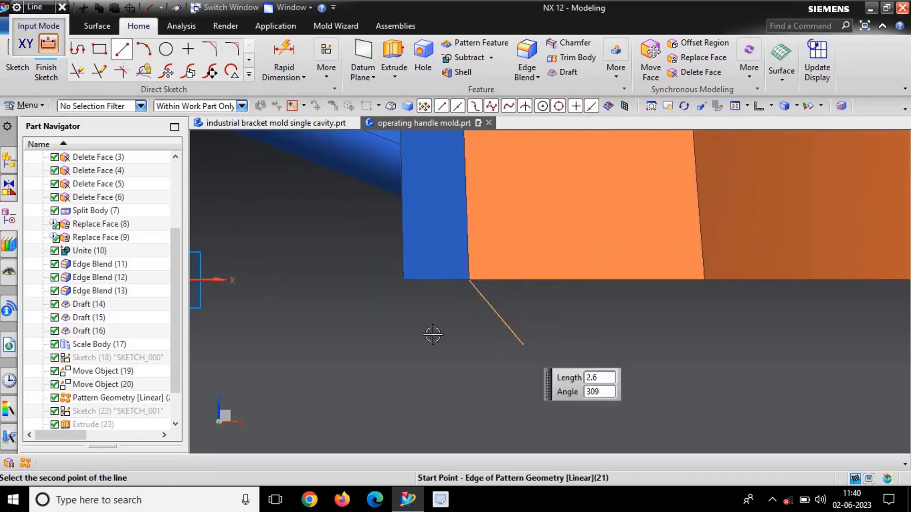
pyautogui.scroll(-5, 437, 342)
pyautogui.scroll(3, 773, 320)
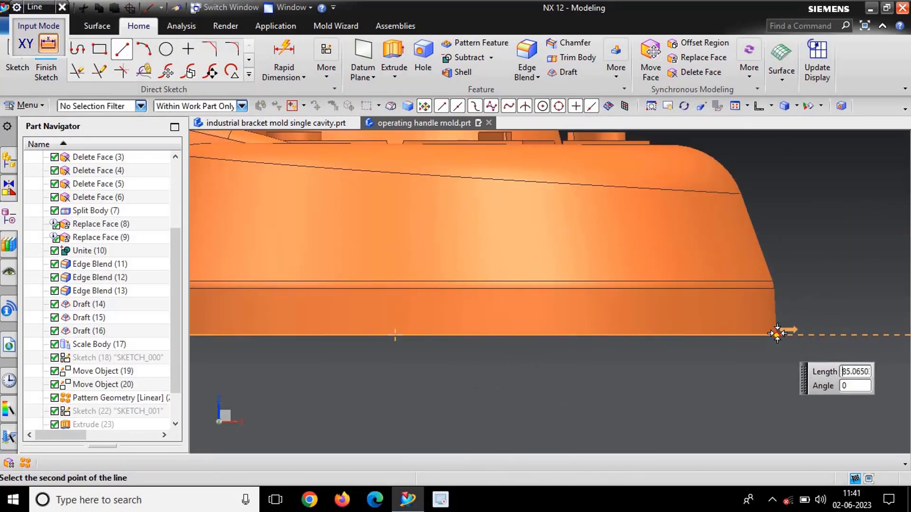
pyautogui.click(778, 333)
pyautogui.scroll(-5, 777, 333)
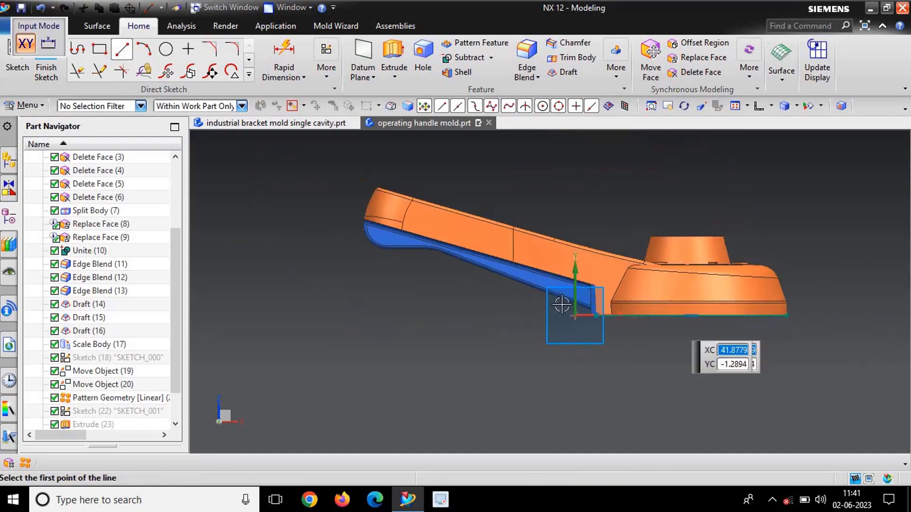
# Draw a line along the step edge from its upper corner to the base line's start and delete its vertical constraint
pyautogui.scroll(5, 584, 308)
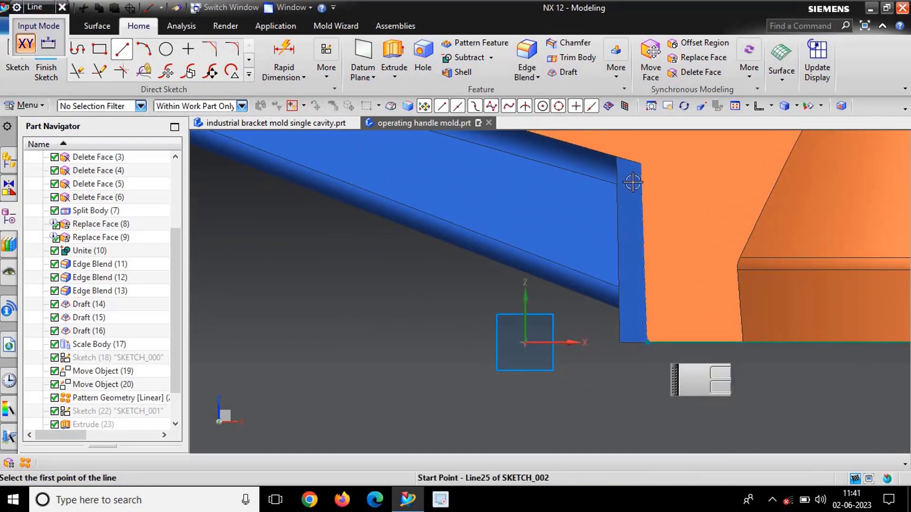
pyautogui.click(640, 164)
pyautogui.scroll(-2, 645, 292)
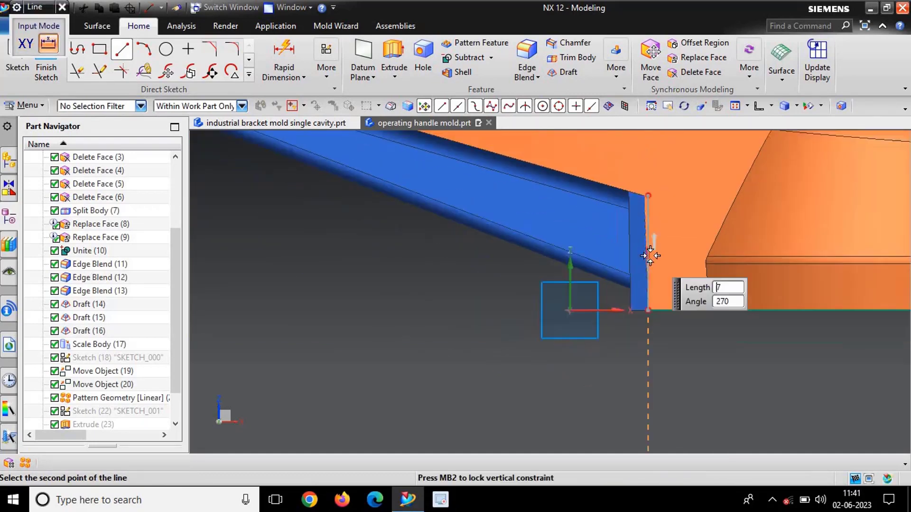
pyautogui.click(645, 324)
pyautogui.scroll(4, 644, 281)
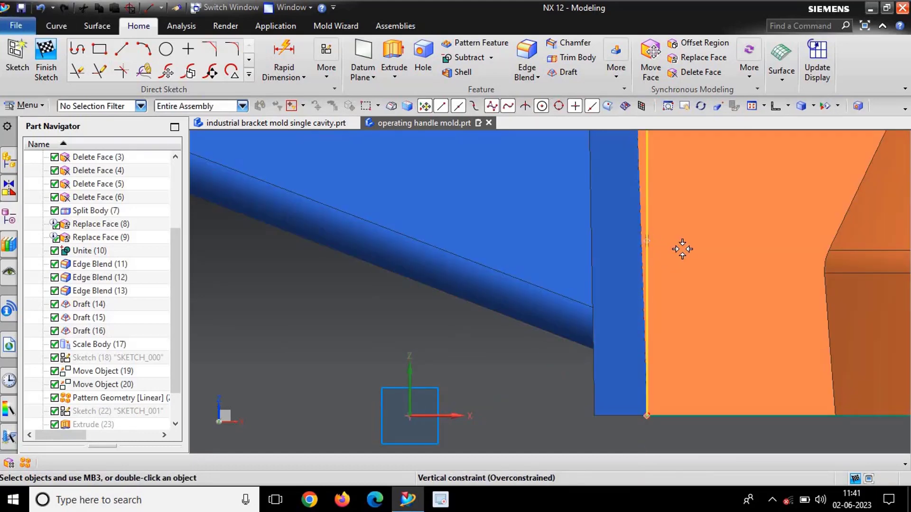
pyautogui.rightClick(648, 242)
pyautogui.press('Escape')
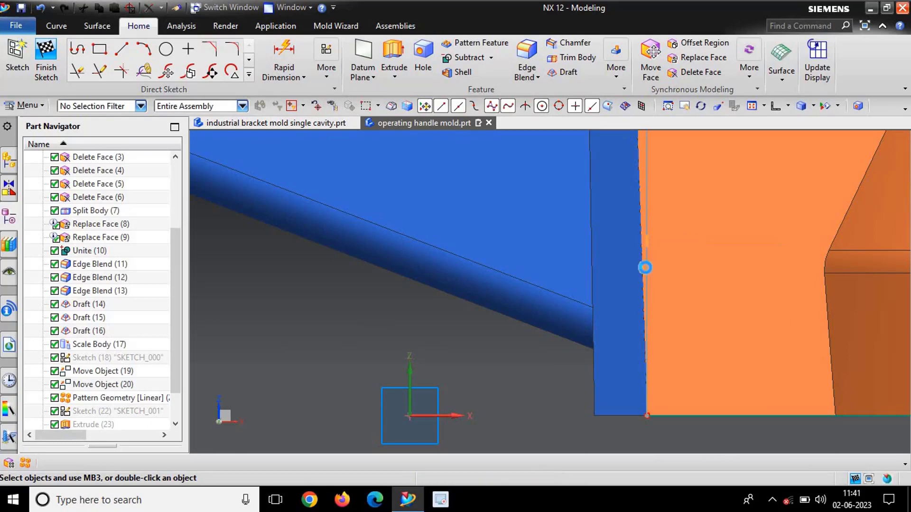
pyautogui.scroll(-5, 596, 307)
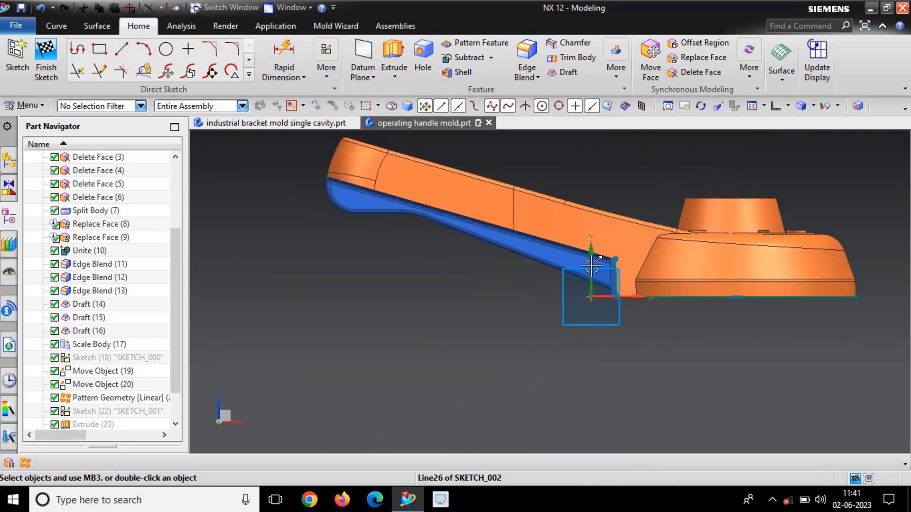
# Draw a line about 113 mm long at 164° from the step's upper corner along the arm's color boundary, past the handle tip
pyautogui.click(124, 49)
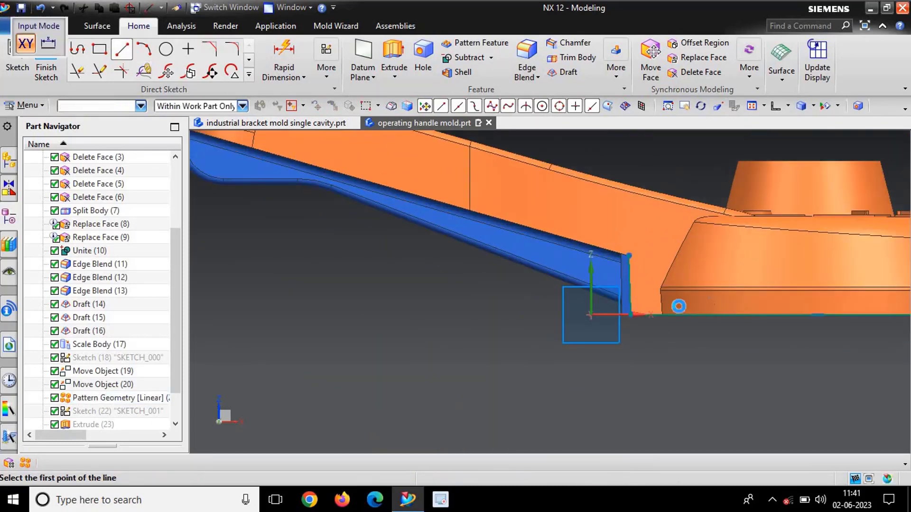
pyautogui.scroll(4, 642, 270)
pyautogui.click(610, 234)
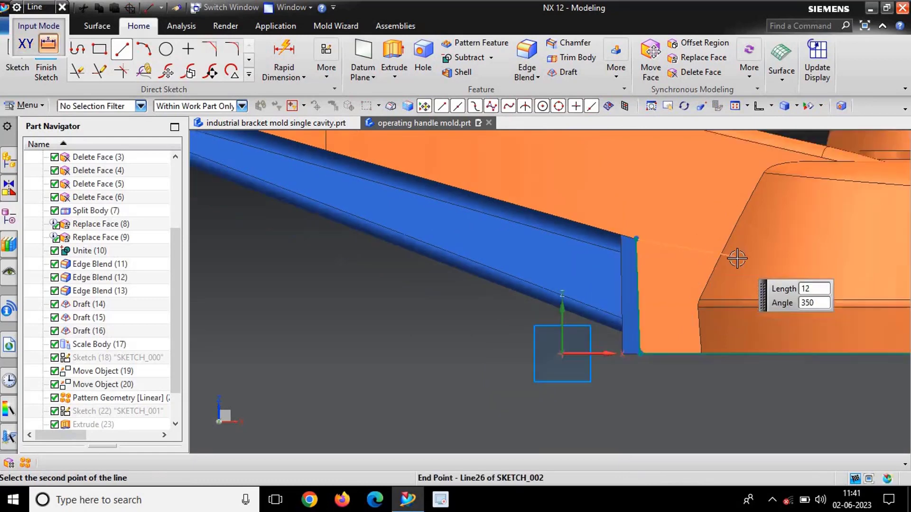
pyautogui.scroll(-3, 712, 280)
pyautogui.scroll(4, 443, 183)
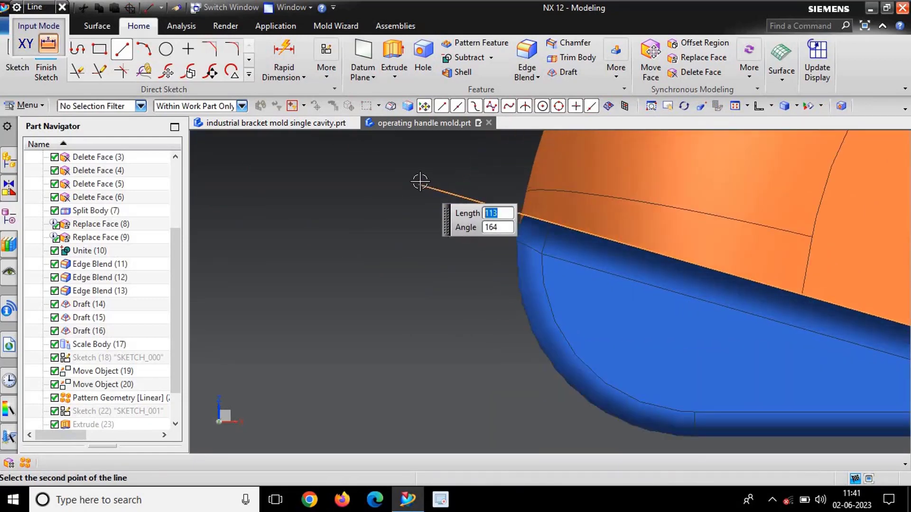
pyautogui.click(419, 183)
pyautogui.press('Escape')
pyautogui.scroll(-5, 424, 235)
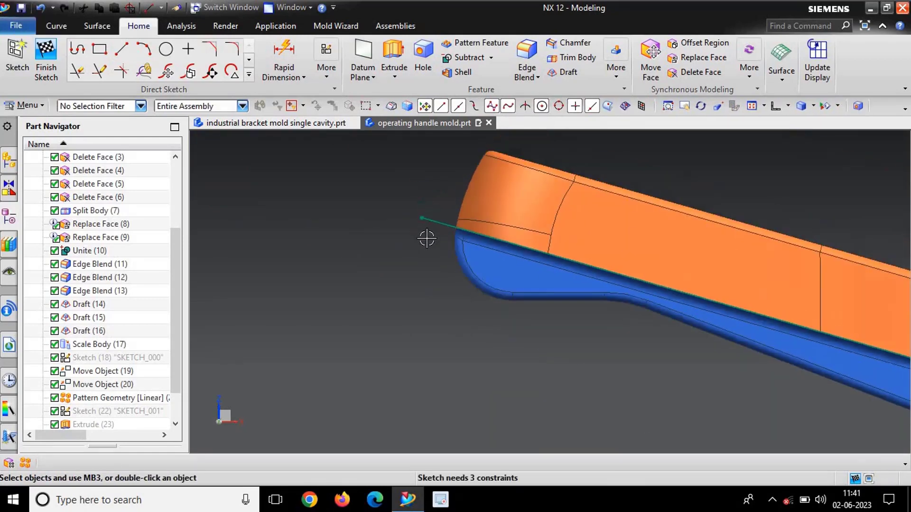
# Extend the base line outward from the hub's outer end with a horizontal line about 27 mm long
pyautogui.scroll(3, 591, 270)
pyautogui.scroll(-3, 735, 306)
pyautogui.scroll(3, 736, 306)
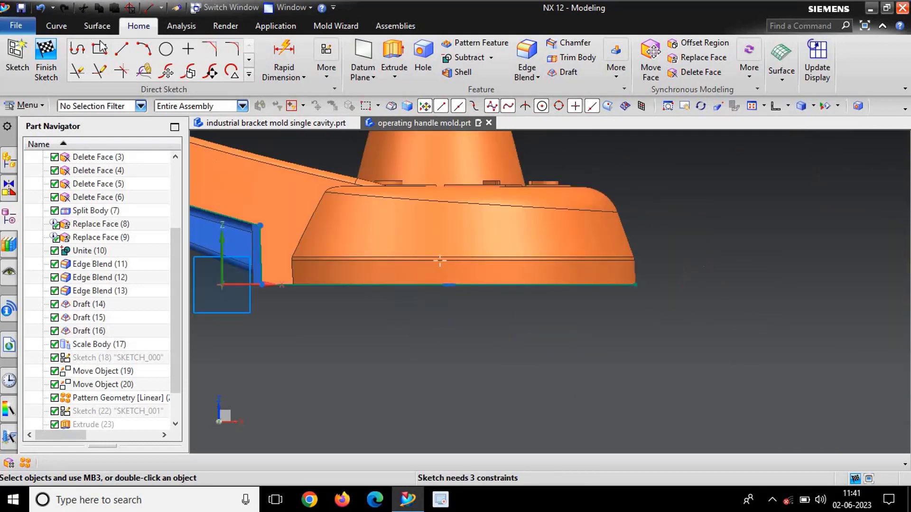
pyautogui.press('l')
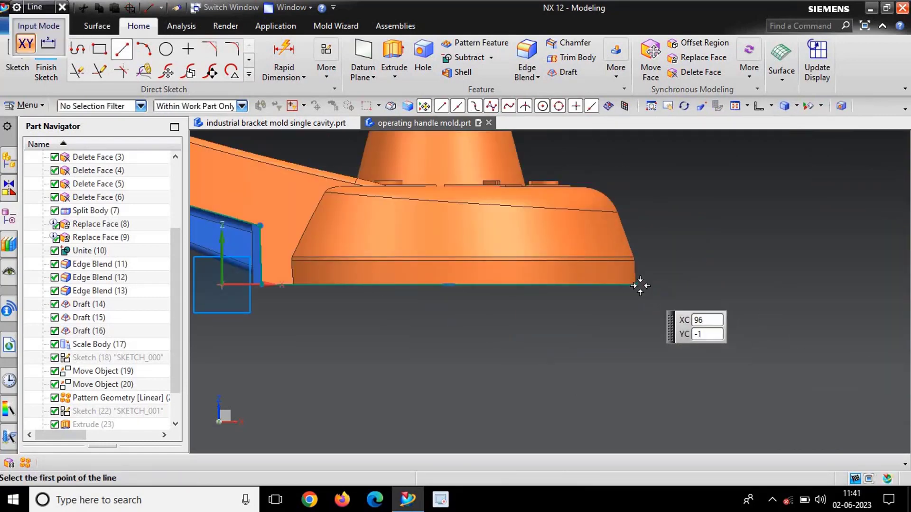
pyautogui.click(637, 284)
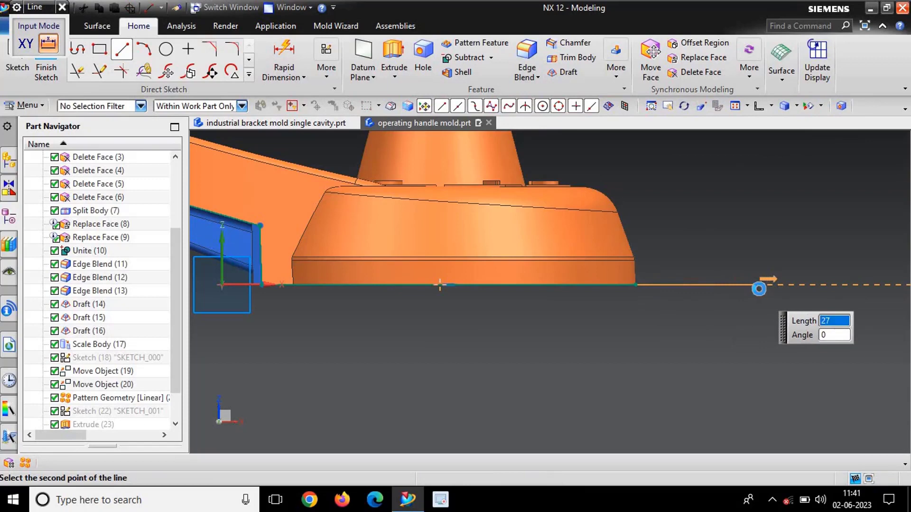
pyautogui.click(758, 289)
pyautogui.press('Escape')
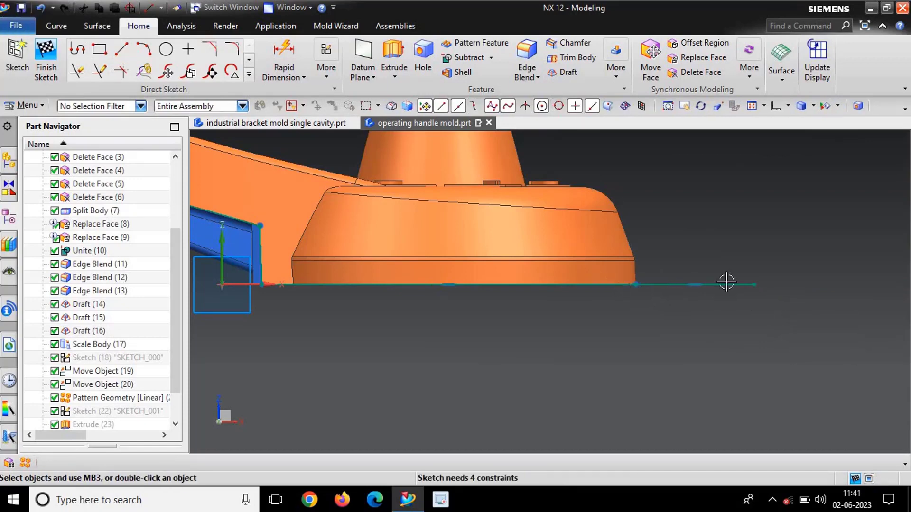
# Show the mold block's hidden sketch SKETCH_001 again
pyautogui.scroll(3, 739, 260)
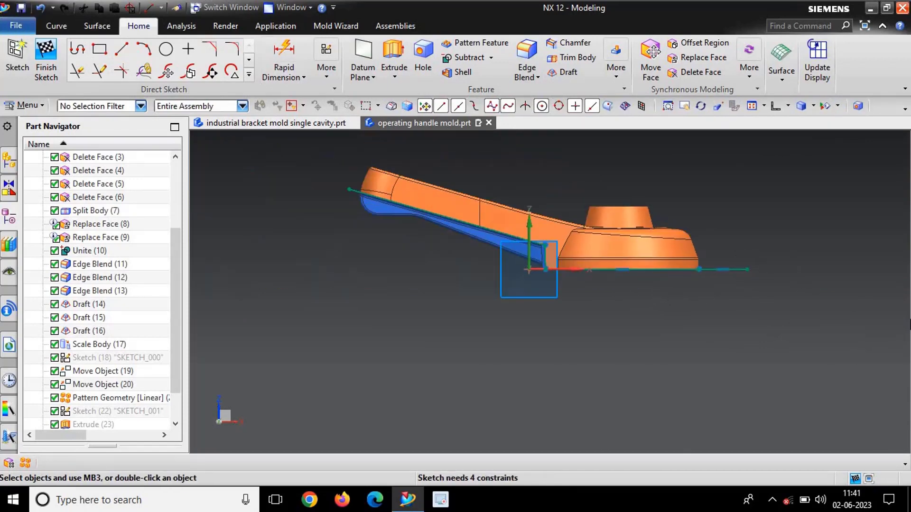
pyautogui.hotkey('ctrl', 'shift', 'k')
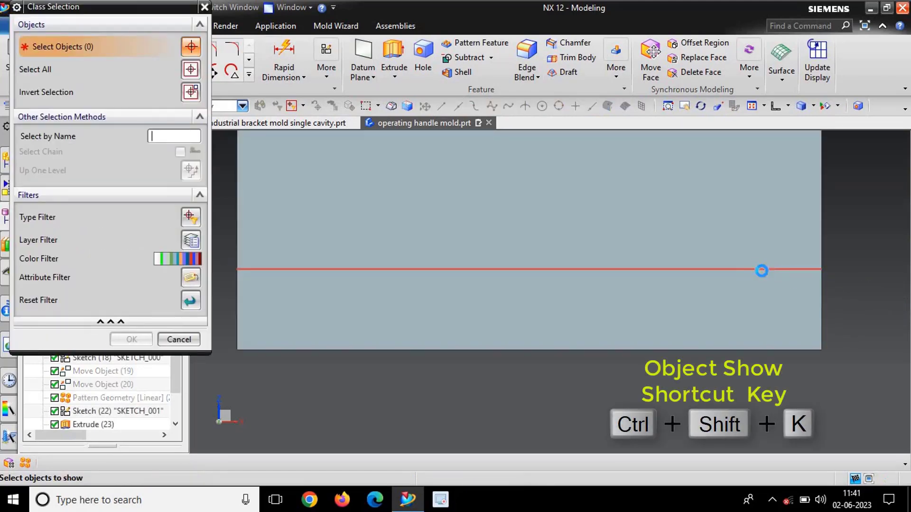
pyautogui.click(762, 269)
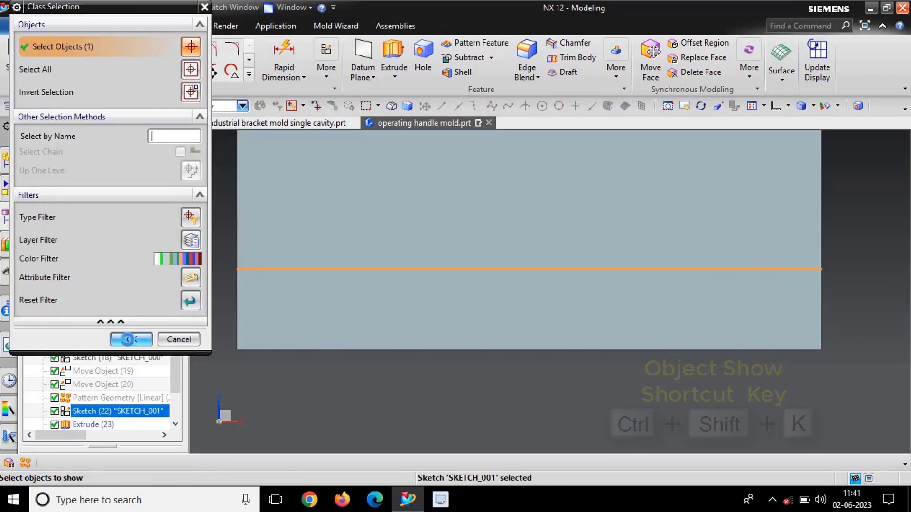
pyautogui.click(132, 339)
# Make the outer end of the horizontal base line extension coincident with the adjacent endpoint of the SKETCH_001 line
pyautogui.scroll(3, 652, 306)
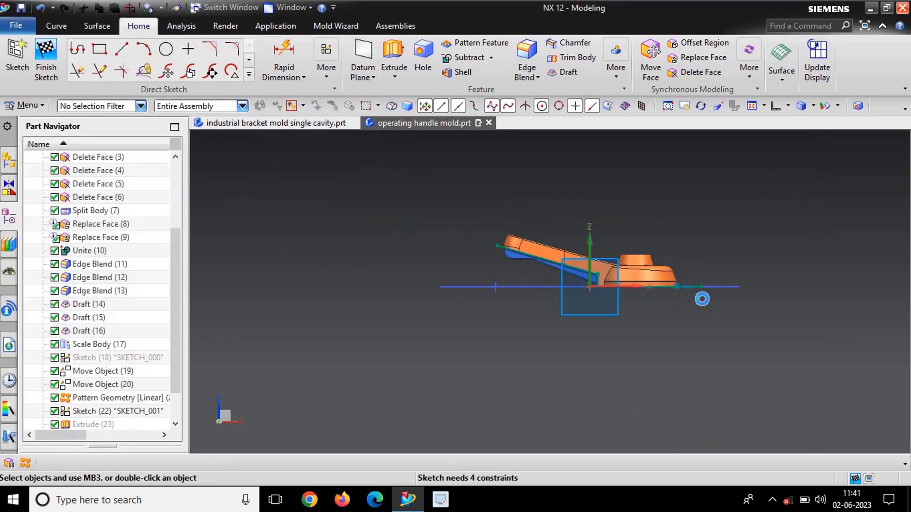
pyautogui.press('c')
pyautogui.scroll(-3, 740, 299)
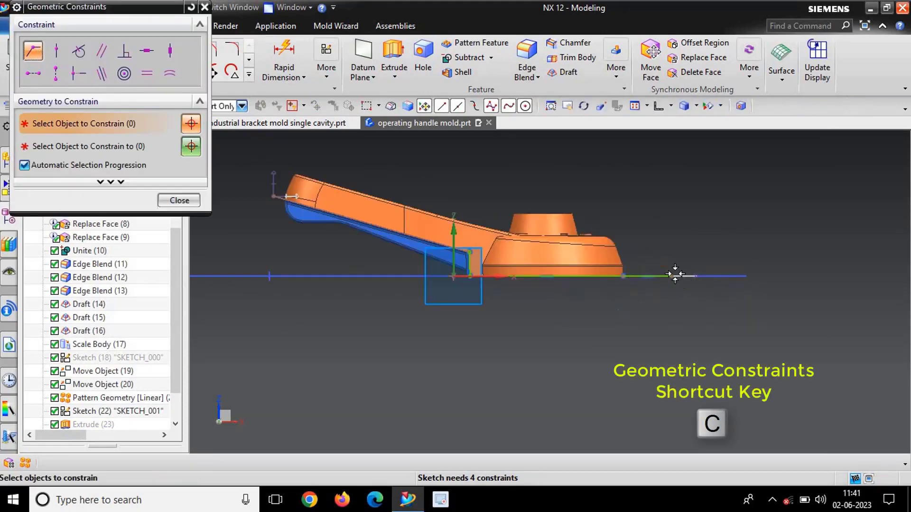
pyautogui.click(672, 273)
pyautogui.click(747, 276)
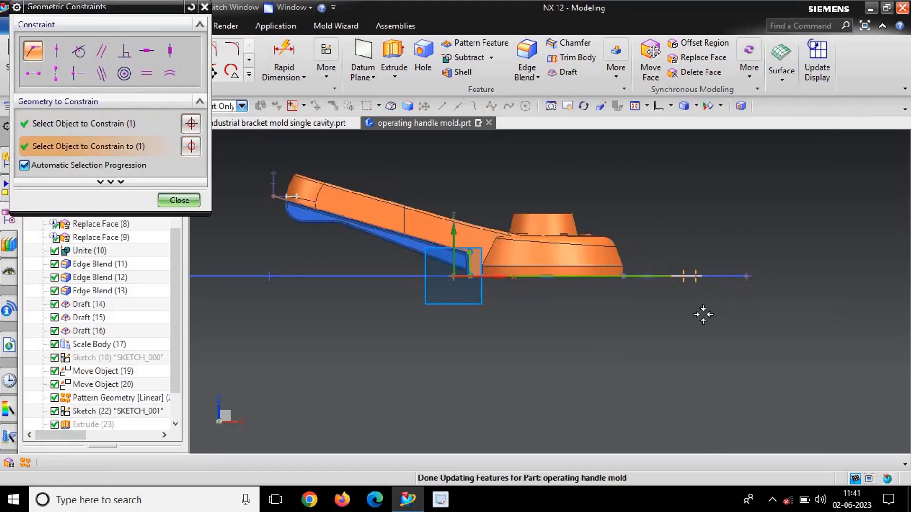
pyautogui.scroll(1, 424, 280)
pyautogui.scroll(-4, 267, 230)
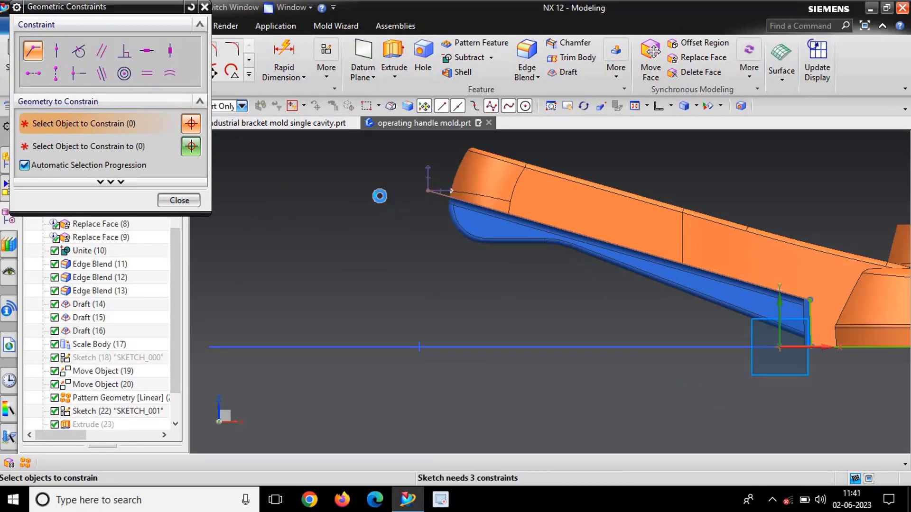
pyautogui.press('Escape')
# Examine how the angled line follows the arm's color boundary and extends past the handle tip
pyautogui.scroll(1, 469, 219)
pyautogui.scroll(-4, 524, 221)
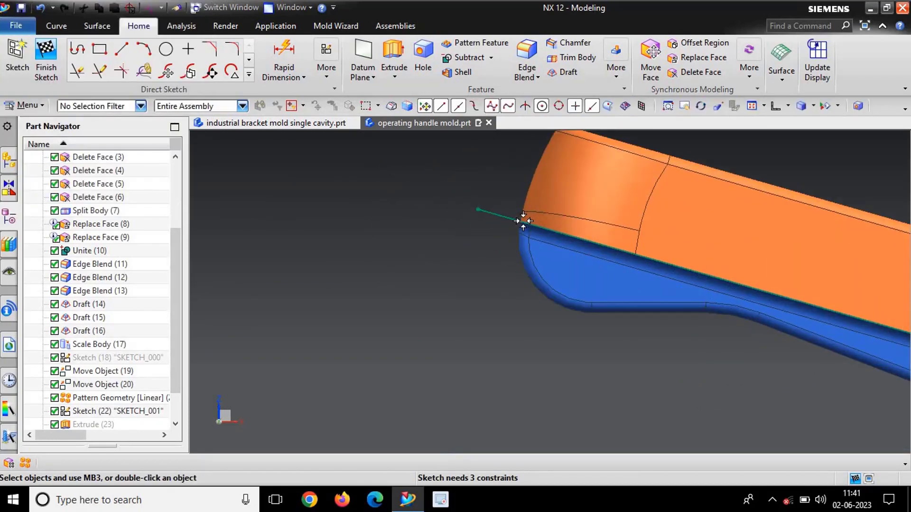
pyautogui.scroll(1, 547, 209)
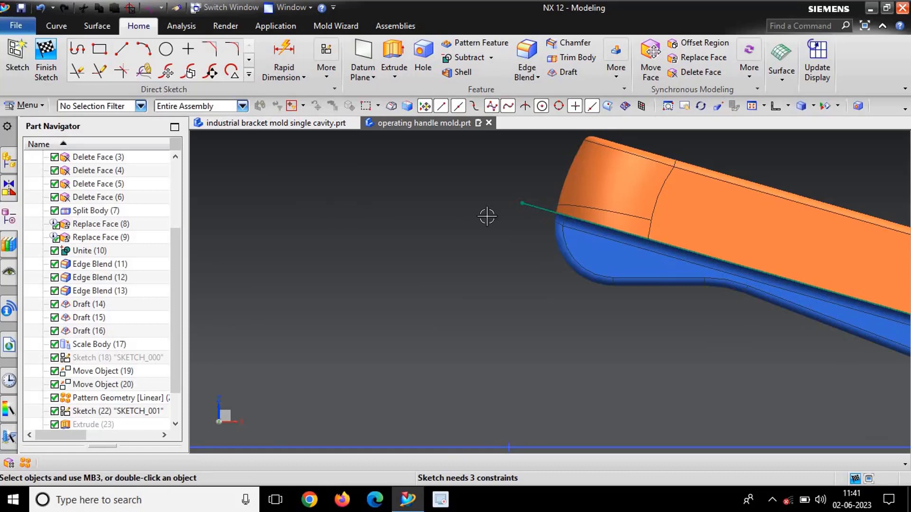
pyautogui.scroll(2, 486, 217)
pyautogui.scroll(-2, 618, 183)
pyautogui.scroll(3, 670, 242)
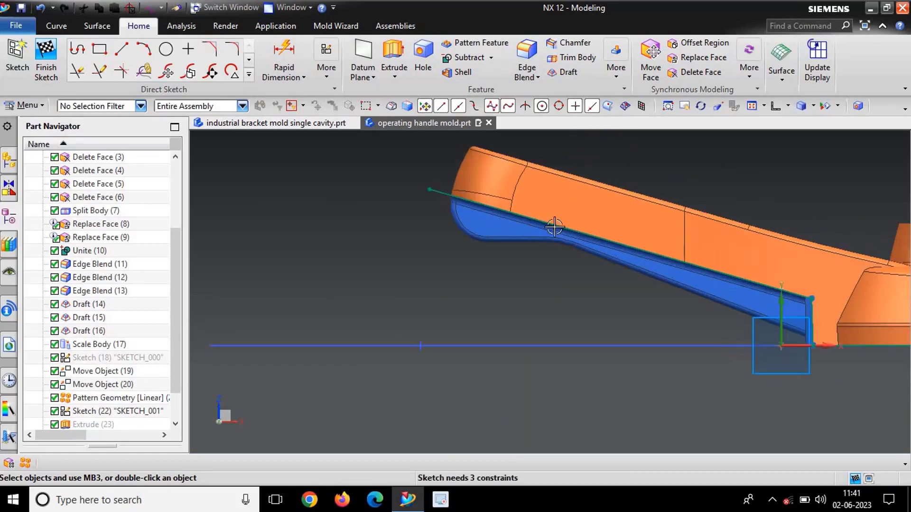
pyautogui.scroll(-4, 626, 270)
pyautogui.scroll(4, 573, 234)
pyautogui.scroll(-2, 456, 233)
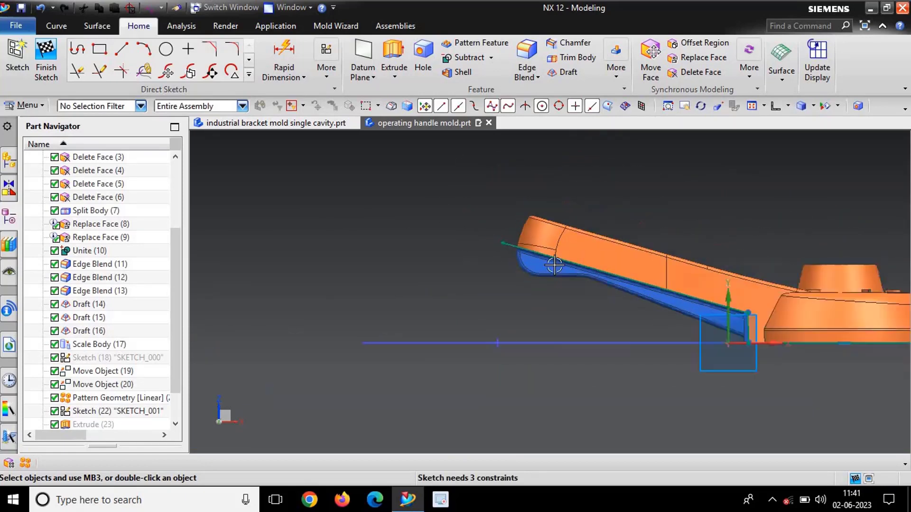
pyautogui.scroll(2, 499, 222)
pyautogui.scroll(-1, 652, 284)
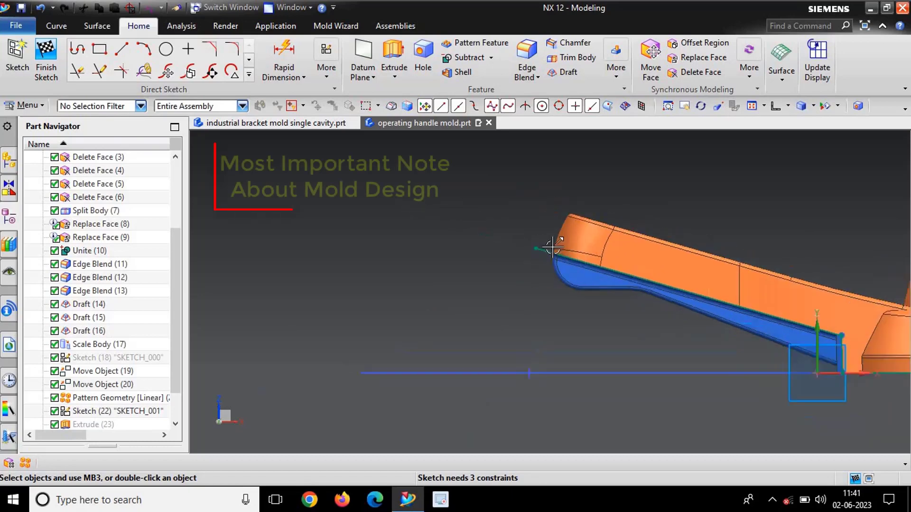
pyautogui.scroll(2, 603, 249)
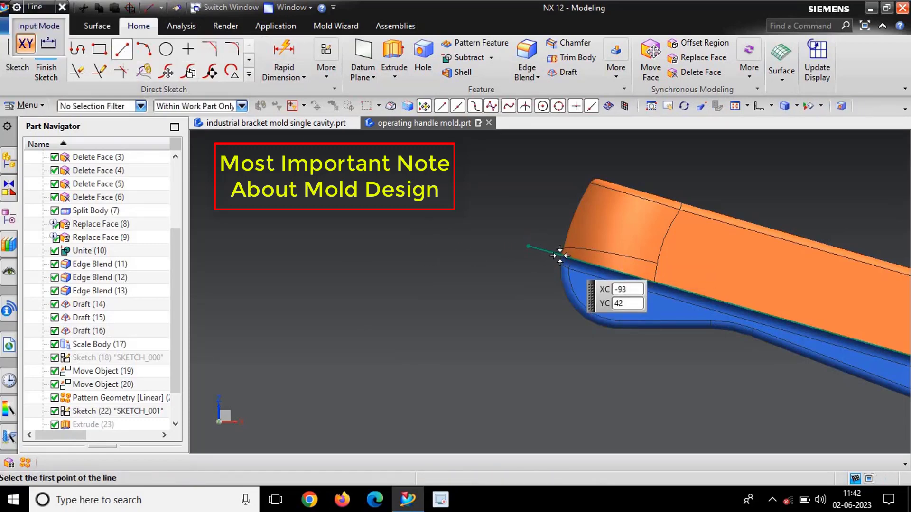
# Try a horizontal line about 43 mm long at 180° outward from the handle tip, and undo it after checking the junction
pyautogui.click(559, 255)
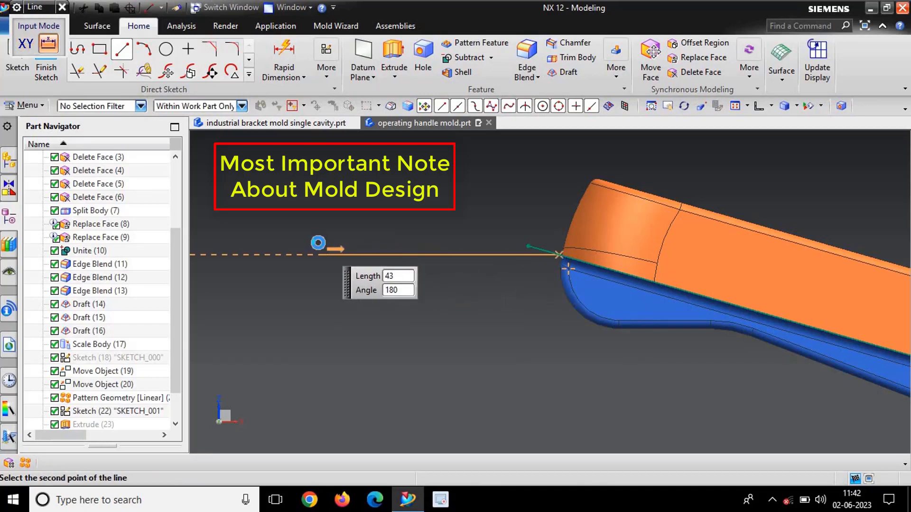
pyautogui.click(317, 255)
pyautogui.scroll(2, 463, 257)
pyautogui.scroll(-3, 531, 288)
pyautogui.scroll(3, 616, 280)
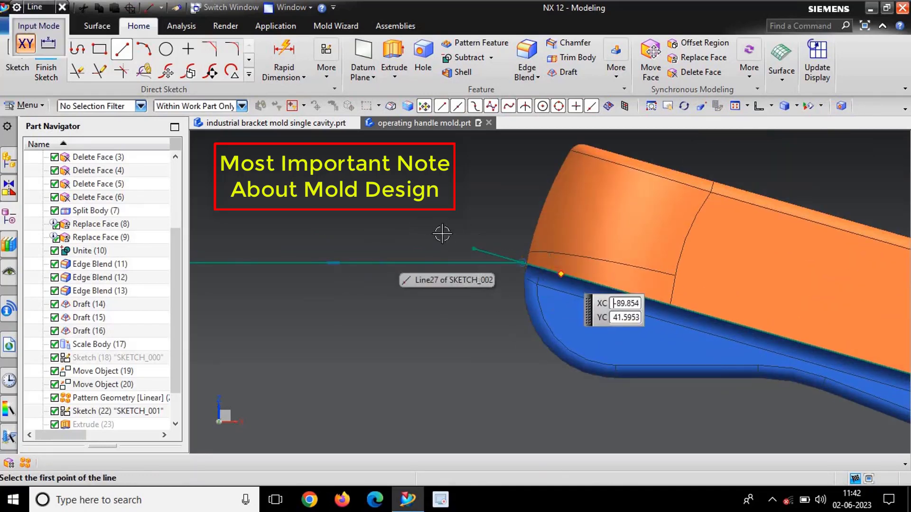
pyautogui.scroll(-2, 636, 285)
pyautogui.scroll(3, 557, 282)
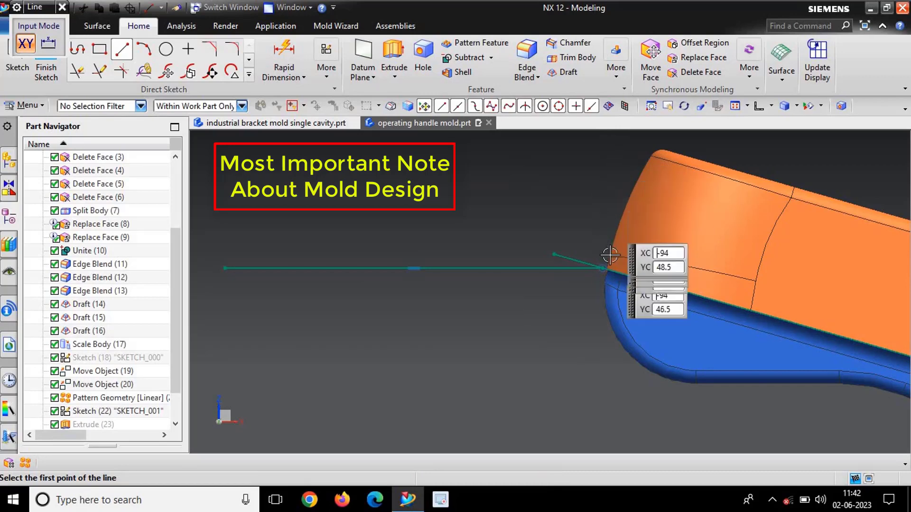
pyautogui.scroll(-3, 612, 230)
pyautogui.scroll(3, 612, 175)
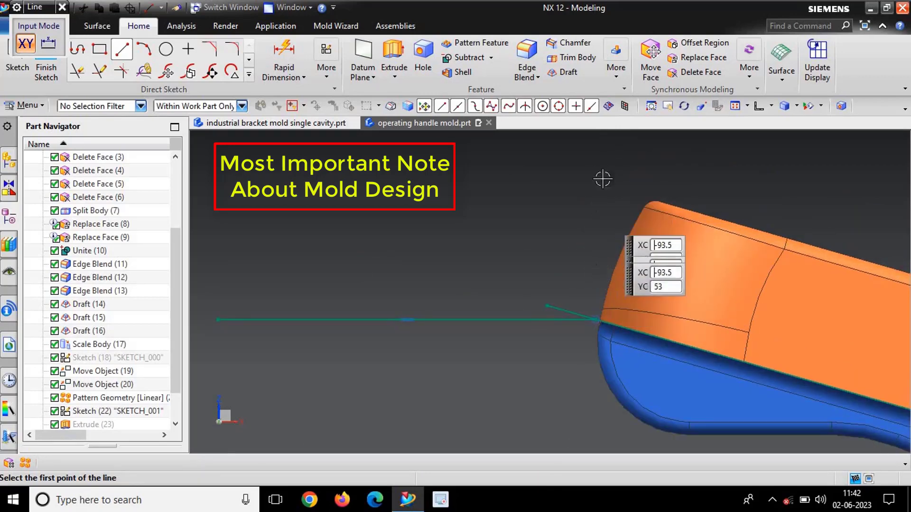
pyautogui.scroll(3, 597, 320)
pyautogui.scroll(2, 597, 283)
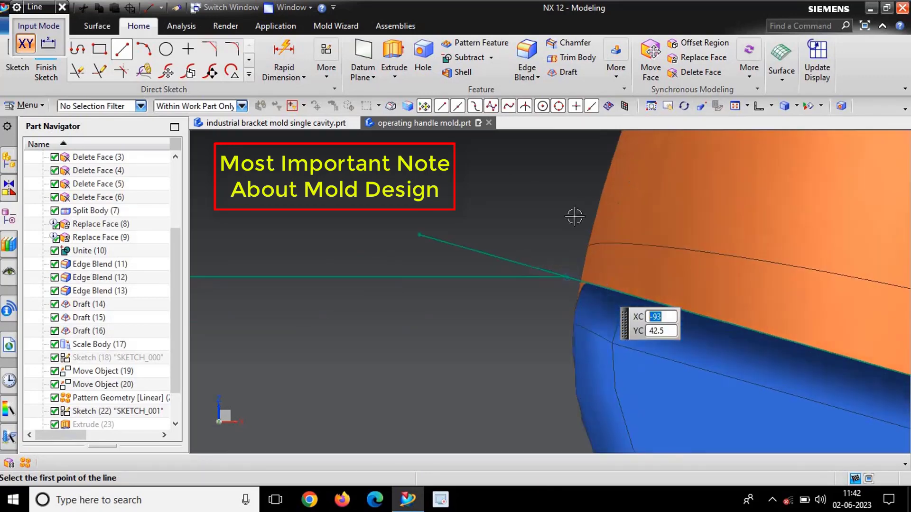
pyautogui.scroll(-2, 621, 293)
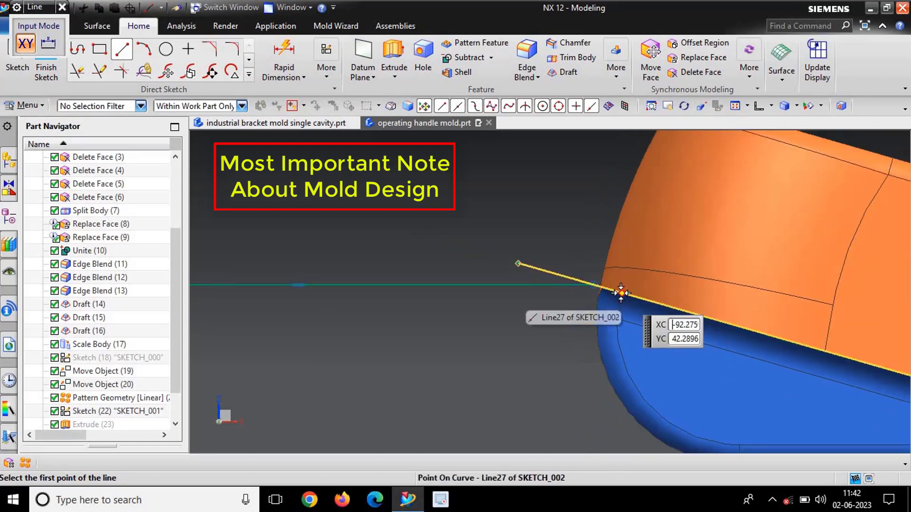
pyautogui.scroll(-3, 553, 250)
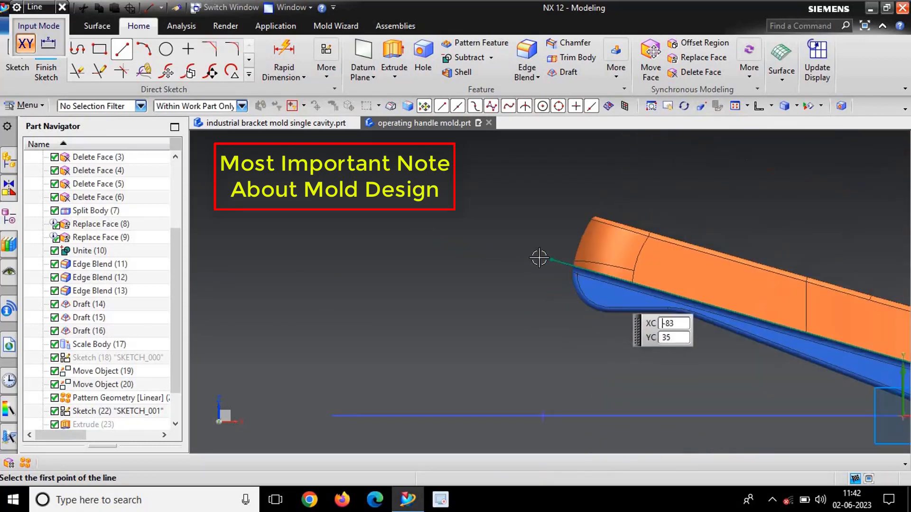
# Dimension the length of the angled line along the arm's color boundary and set it to 125 mm
pyautogui.scroll(3, 541, 259)
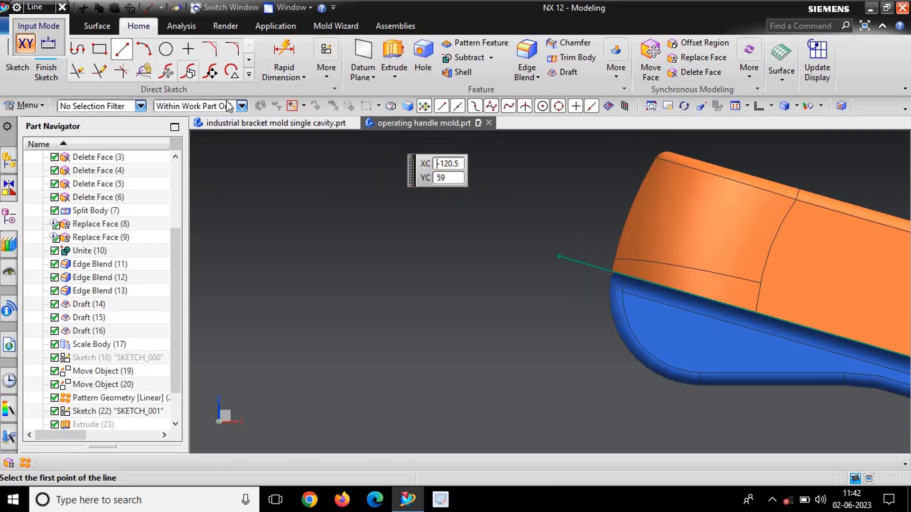
pyautogui.scroll(-5, 529, 287)
pyautogui.scroll(3, 552, 282)
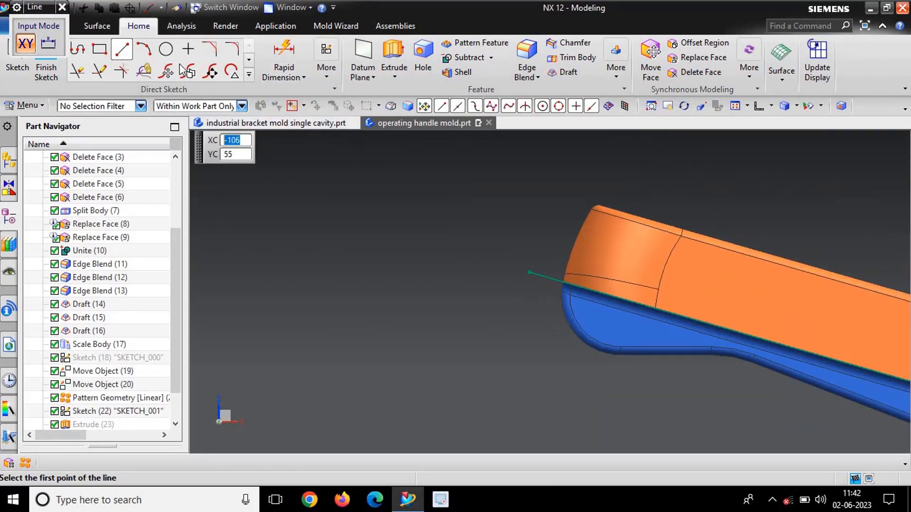
pyautogui.click(284, 53)
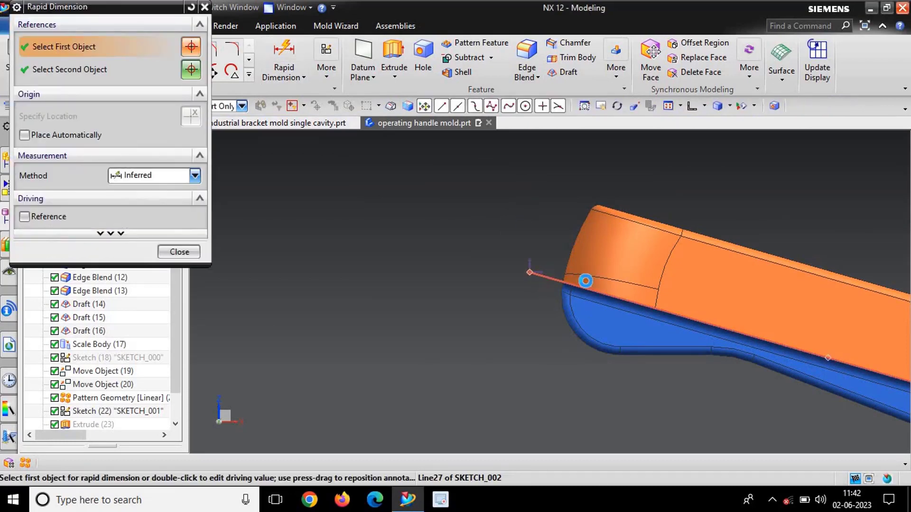
pyautogui.click(585, 281)
pyautogui.scroll(-3, 573, 325)
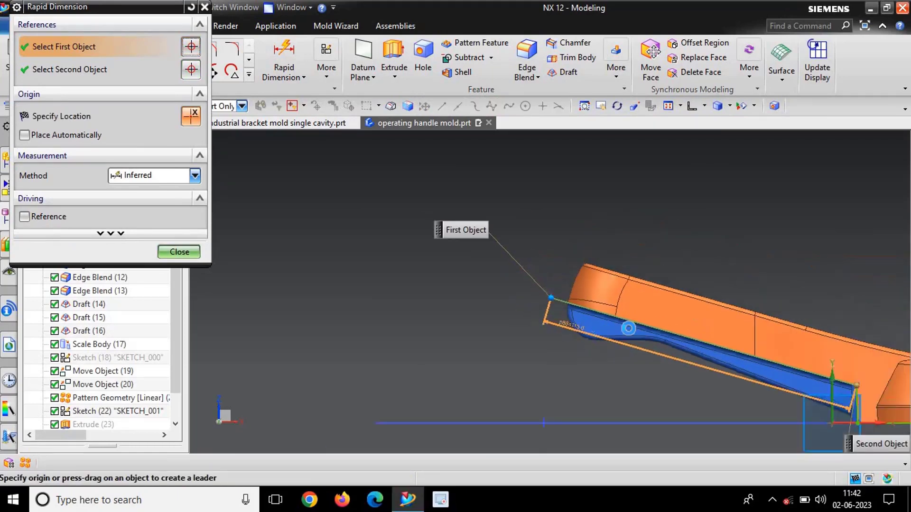
pyautogui.scroll(3, 628, 328)
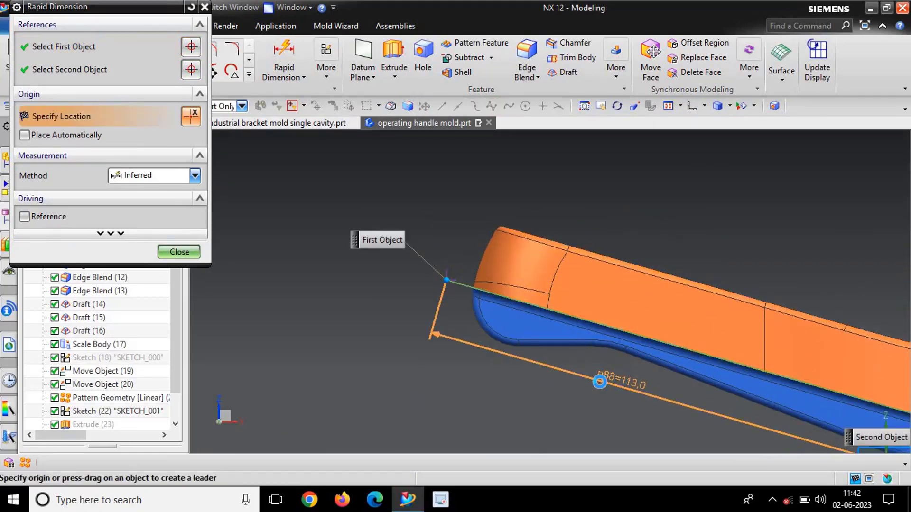
pyautogui.click(599, 382)
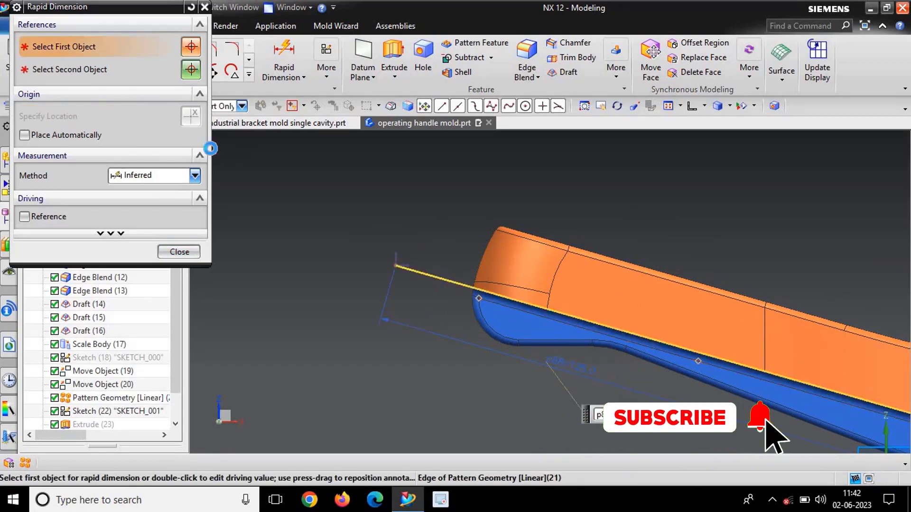
pyautogui.click(205, 7)
# Measure the distance between the handle tip and the angled line's outer end
pyautogui.click(182, 27)
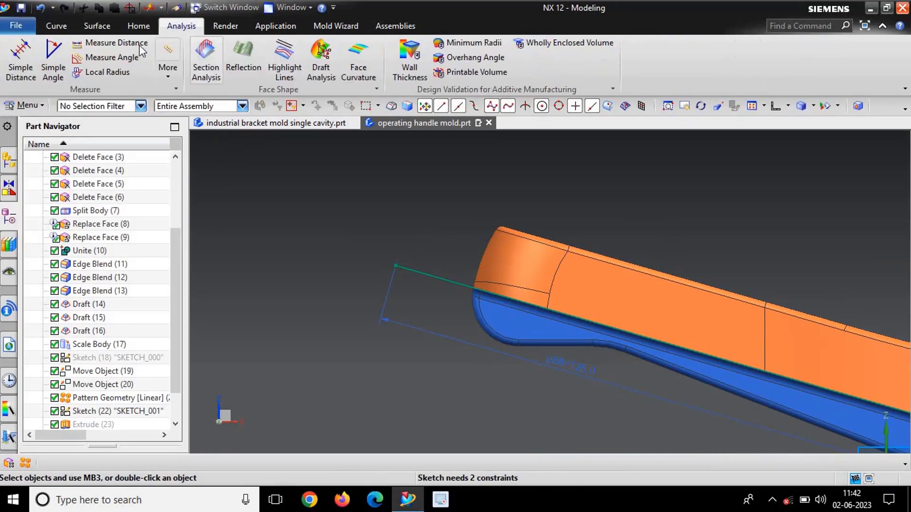
pyautogui.click(111, 43)
pyautogui.click(82, 32)
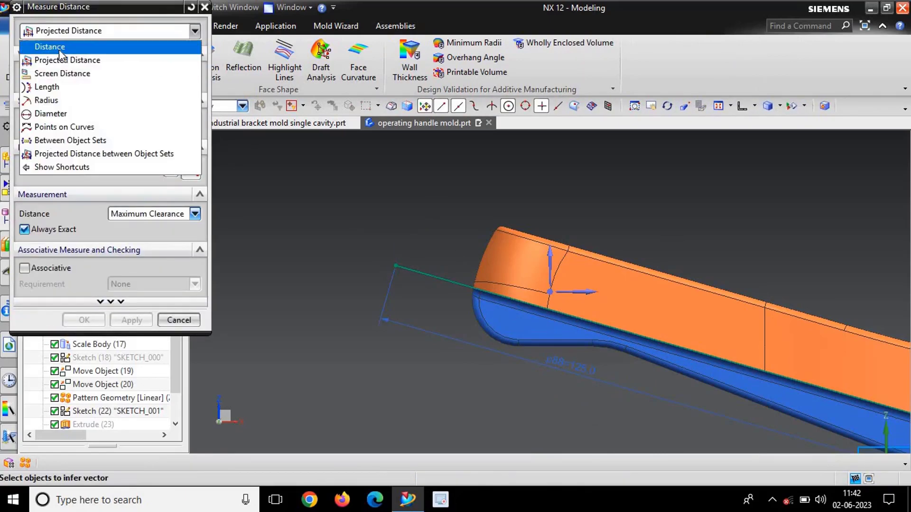
pyautogui.click(59, 49)
pyautogui.scroll(2, 388, 261)
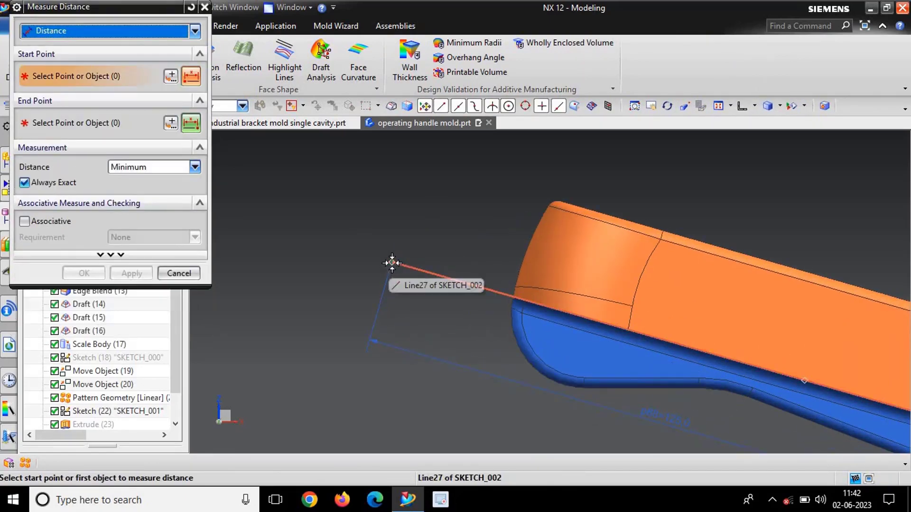
pyautogui.click(392, 263)
pyautogui.scroll(2, 512, 299)
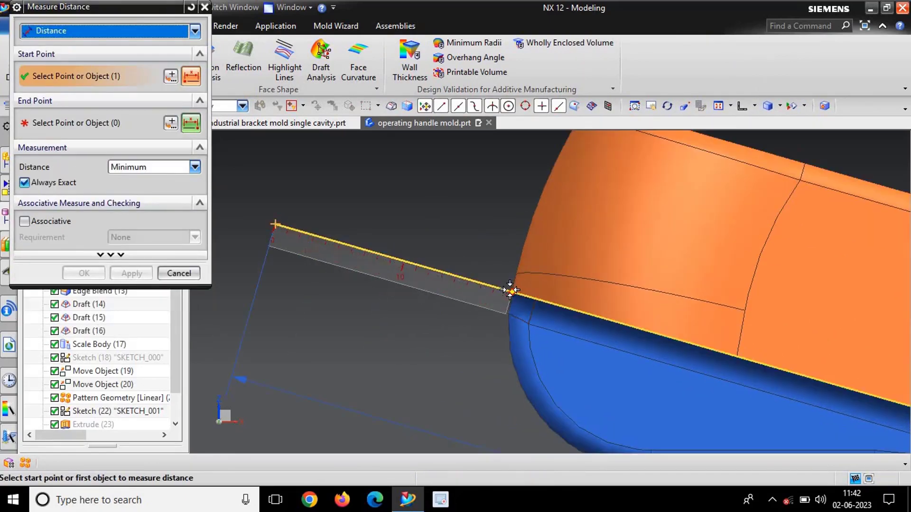
pyautogui.click(511, 299)
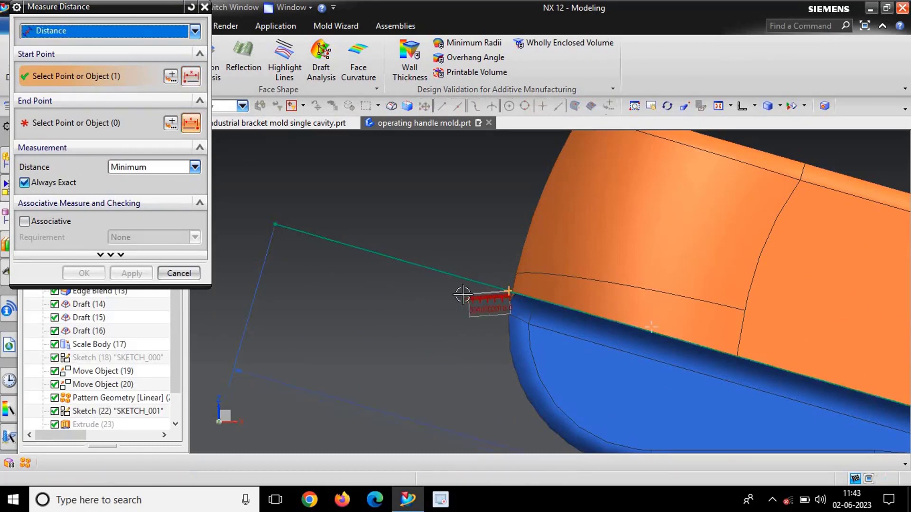
pyautogui.scroll(-1, 464, 295)
pyautogui.click(313, 240)
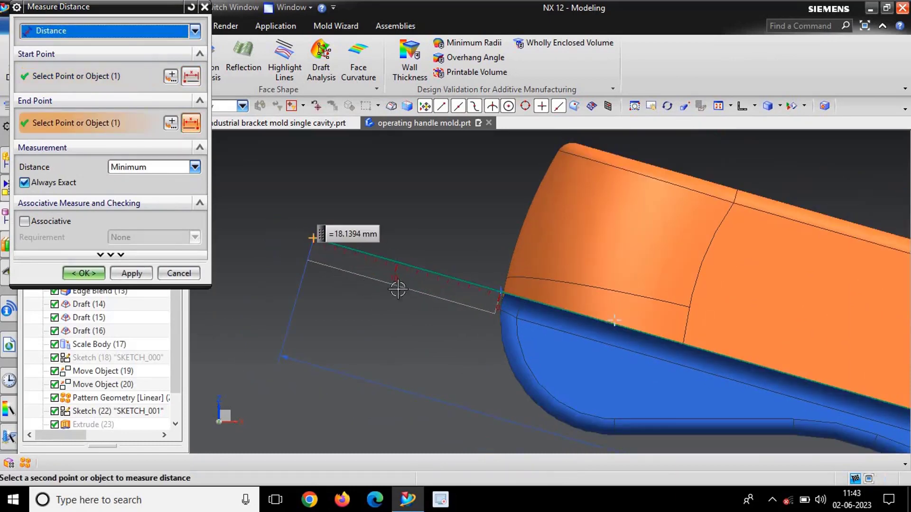
pyautogui.scroll(-3, 452, 299)
pyautogui.scroll(3, 439, 320)
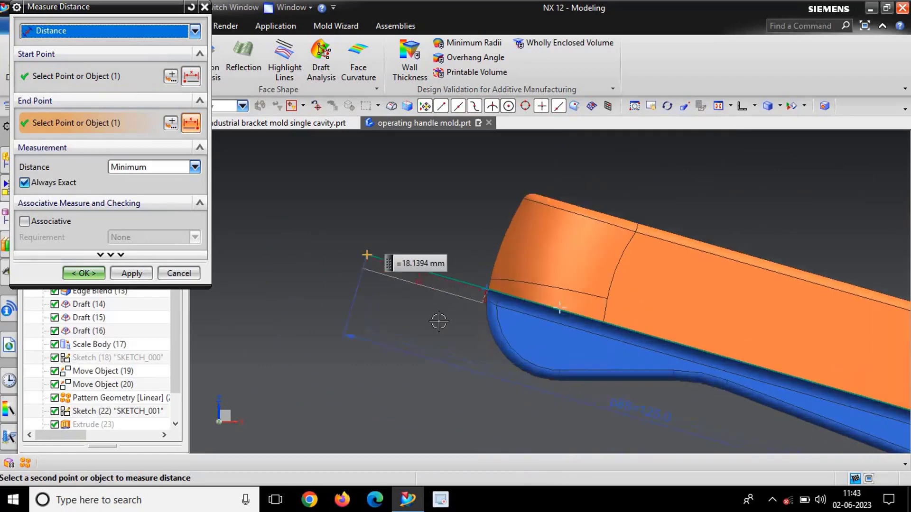
pyautogui.scroll(-4, 438, 275)
pyautogui.scroll(1, 432, 299)
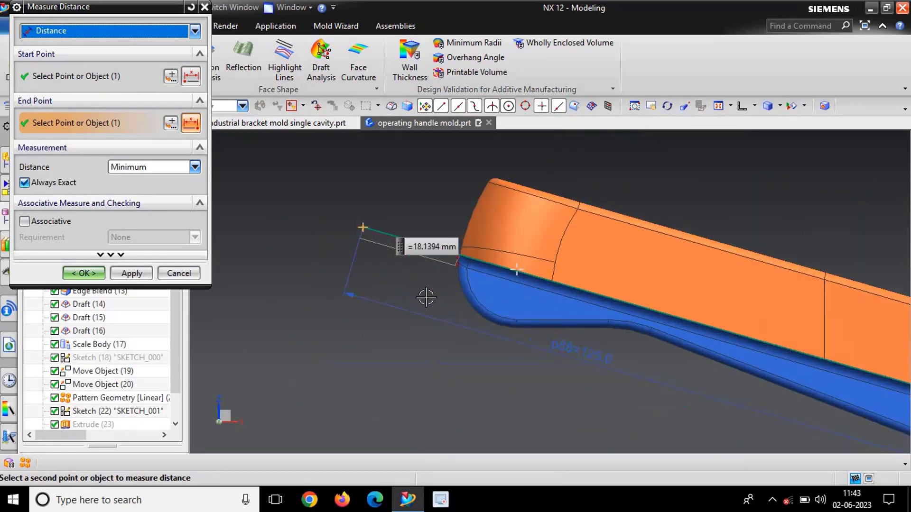
pyautogui.scroll(-2, 467, 320)
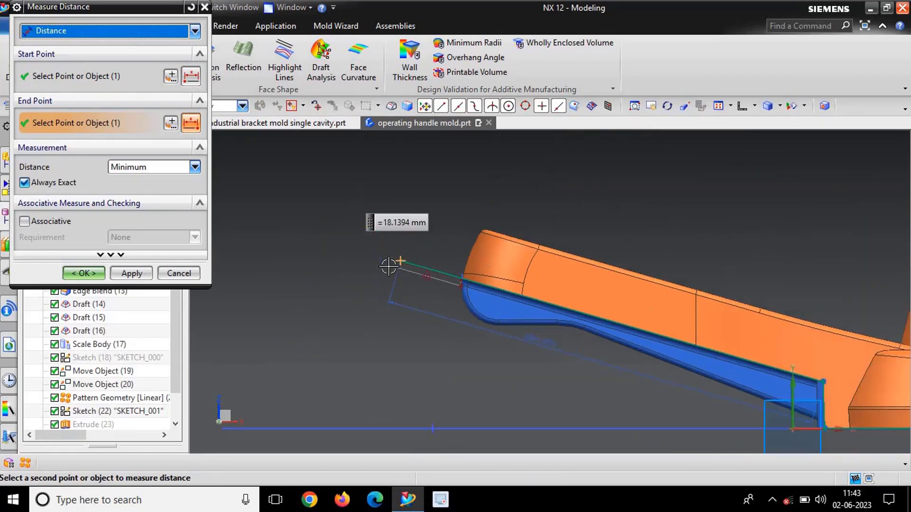
pyautogui.scroll(2, 385, 280)
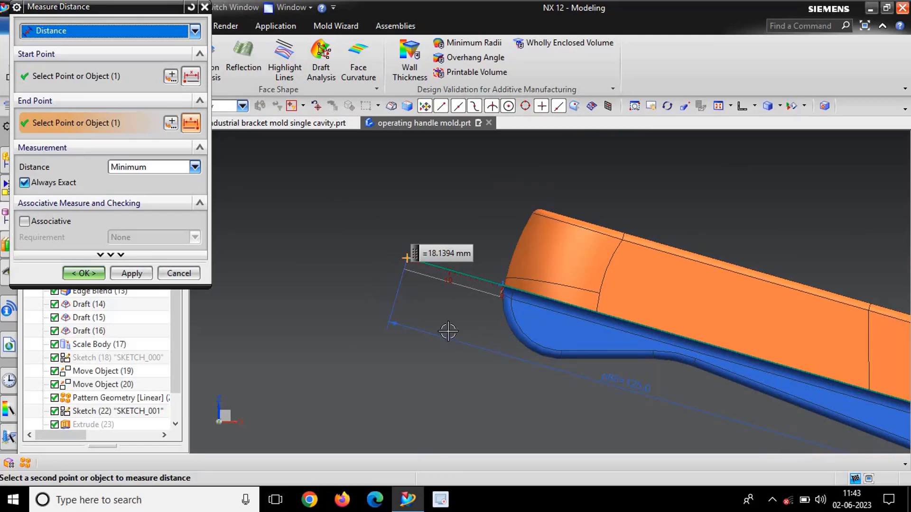
pyautogui.press('Escape')
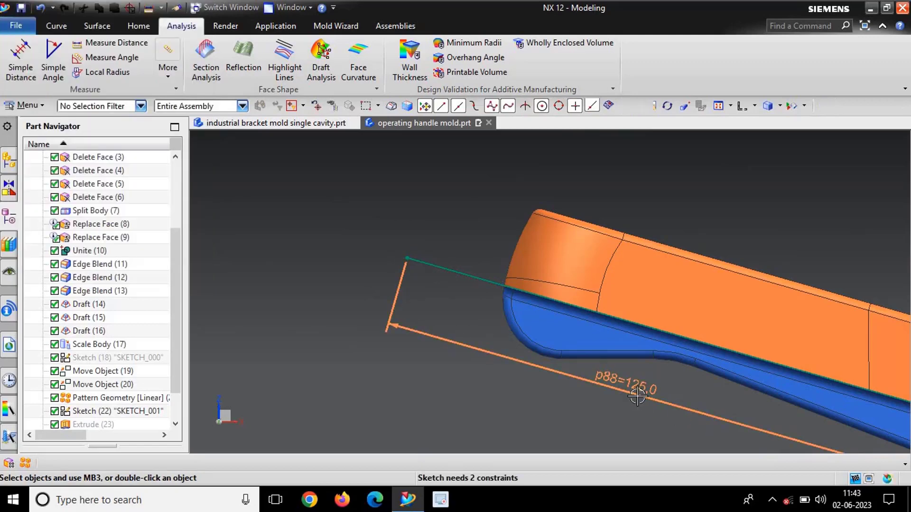
# Set the length of the angled line along the arm's color boundary to 132 mm
pyautogui.doubleClick(637, 395)
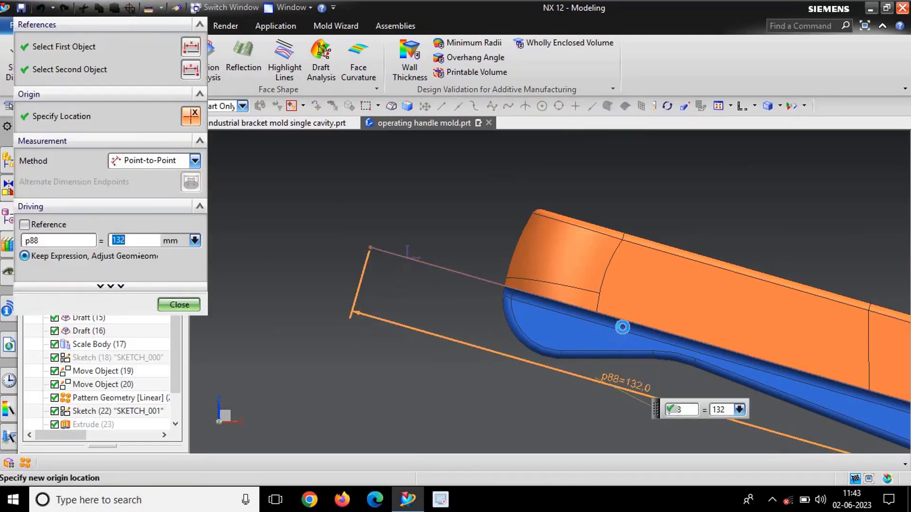
pyautogui.press('Escape')
pyautogui.scroll(-3, 621, 301)
pyautogui.scroll(2, 512, 251)
pyautogui.scroll(-3, 475, 260)
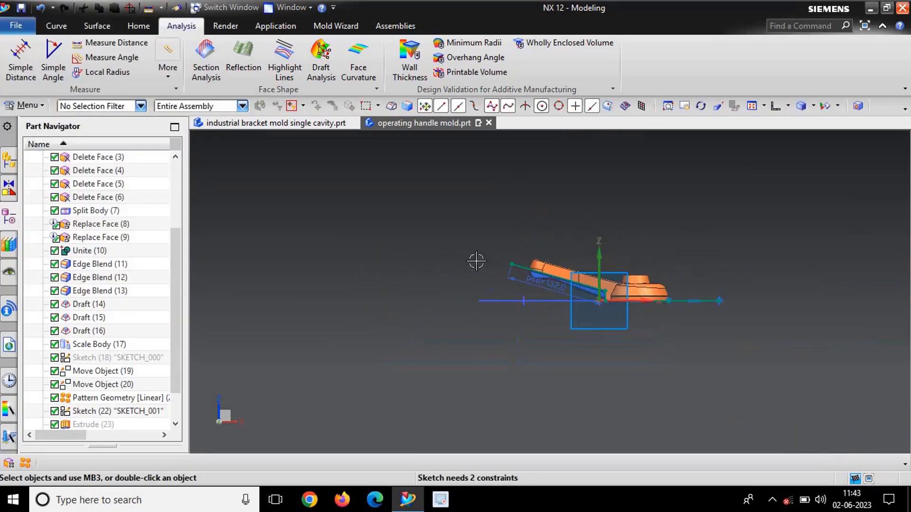
pyautogui.scroll(2, 476, 260)
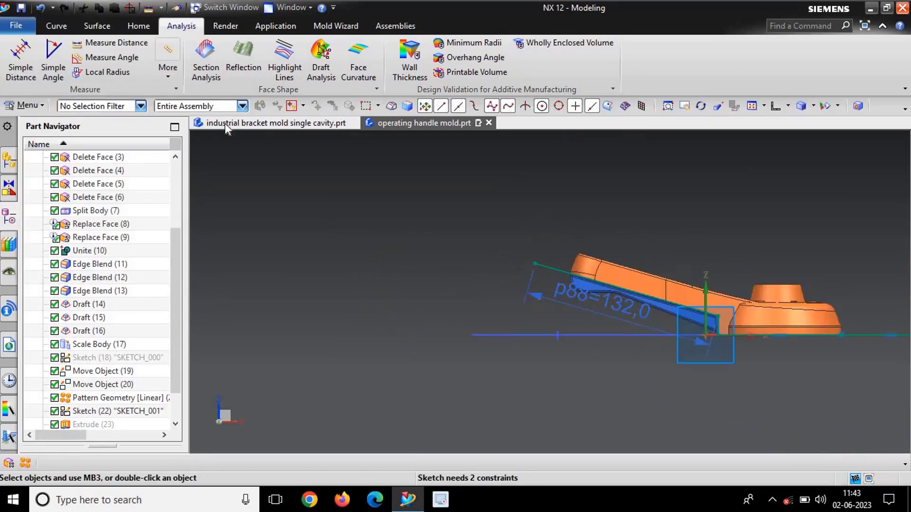
# Draw a horizontal line from the angled line's outer end, extending away from the handle tip
pyautogui.click(137, 27)
pyautogui.press('l')
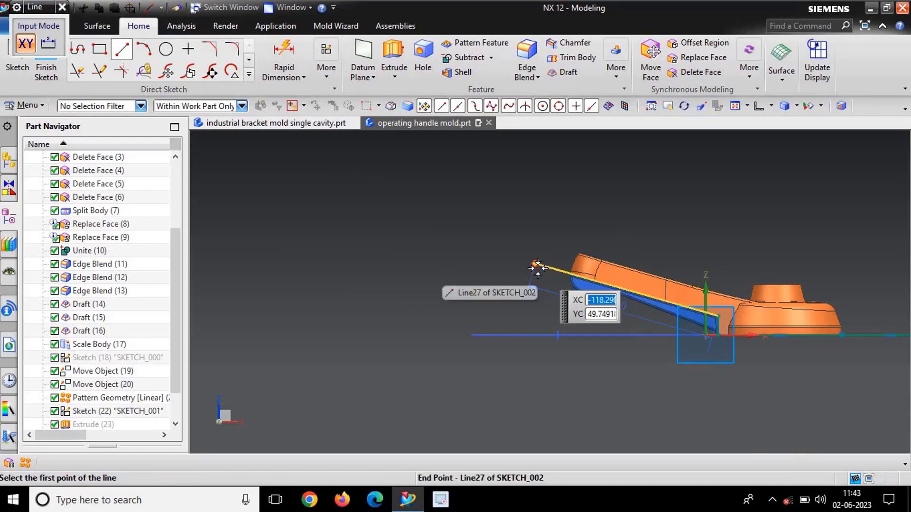
pyautogui.click(535, 264)
pyautogui.click(456, 264)
pyautogui.press('Escape')
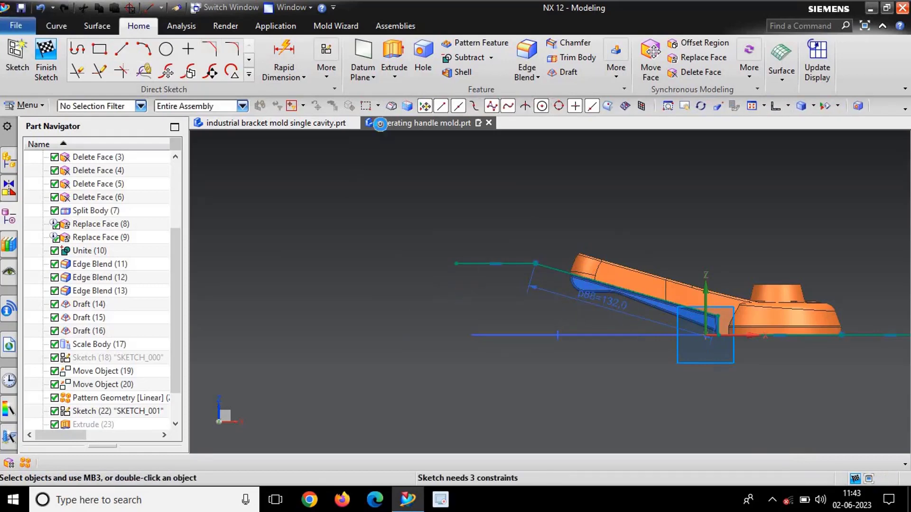
# Apply a vertical alignment constraint between the new horizontal line's outer end and the outer end of the blue horizontal line below
pyautogui.press('c')
pyautogui.click(56, 74)
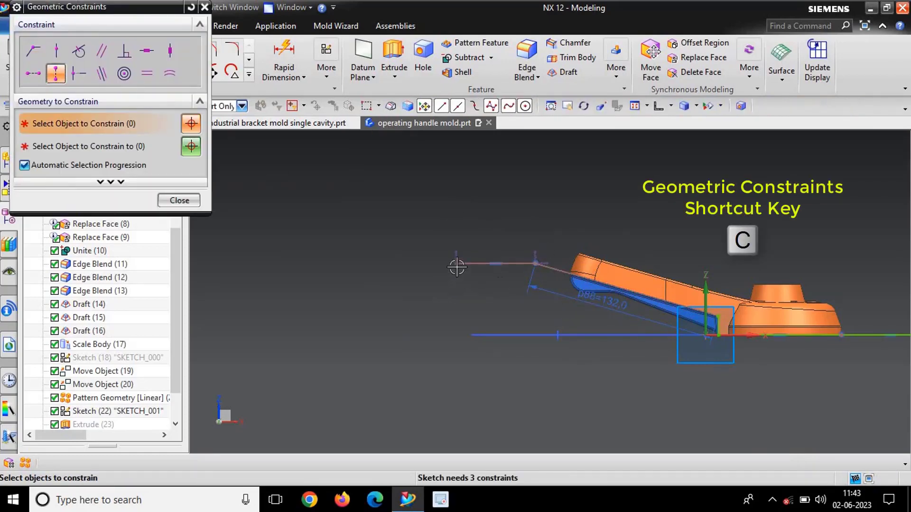
pyautogui.click(456, 264)
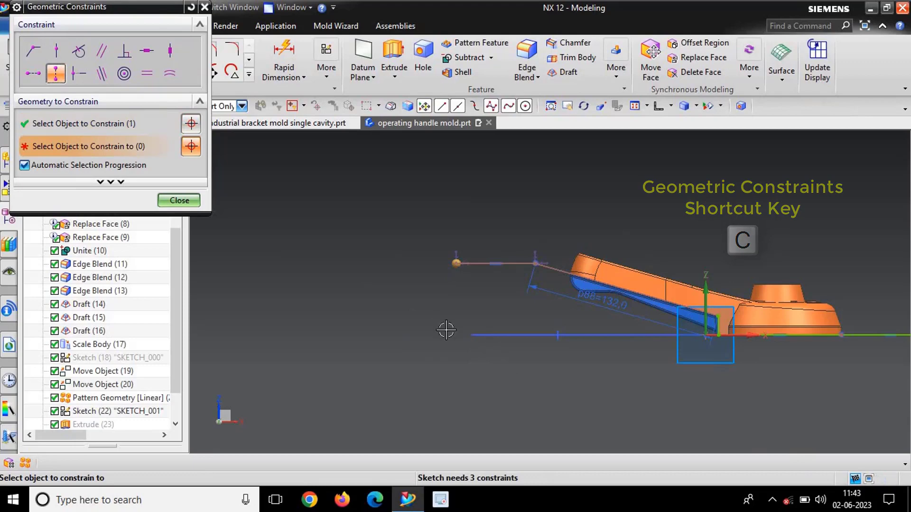
pyautogui.click(481, 337)
pyautogui.press('Escape')
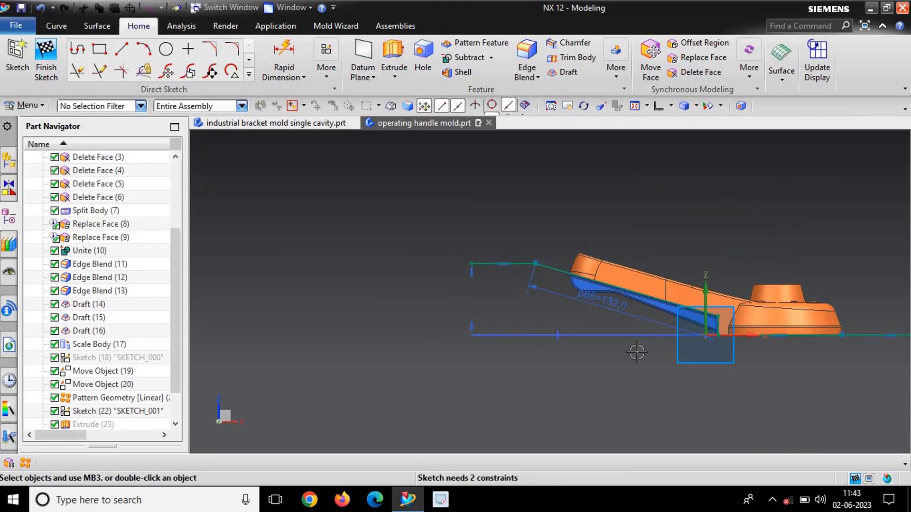
# Try to add a coincident constraint at the lower end of the short steep line, where it meets the horizontal base line
pyautogui.scroll(2, 524, 303)
pyautogui.scroll(-3, 646, 305)
pyautogui.scroll(6, 498, 311)
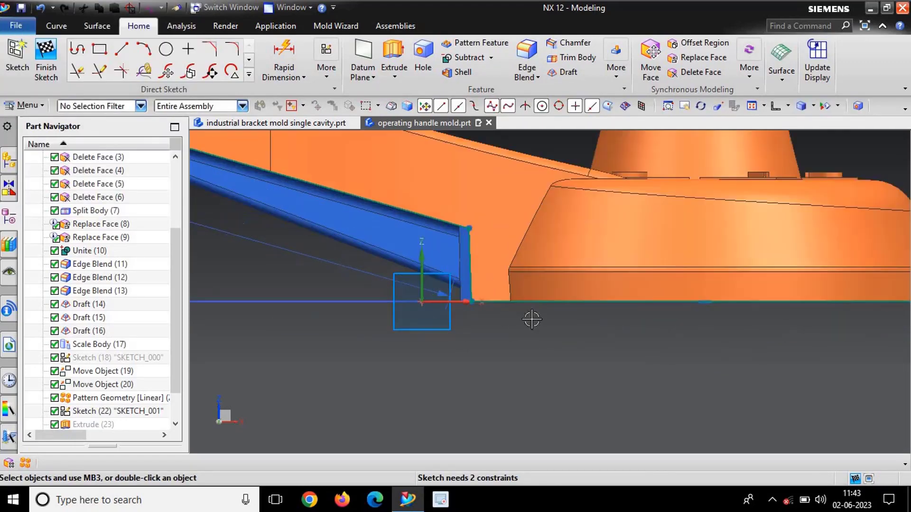
pyautogui.scroll(3, 455, 304)
pyautogui.press('c')
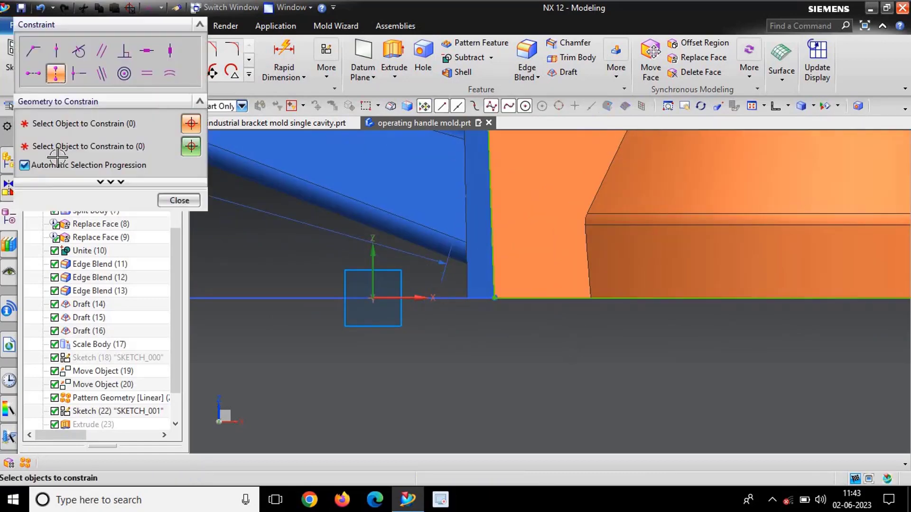
pyautogui.click(497, 299)
pyautogui.scroll(2, 493, 294)
pyautogui.click(502, 302)
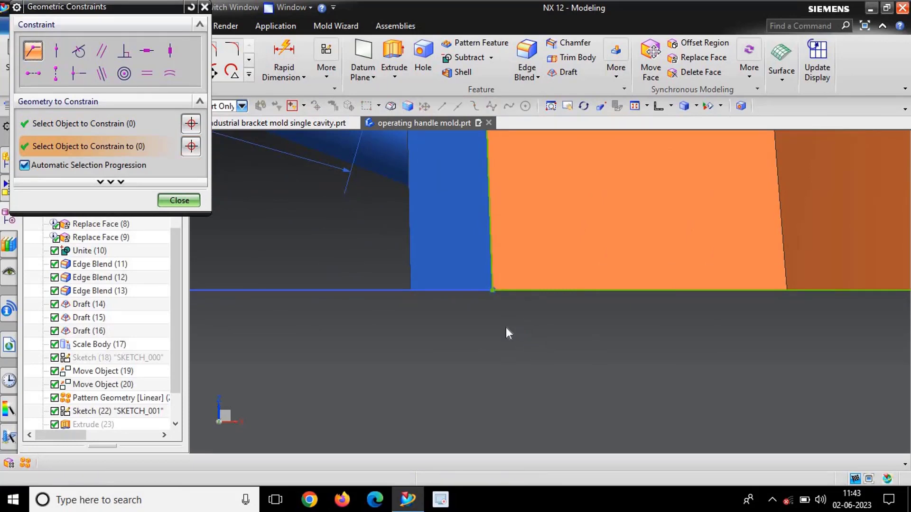
pyautogui.press('Return')
# Try to add a coincident constraint at the upper end of the short steep line, where it meets the angled line
pyautogui.scroll(4, 496, 303)
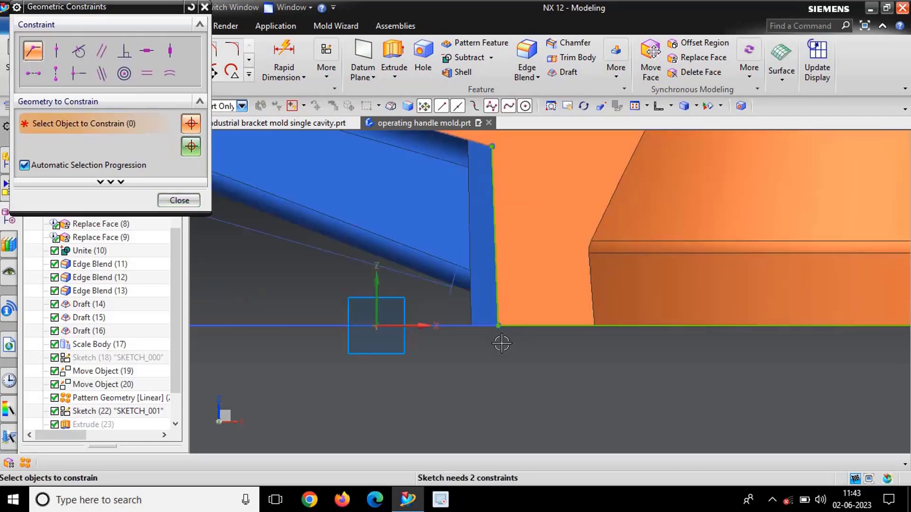
pyautogui.scroll(-2, 511, 214)
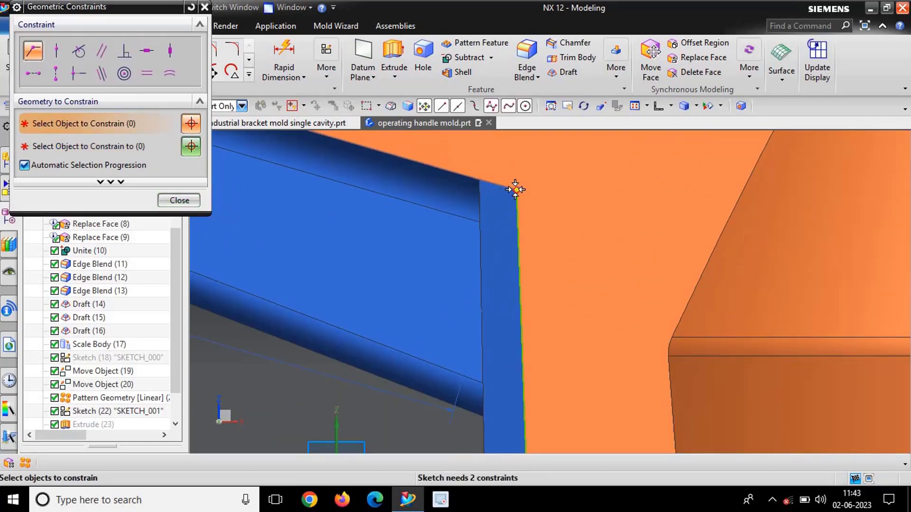
pyautogui.click(517, 190)
pyautogui.click(521, 203)
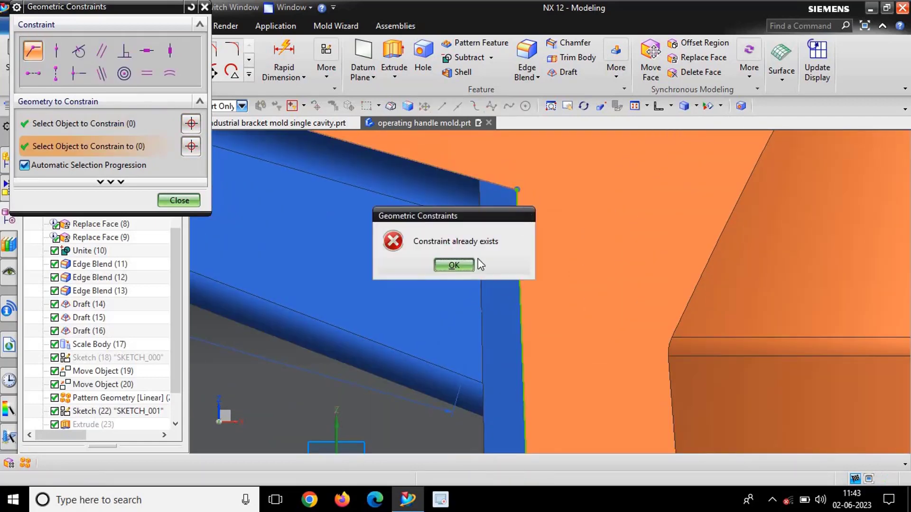
pyautogui.click(454, 266)
# Make the angled line collinear with the arm edge that runs along the color boundary
pyautogui.scroll(-5, 563, 228)
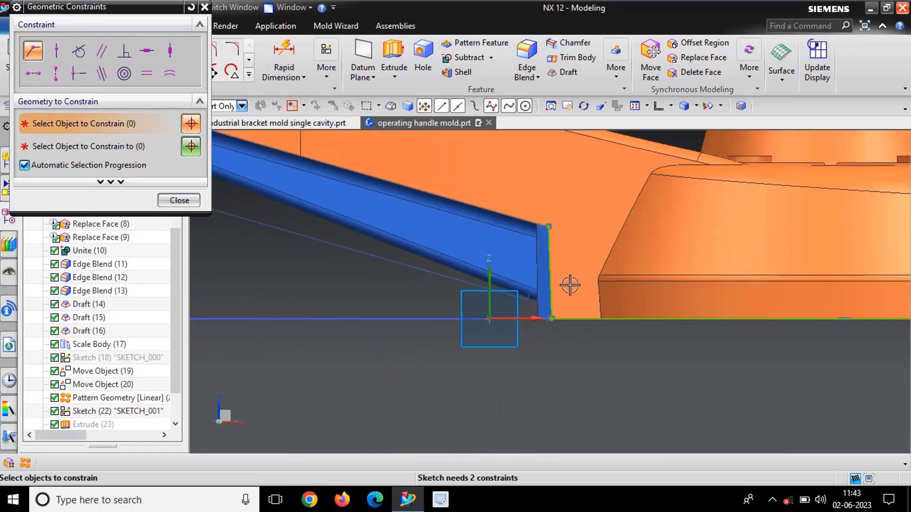
pyautogui.scroll(5, 366, 217)
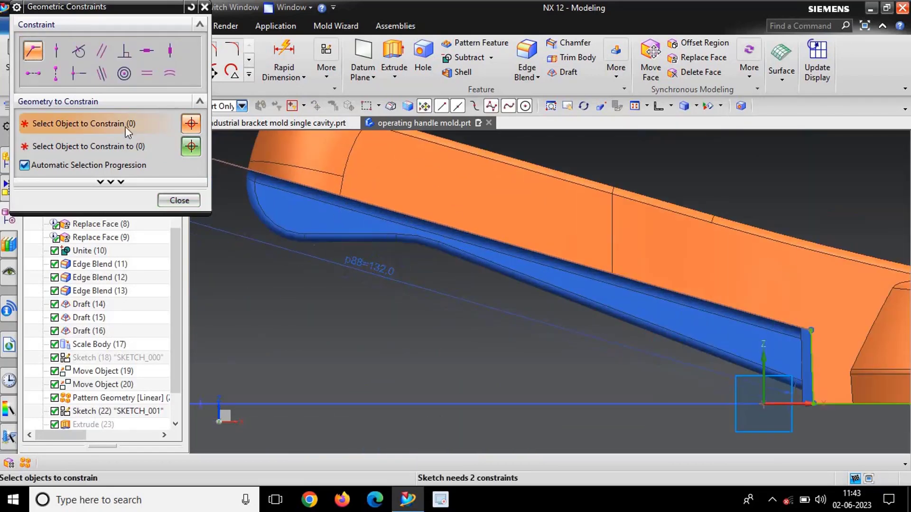
pyautogui.click(106, 55)
pyautogui.click(102, 75)
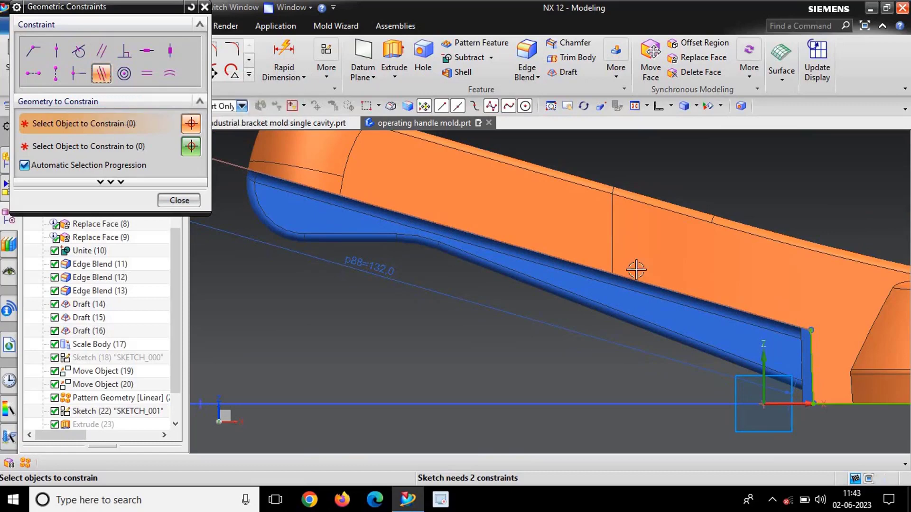
pyautogui.scroll(3, 646, 292)
pyautogui.click(627, 288)
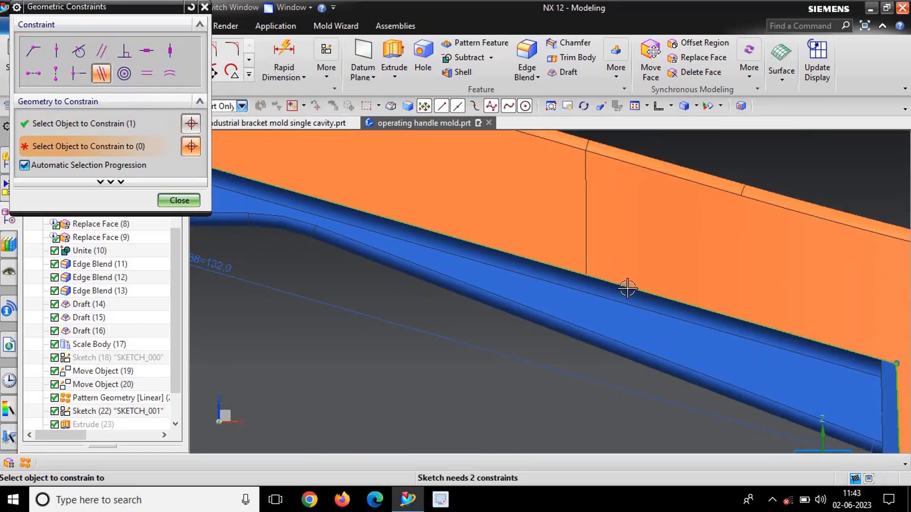
pyautogui.scroll(-3, 616, 285)
pyautogui.scroll(4, 569, 268)
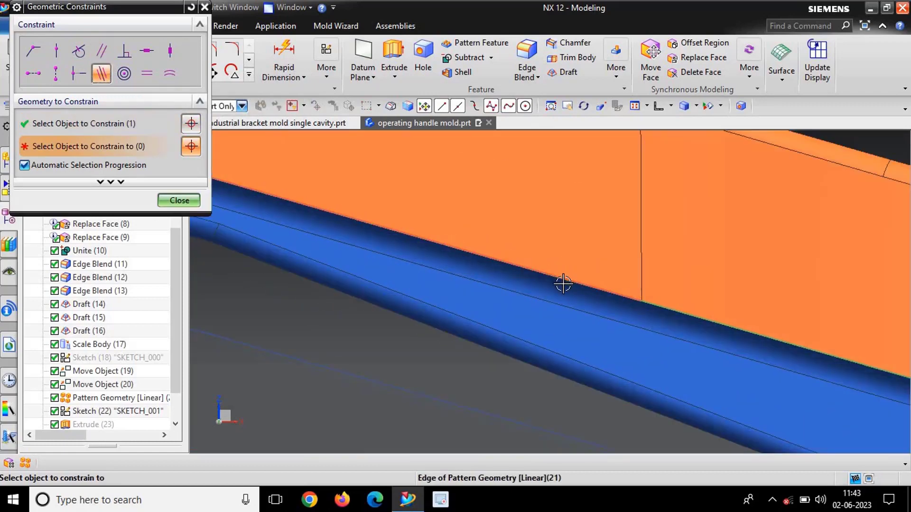
pyautogui.click(550, 274)
pyautogui.scroll(-3, 575, 307)
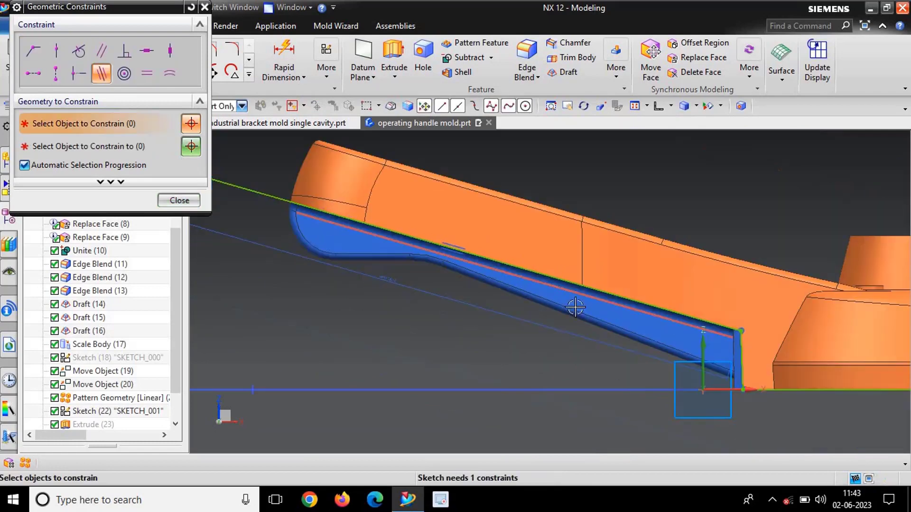
pyautogui.scroll(-3, 432, 261)
pyautogui.scroll(4, 441, 266)
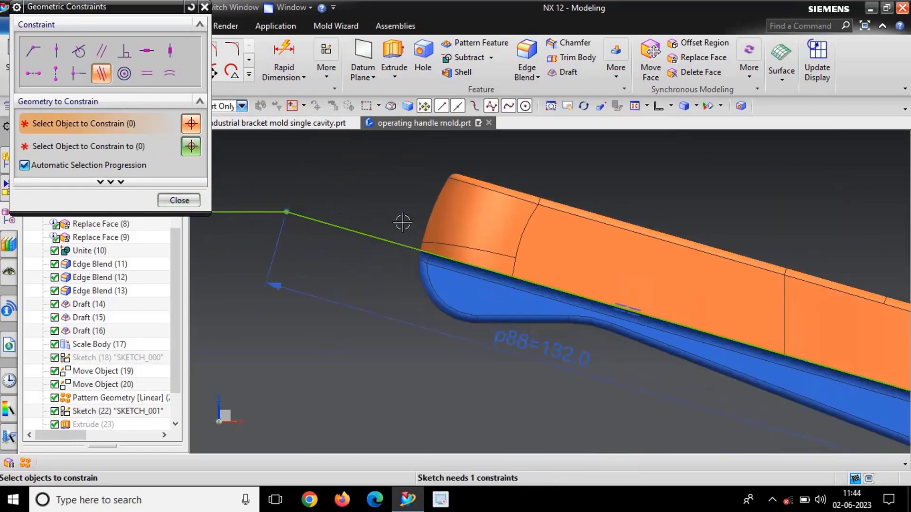
pyautogui.scroll(-4, 450, 271)
pyautogui.press('Escape')
pyautogui.scroll(1, 463, 280)
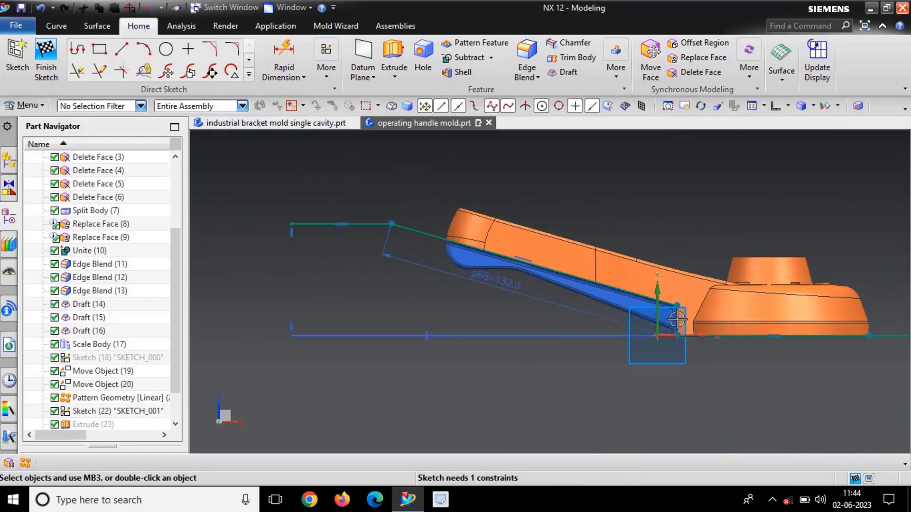
pyautogui.scroll(4, 676, 319)
pyautogui.scroll(3, 696, 311)
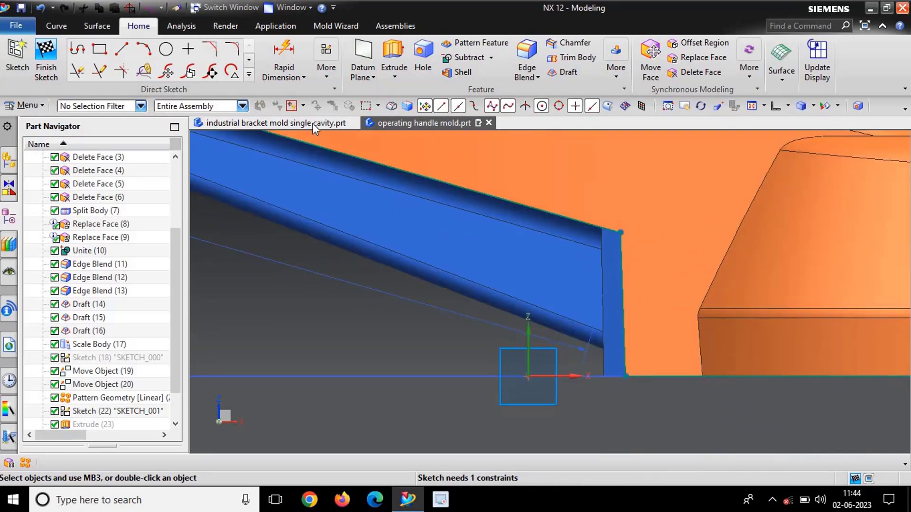
pyautogui.press('c')
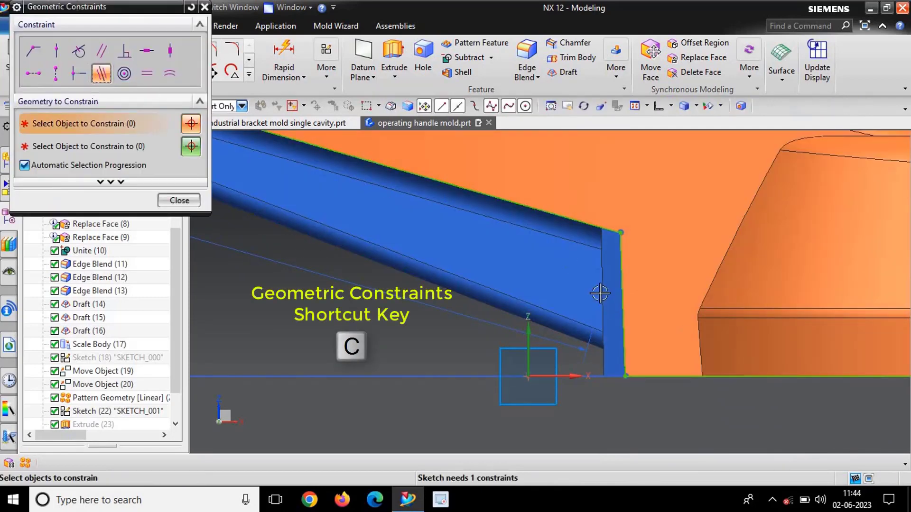
pyautogui.click(628, 324)
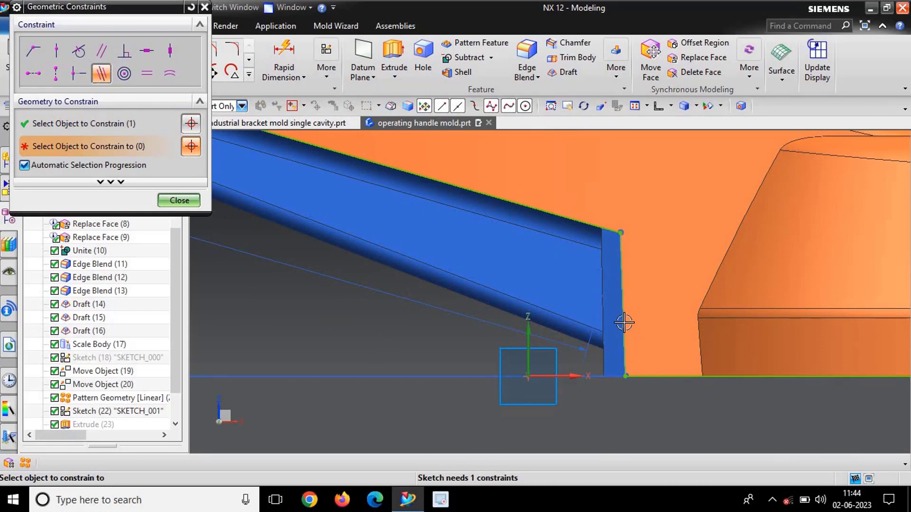
pyautogui.scroll(-3, 721, 351)
pyautogui.press('Escape')
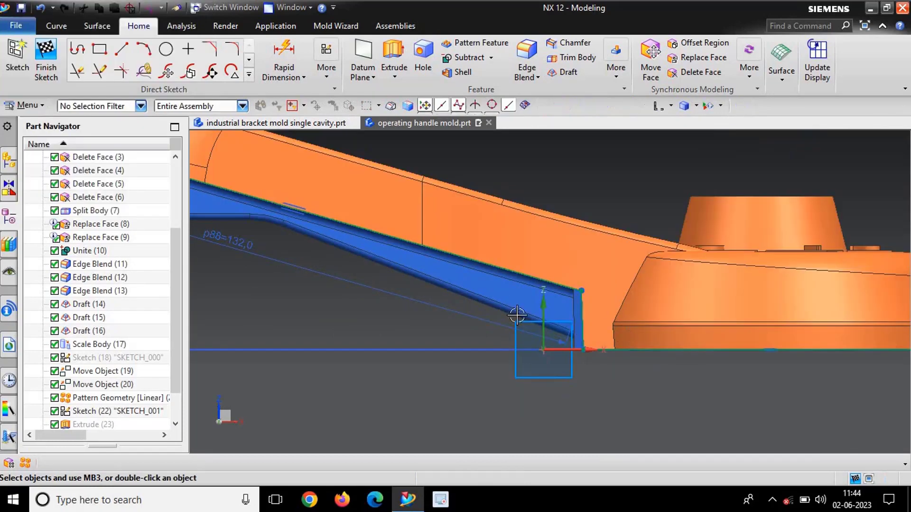
# Examine the horizontal lines under the handle's round base and their junction at its outer lower corner
pyautogui.scroll(-3, 517, 315)
pyautogui.scroll(3, 678, 331)
pyautogui.scroll(-1, 549, 318)
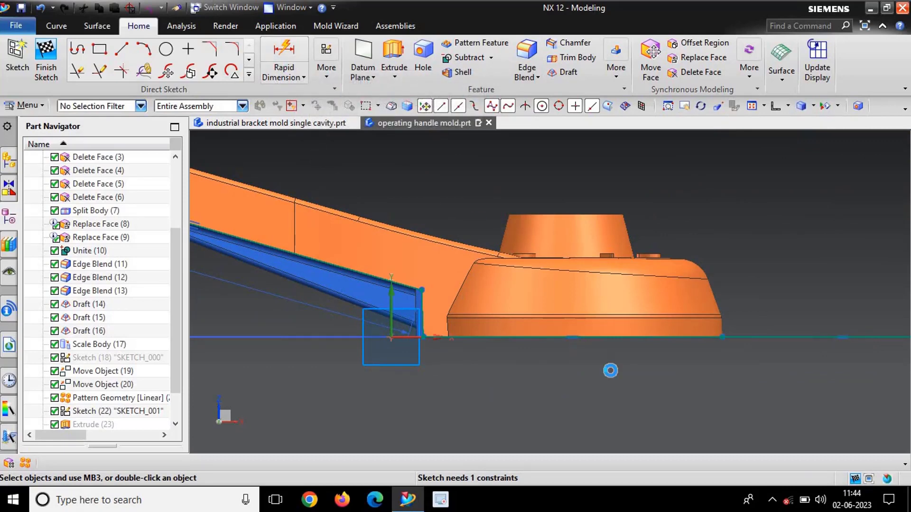
pyautogui.scroll(-3, 579, 354)
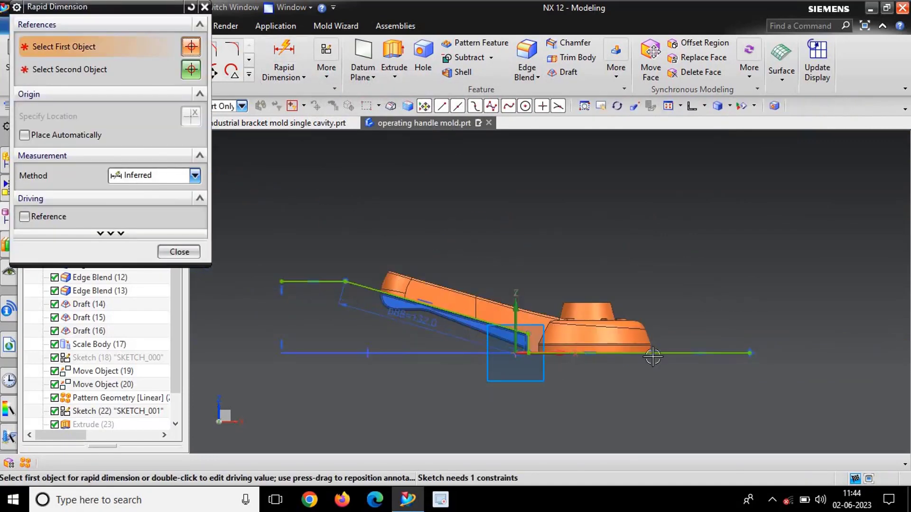
pyautogui.scroll(3, 653, 357)
pyautogui.scroll(-4, 652, 356)
pyautogui.scroll(2, 542, 365)
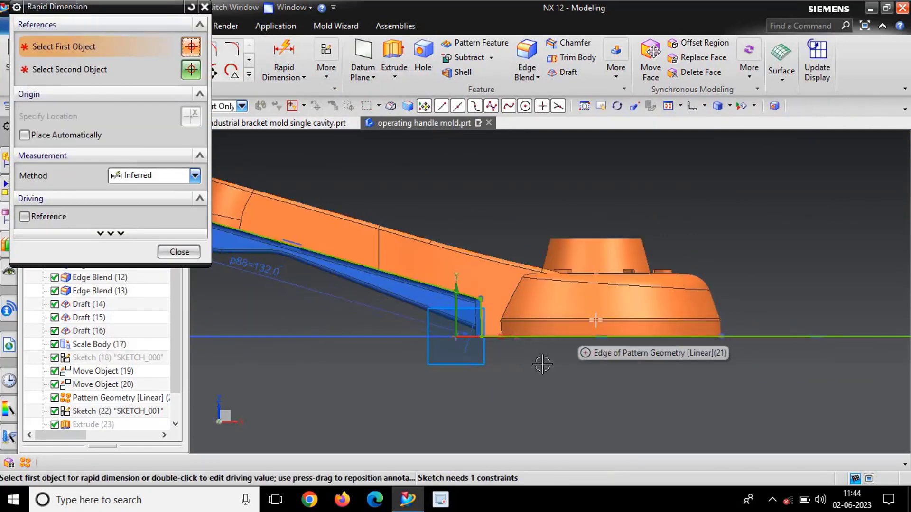
pyautogui.scroll(4, 642, 329)
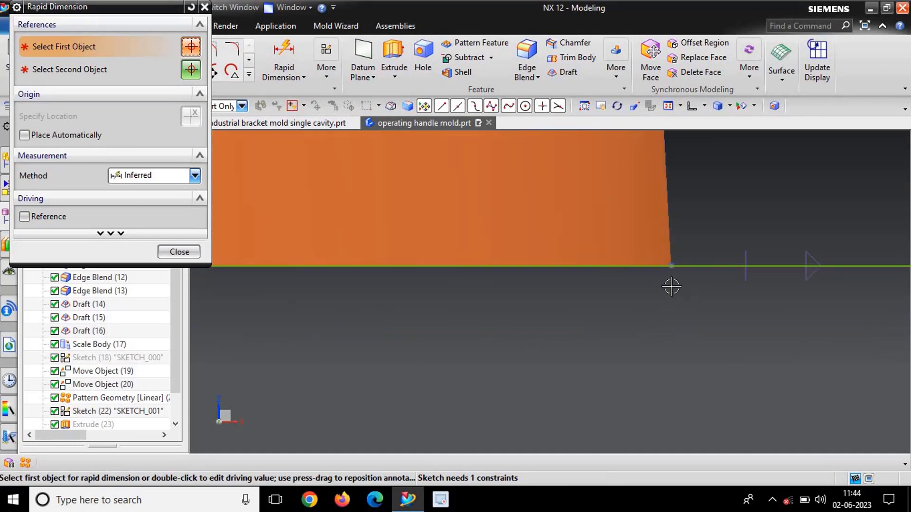
pyautogui.scroll(-4, 667, 299)
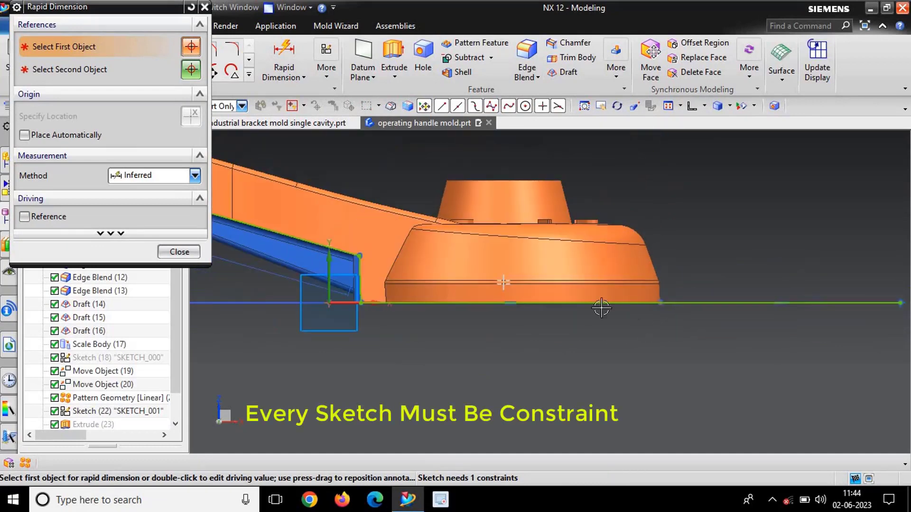
pyautogui.scroll(3, 749, 336)
pyautogui.scroll(-3, 688, 325)
pyautogui.scroll(5, 684, 315)
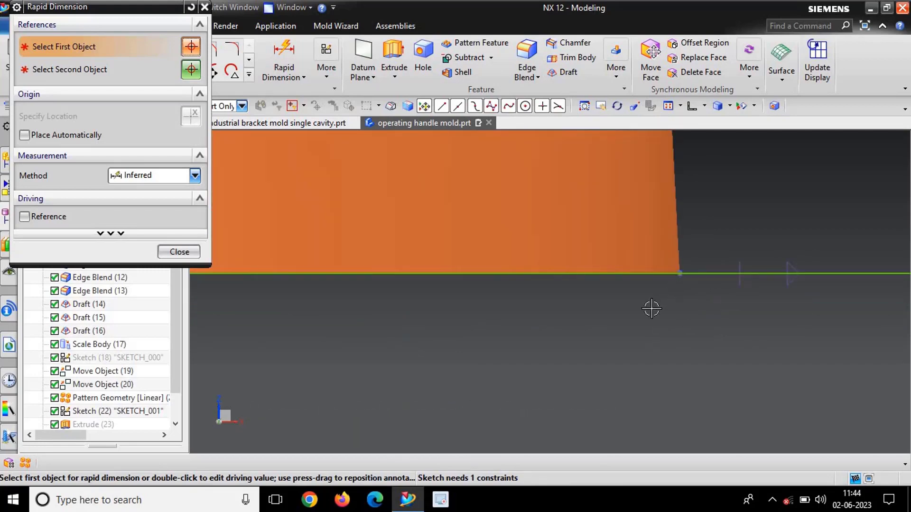
pyautogui.scroll(-3, 659, 316)
pyautogui.press('Escape')
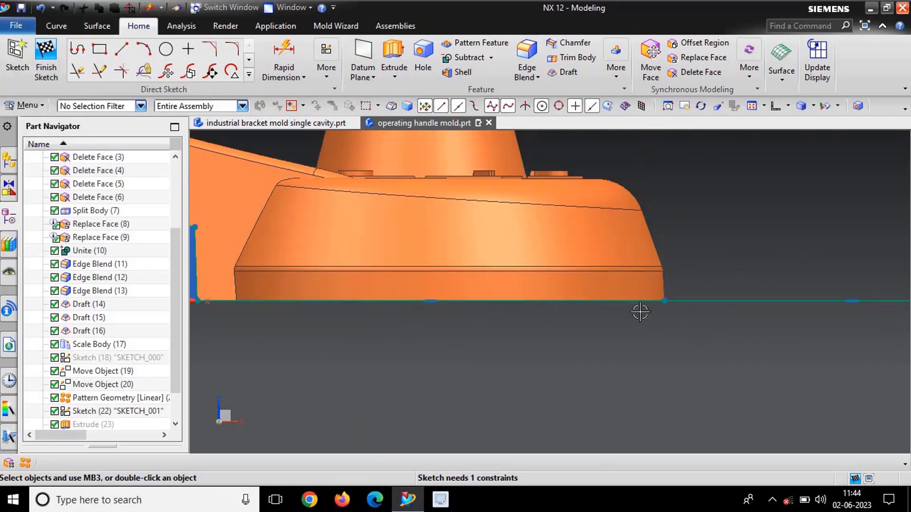
pyautogui.press('c')
pyautogui.click(56, 50)
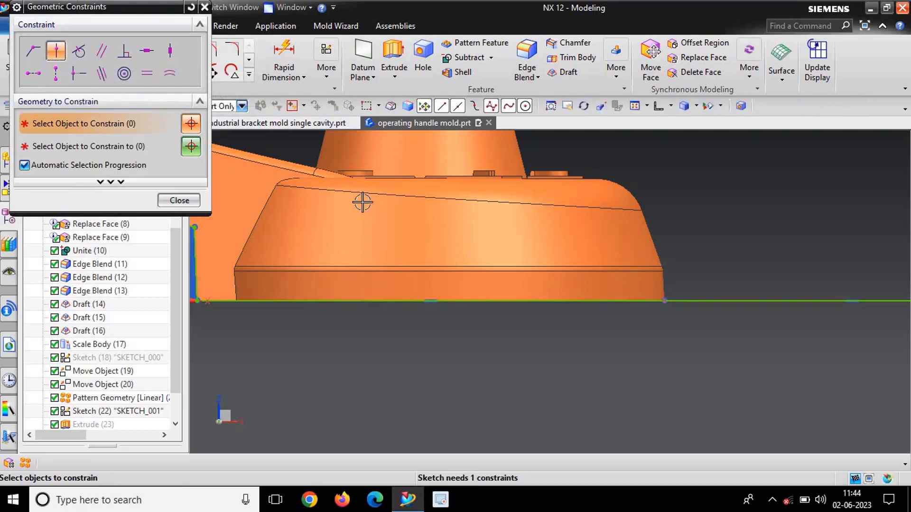
pyautogui.click(662, 300)
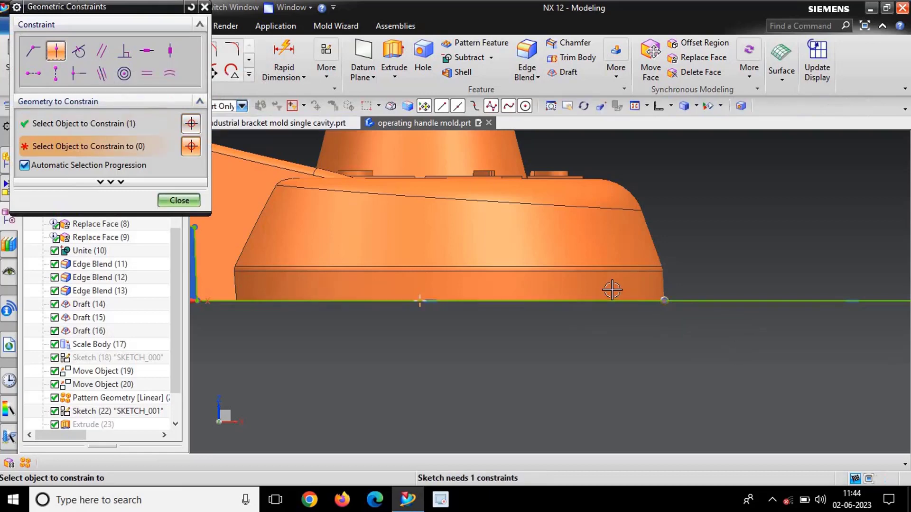
pyautogui.moveTo(597, 294); pyautogui.dragTo(697, 299, button='middle')
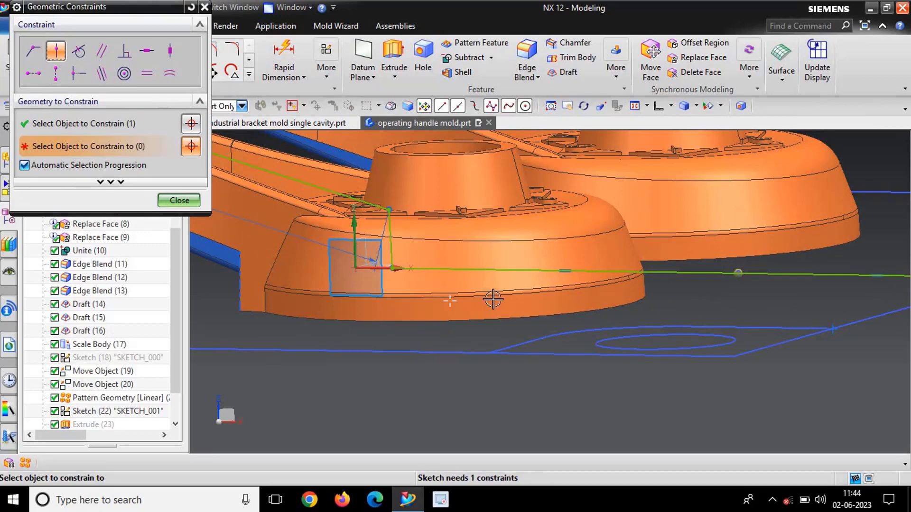
pyautogui.moveTo(493, 299); pyautogui.dragTo(523, 303, button='middle')
pyautogui.press('F8')
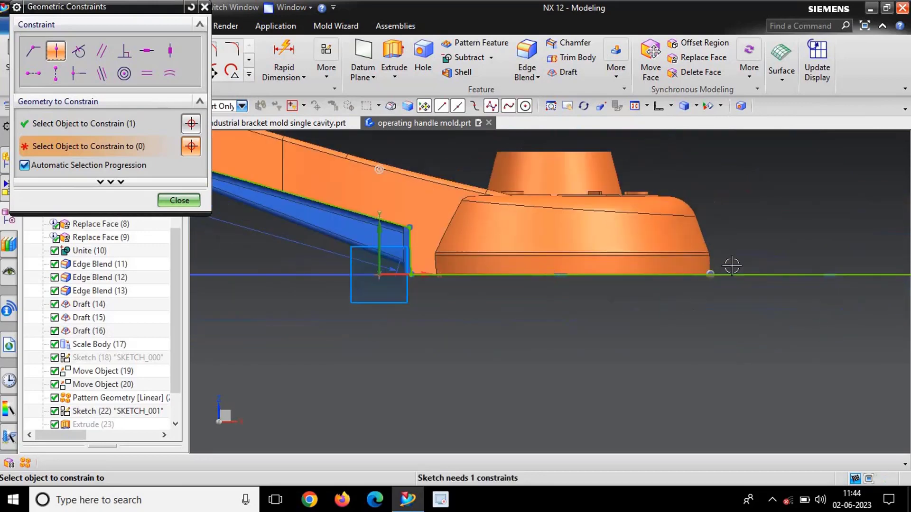
# Dimension the horizontal distance from the sketch origin to the vertex at the base's outer lower corner and set it to 95 mm
pyautogui.scroll(8, 732, 266)
pyautogui.click(284, 71)
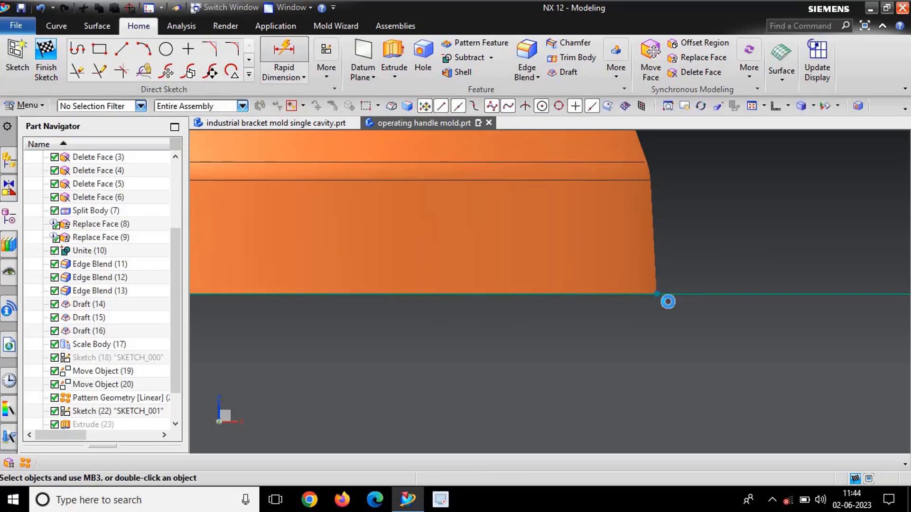
pyautogui.click(657, 294)
pyautogui.scroll(-6, 408, 331)
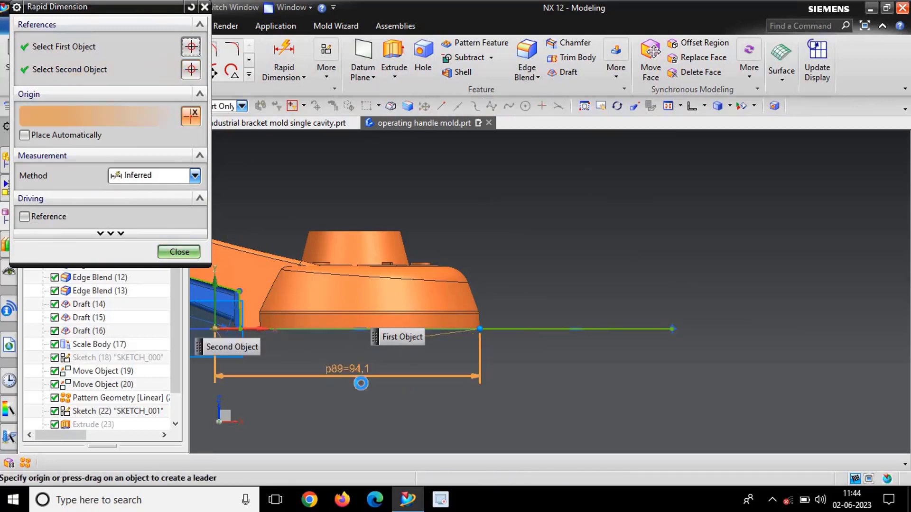
pyautogui.click(362, 378)
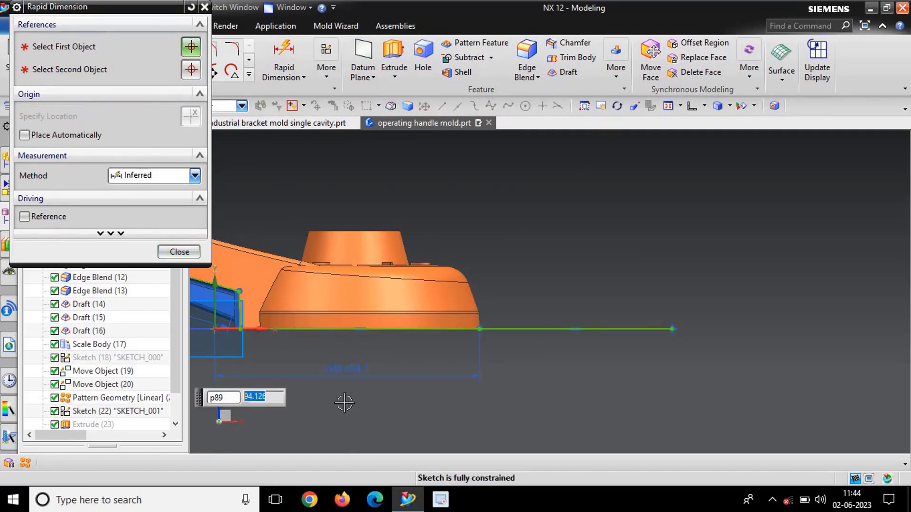
pyautogui.write('95')
pyautogui.press('Return')
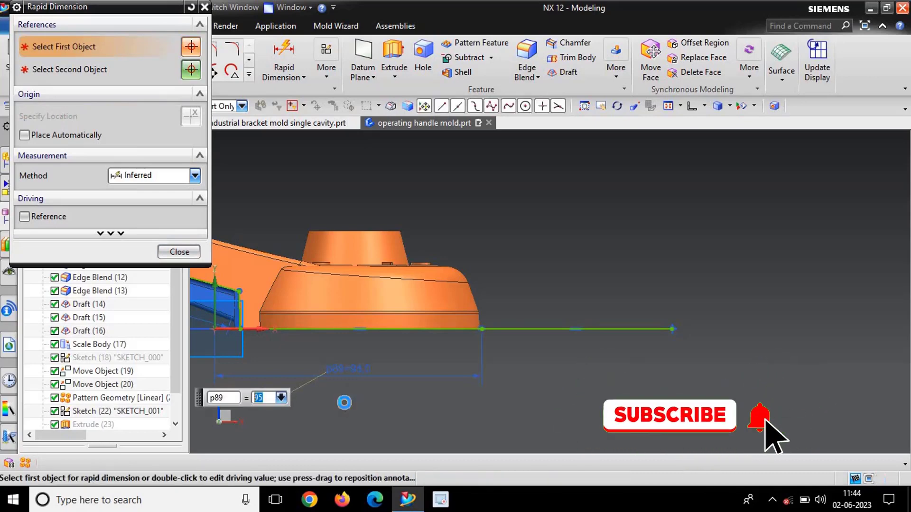
pyautogui.press('Escape')
# Hide the block outline sketch, Sketch (22) "SKETCH_001", leaving the parting profile displayed
pyautogui.scroll(-2, 531, 345)
pyautogui.scroll(-4, 671, 305)
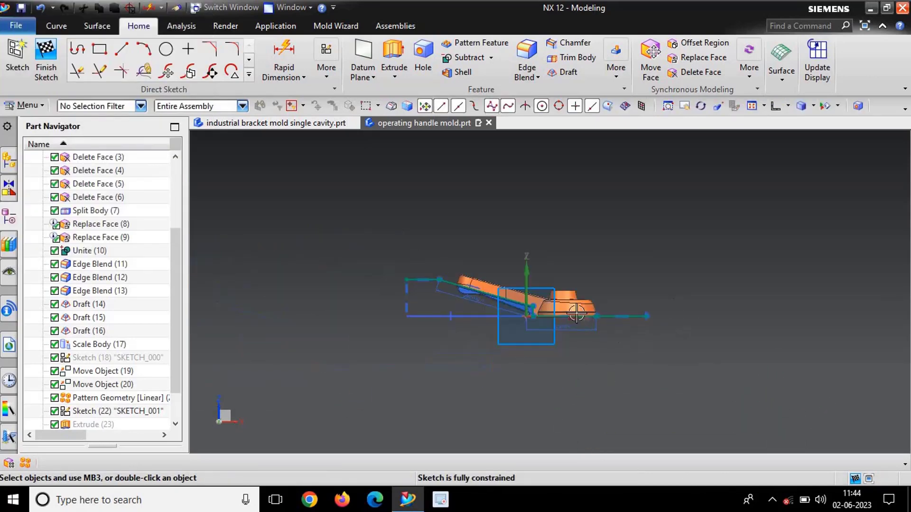
pyautogui.scroll(4, 545, 308)
pyautogui.scroll(-2, 496, 305)
pyautogui.scroll(3, 427, 313)
pyautogui.scroll(-4, 389, 315)
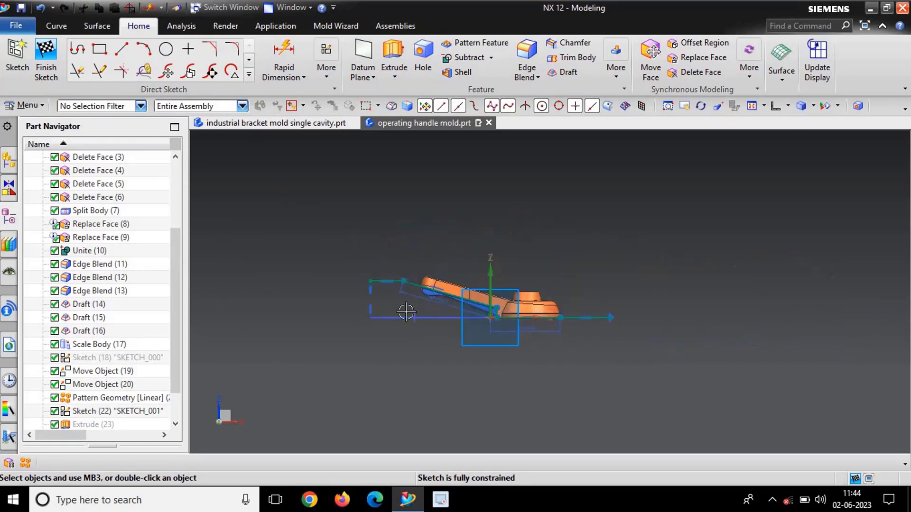
pyautogui.scroll(4, 406, 311)
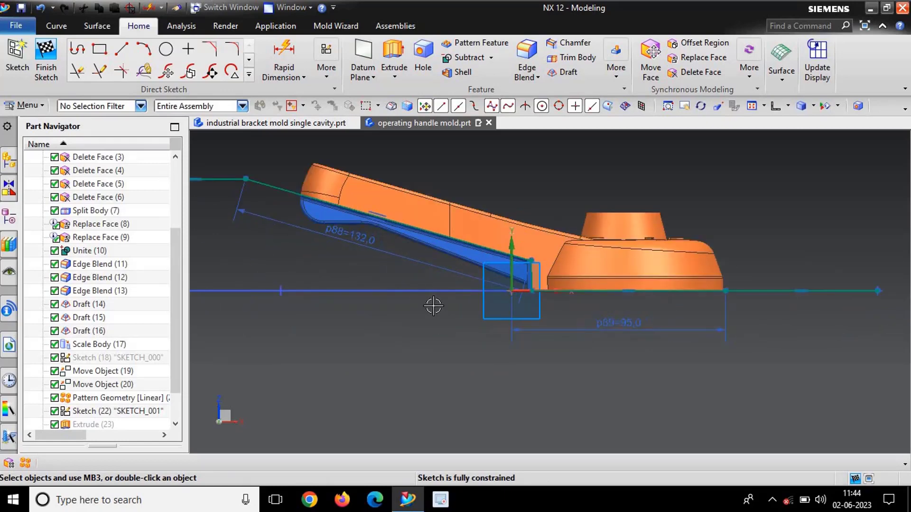
pyautogui.hotkey('ctrl', 'b')
pyautogui.click(415, 291)
pyautogui.click(143, 340)
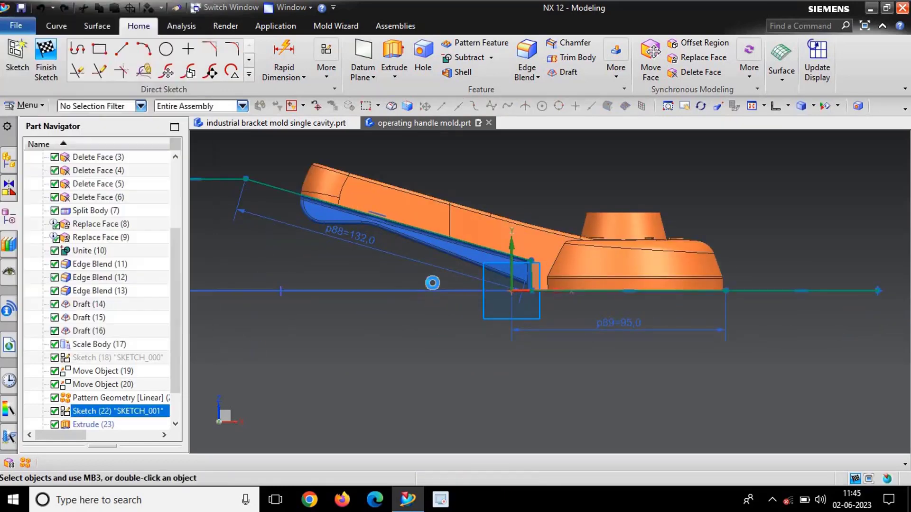
# Finish the parting profile sketch and show the hidden mold block, Extrude (23)
pyautogui.scroll(-4, 432, 283)
pyautogui.scroll(2, 397, 289)
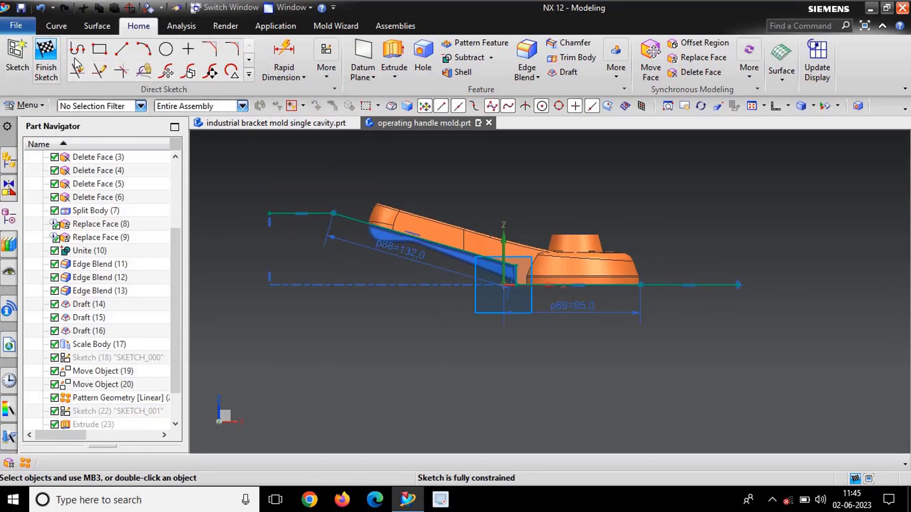
pyautogui.click(51, 67)
pyautogui.scroll(2, 568, 239)
pyautogui.scroll(-3, 569, 241)
pyautogui.scroll(1, 523, 264)
pyautogui.moveTo(521, 265)
pyautogui.mouseDown(button='middle')
pyautogui.moveTo(532, 279)
pyautogui.moveTo(553, 278)
pyautogui.mouseUp(button='middle')
pyautogui.scroll(1, 552, 278)
pyautogui.hotkey('ctrl', 'shift', 'k')
pyautogui.click(445, 300)
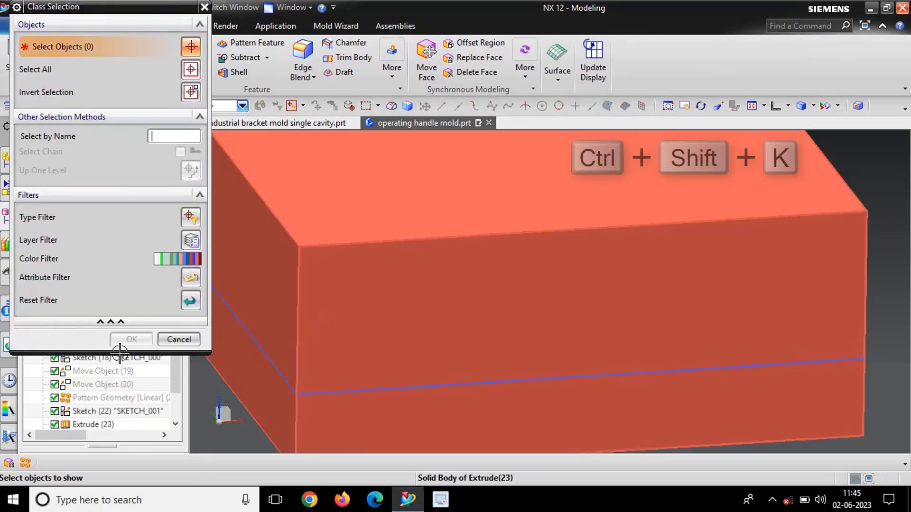
pyautogui.click(142, 340)
# Split the mold block with the Extrude tool option, using the five connected parting profile lines as the section in a wireframe view
pyautogui.scroll(-4, 474, 316)
pyautogui.moveTo(448, 298); pyautogui.dragTo(412, 219, button='middle')
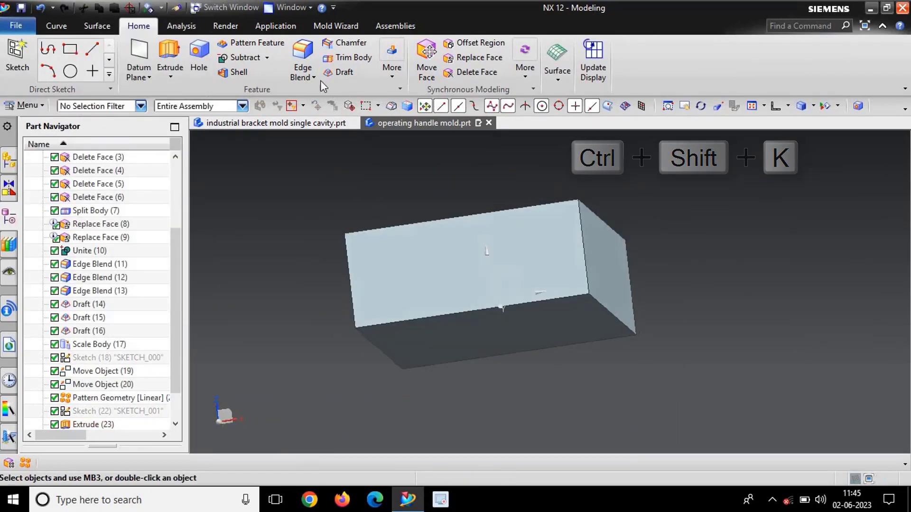
pyautogui.click(393, 77)
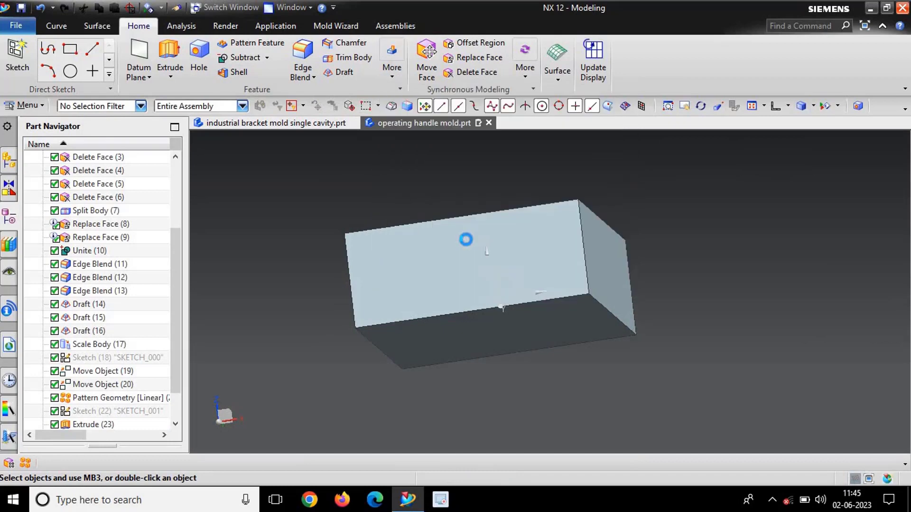
pyautogui.click(463, 240)
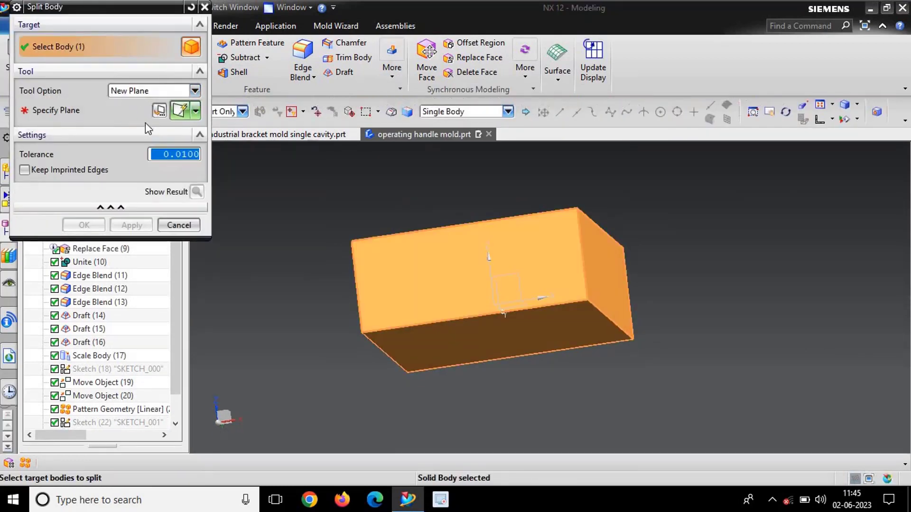
pyautogui.press('Return')
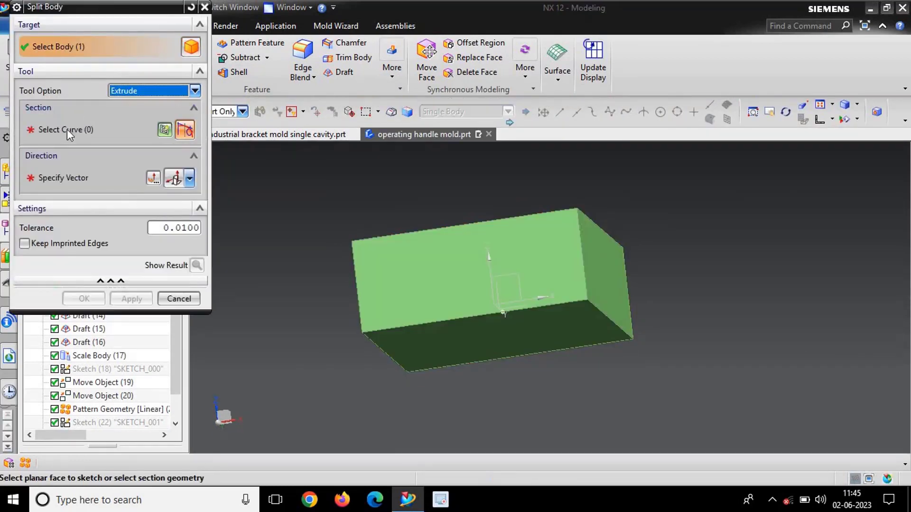
pyautogui.moveTo(752, 233); pyautogui.dragTo(740, 251, button='right')
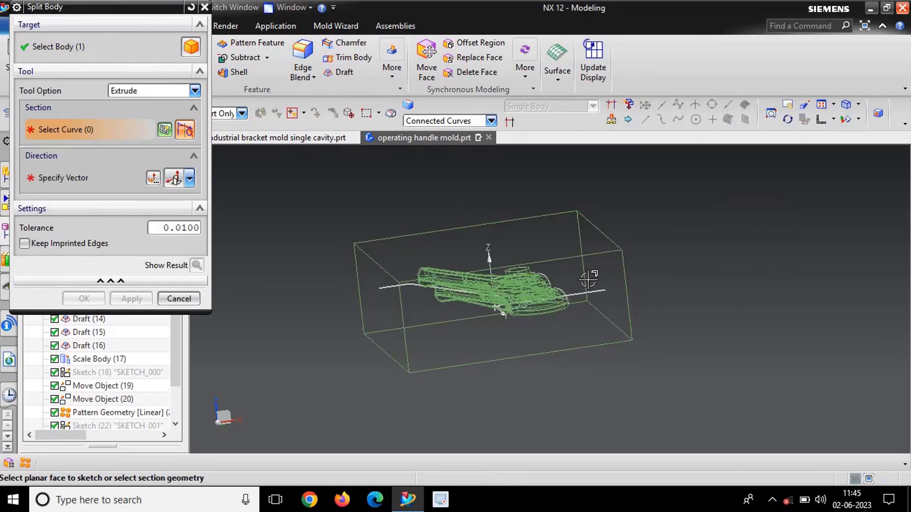
pyautogui.moveTo(589, 280); pyautogui.dragTo(606, 294, button='middle')
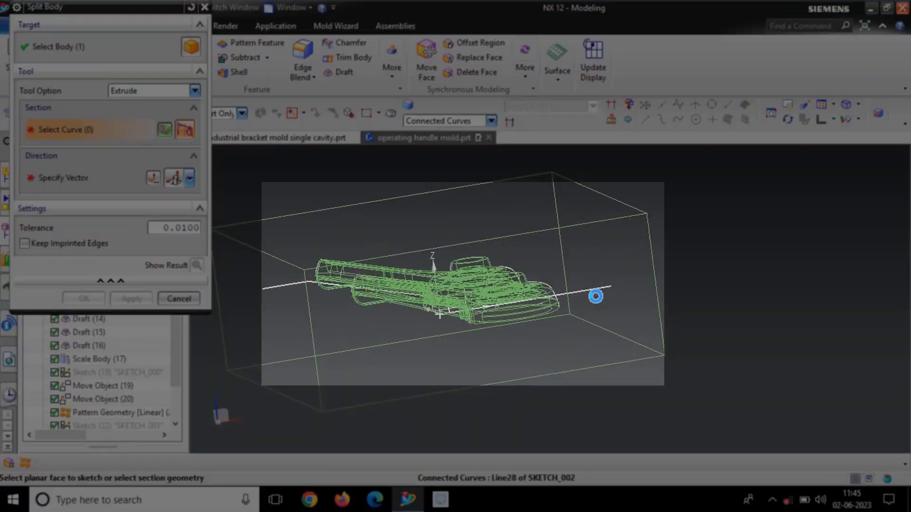
pyautogui.scroll(-2, 502, 304)
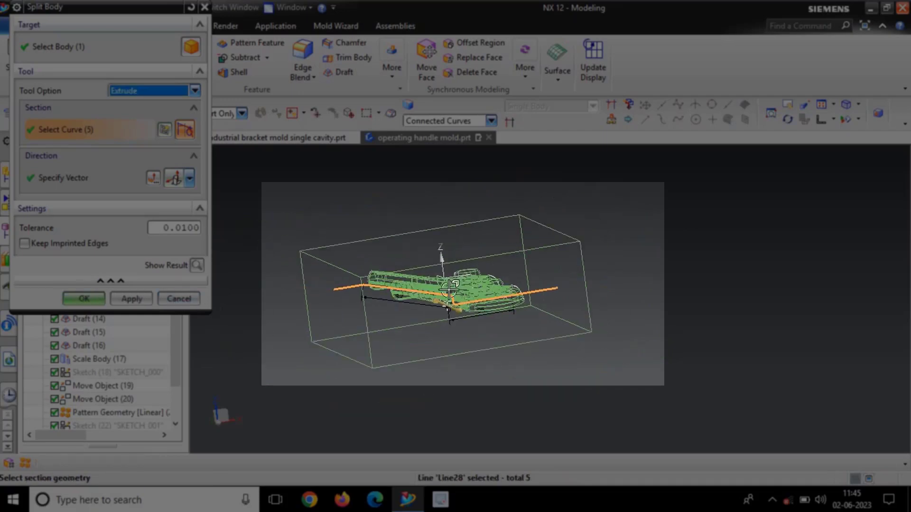
pyautogui.scroll(1, 448, 290)
pyautogui.moveTo(449, 289); pyautogui.dragTo(377, 283, button='middle')
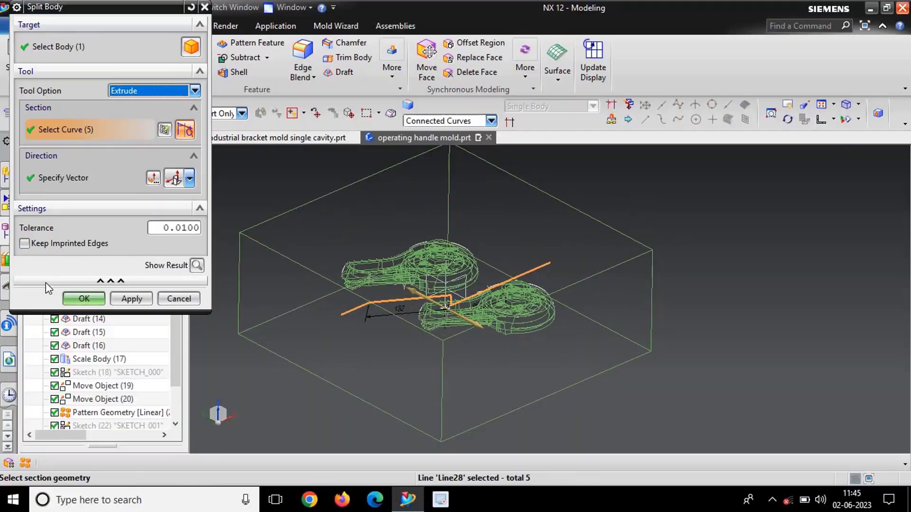
pyautogui.click(78, 300)
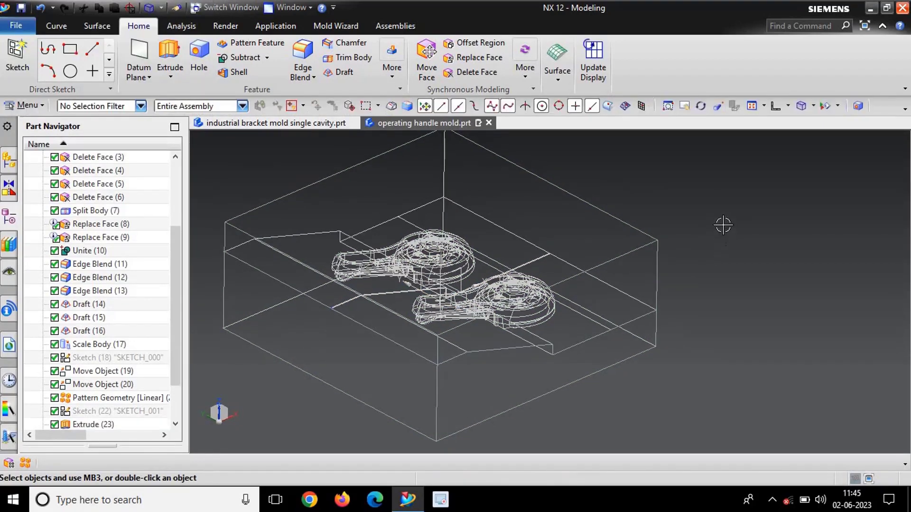
# Return the model to shaded display and color the upper mold half vibrant yellow
pyautogui.moveTo(723, 225); pyautogui.dragTo(724, 220, button='right')
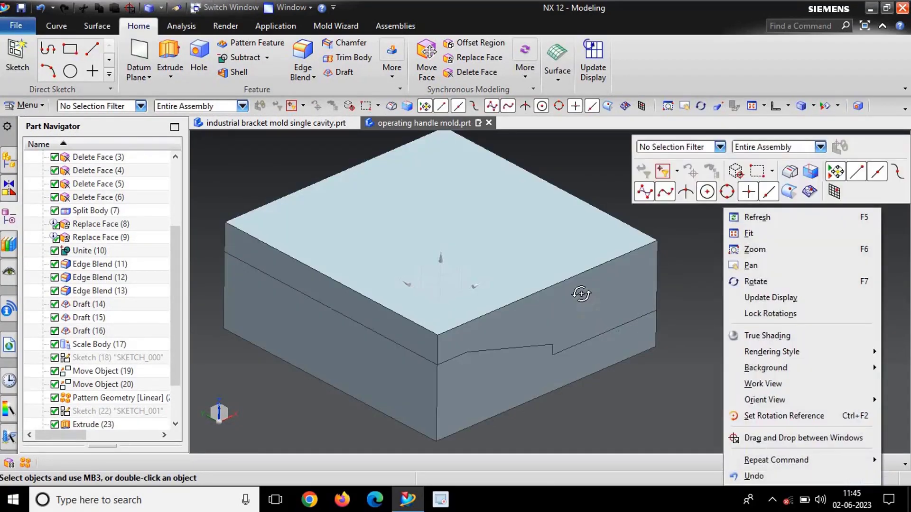
pyautogui.moveTo(581, 294)
pyautogui.mouseDown(button='middle')
pyautogui.moveTo(591, 315)
pyautogui.moveTo(614, 317)
pyautogui.moveTo(575, 317)
pyautogui.moveTo(601, 319)
pyautogui.moveTo(586, 319)
pyautogui.moveTo(625, 288)
pyautogui.mouseUp(button='middle')
pyautogui.scroll(-2, 624, 287)
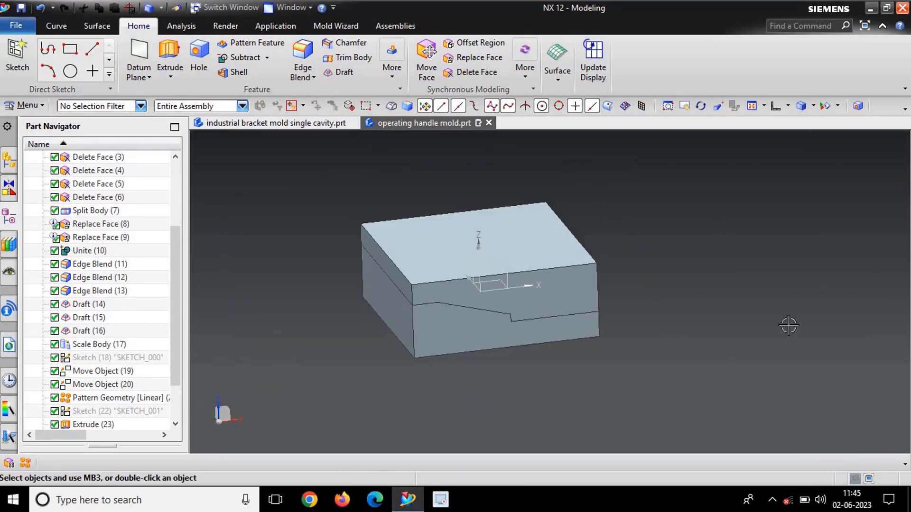
pyautogui.hotkey('ctrl', 'j')
pyautogui.click(588, 282)
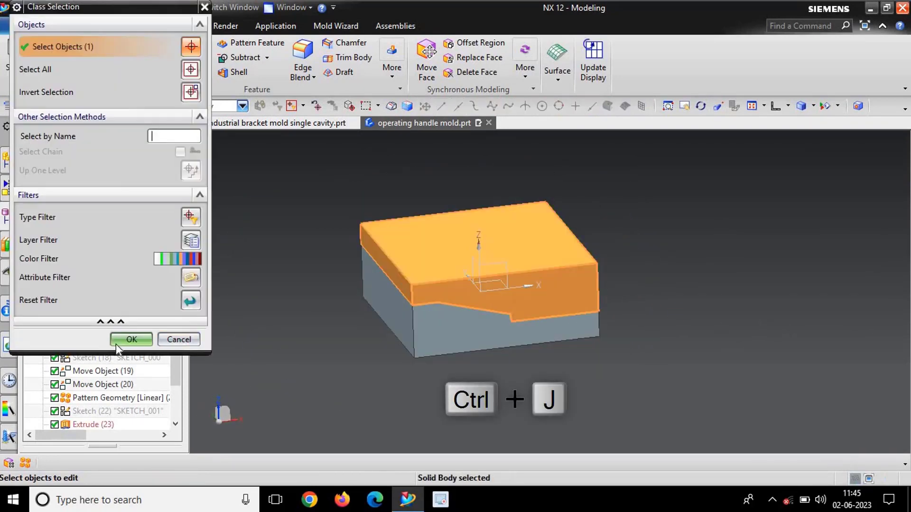
pyautogui.click(172, 84)
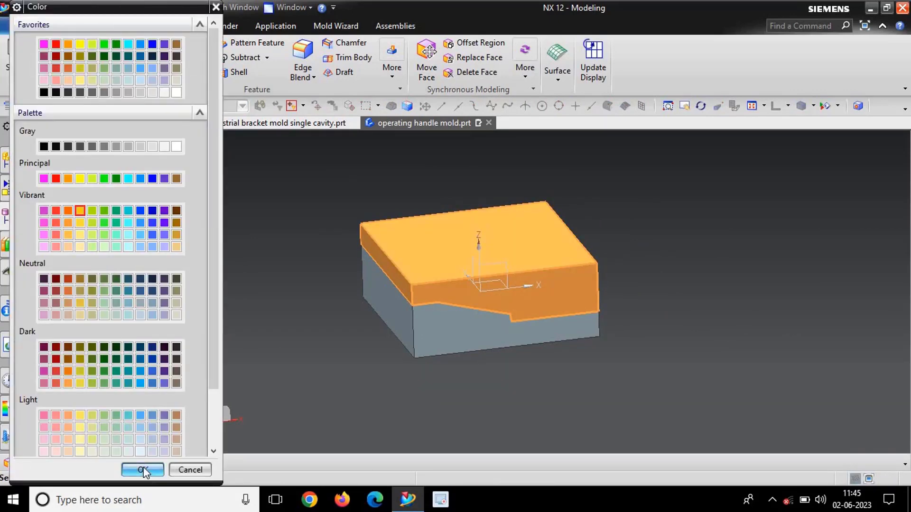
pyautogui.click(137, 370)
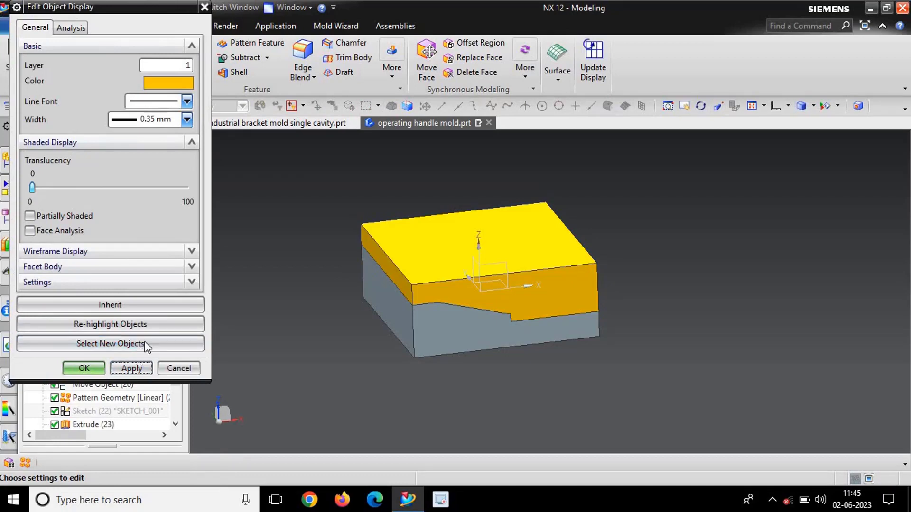
# Color the lower mold half blue from the Dark palette
pyautogui.click(145, 345)
pyautogui.click(420, 348)
pyautogui.click(131, 337)
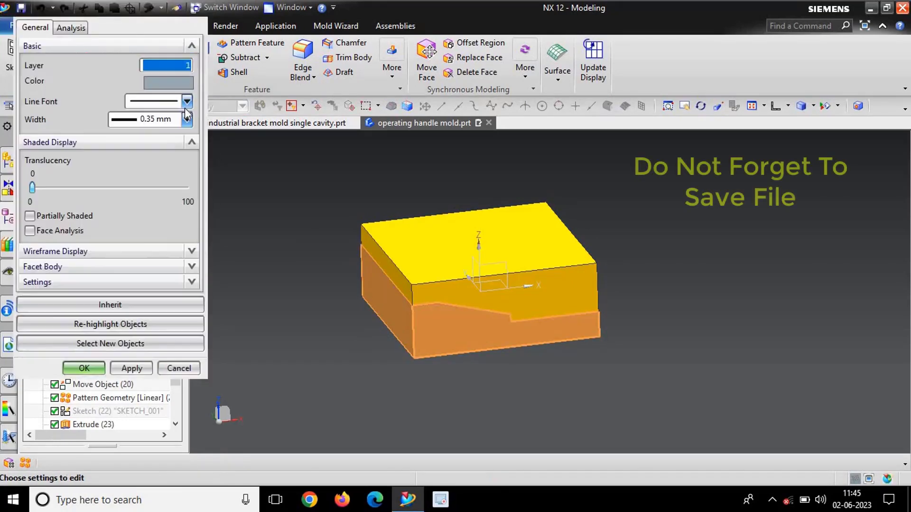
pyautogui.click(170, 83)
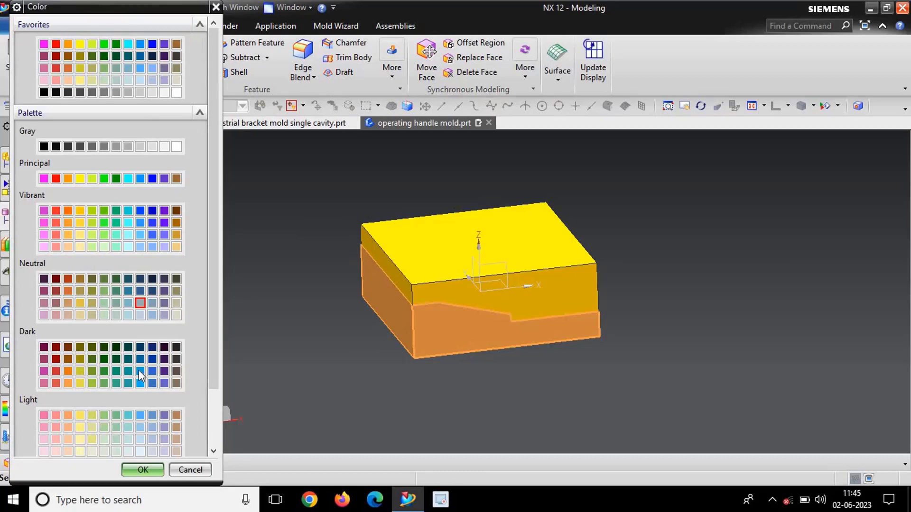
pyautogui.click(139, 371)
pyautogui.click(143, 469)
pyautogui.click(108, 370)
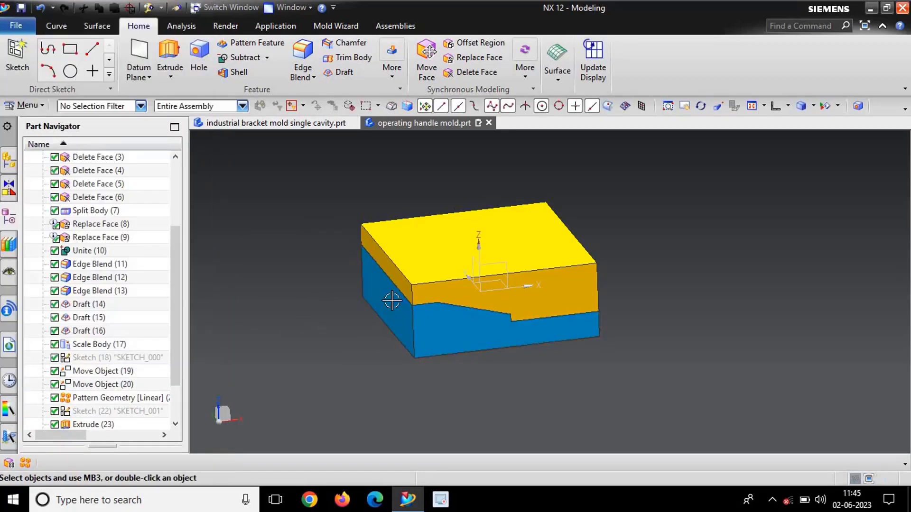
# Hide the yellow upper mold half
pyautogui.scroll(3, 392, 300)
pyautogui.moveTo(392, 301); pyautogui.dragTo(422, 271, button='middle')
pyautogui.scroll(-3, 447, 270)
pyautogui.scroll(3, 447, 270)
pyautogui.hotkey('ctrl', 'b')
pyautogui.click(420, 271)
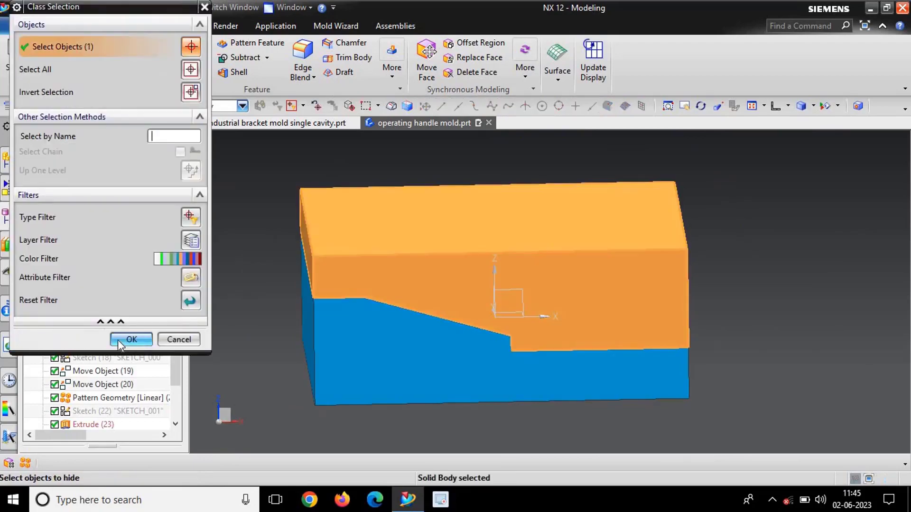
pyautogui.click(119, 344)
# Examine how both handles sit on the lower mold half and the vertical step in its parting surface
pyautogui.moveTo(425, 326); pyautogui.dragTo(520, 338, button='middle')
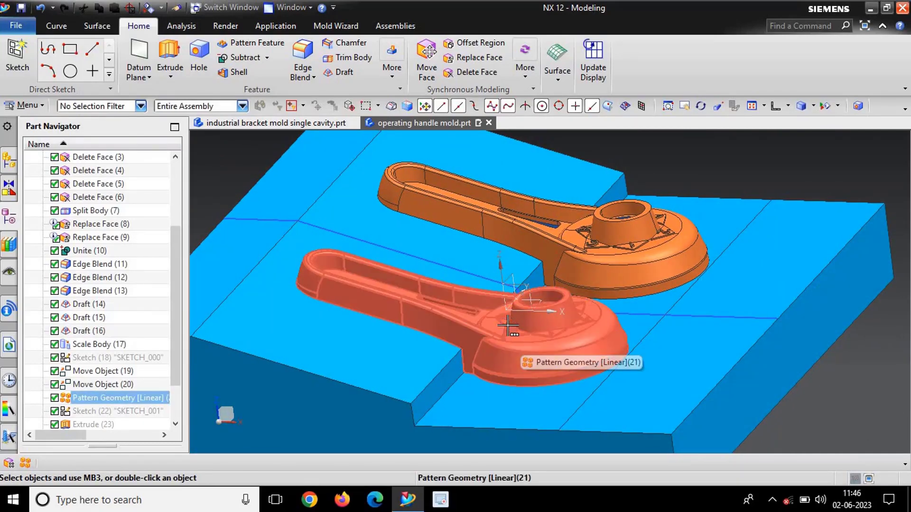
pyautogui.moveTo(517, 355); pyautogui.dragTo(637, 221, button='middle')
pyautogui.scroll(-2, 637, 221)
pyautogui.scroll(3, 594, 285)
pyautogui.moveTo(595, 284); pyautogui.dragTo(577, 320, button='middle')
pyautogui.press('F8')
pyautogui.scroll(-3, 569, 260)
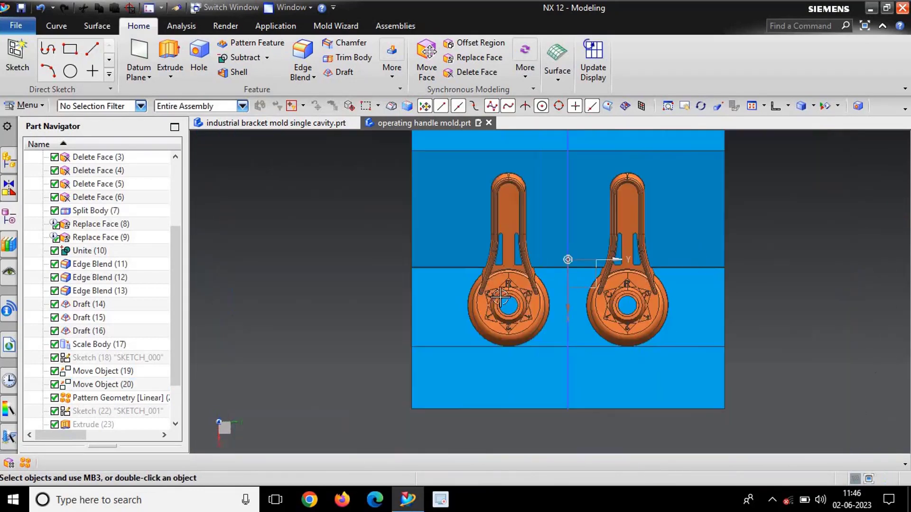
pyautogui.scroll(2, 448, 270)
pyautogui.moveTo(442, 248)
pyautogui.mouseDown(button='middle')
pyautogui.moveTo(458, 242)
pyautogui.moveTo(453, 258)
pyautogui.moveTo(451, 244)
pyautogui.moveTo(493, 238)
pyautogui.moveTo(446, 191)
pyautogui.moveTo(451, 248)
pyautogui.mouseUp(button='middle')
pyautogui.scroll(3, 478, 256)
pyautogui.scroll(-2, 470, 251)
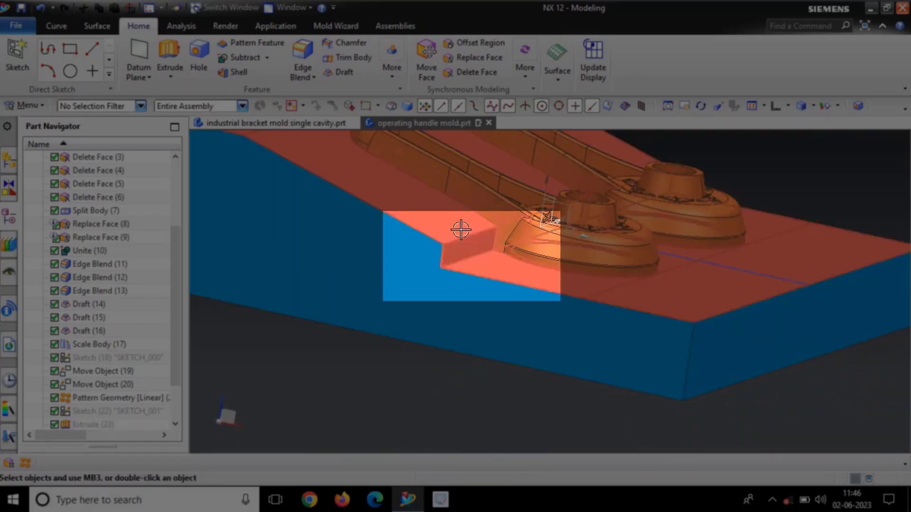
# Show the hidden yellow upper mold half again
pyautogui.scroll(-4, 464, 228)
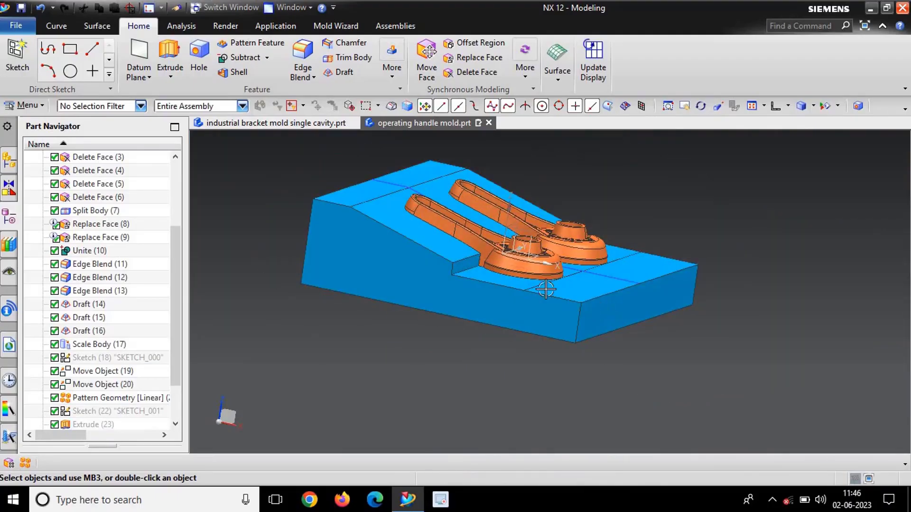
pyautogui.hotkey('ctrl', 'shift', 'k')
pyautogui.click(474, 269)
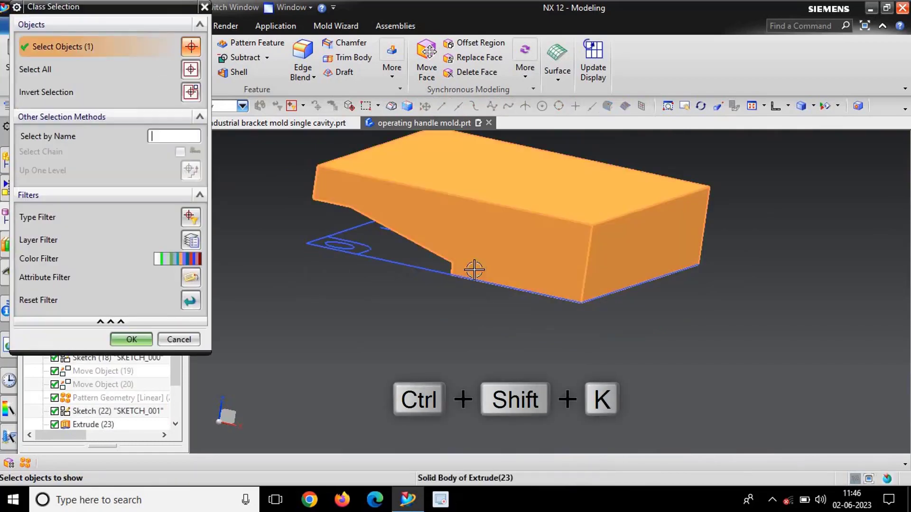
pyautogui.click(128, 339)
# Examine the stepped parting line between the yellow upper and blue lower mold halves on the block's side
pyautogui.scroll(6, 451, 282)
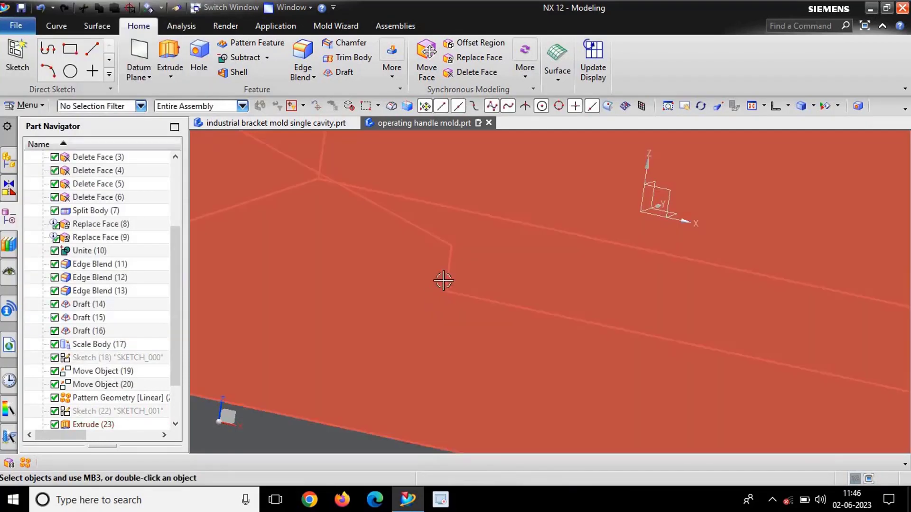
pyautogui.scroll(-3, 453, 266)
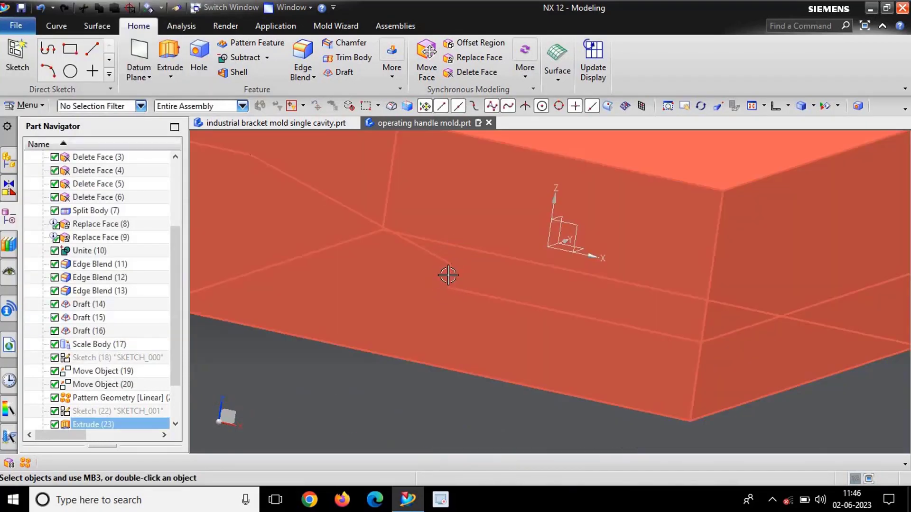
pyautogui.scroll(-3, 481, 323)
pyautogui.hotkey('ctrl', 'b')
pyautogui.scroll(5, 452, 278)
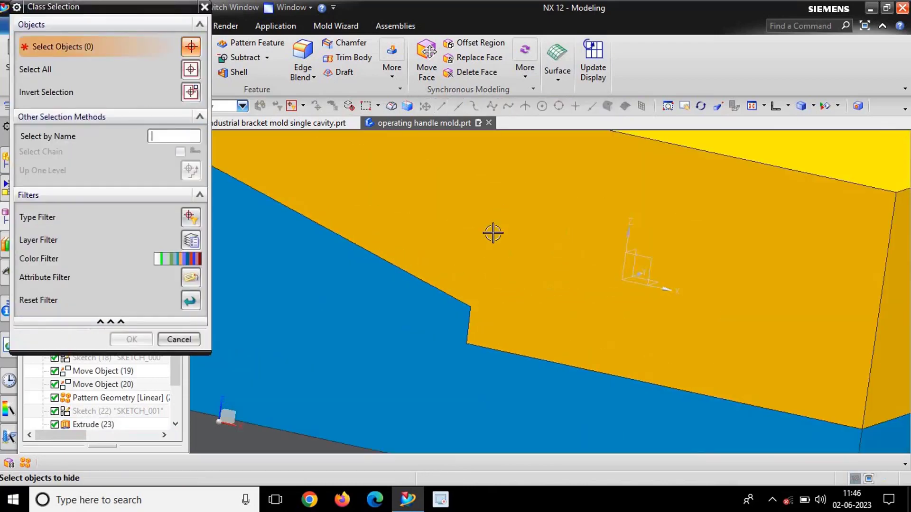
pyautogui.scroll(-3, 493, 235)
pyautogui.scroll(4, 473, 326)
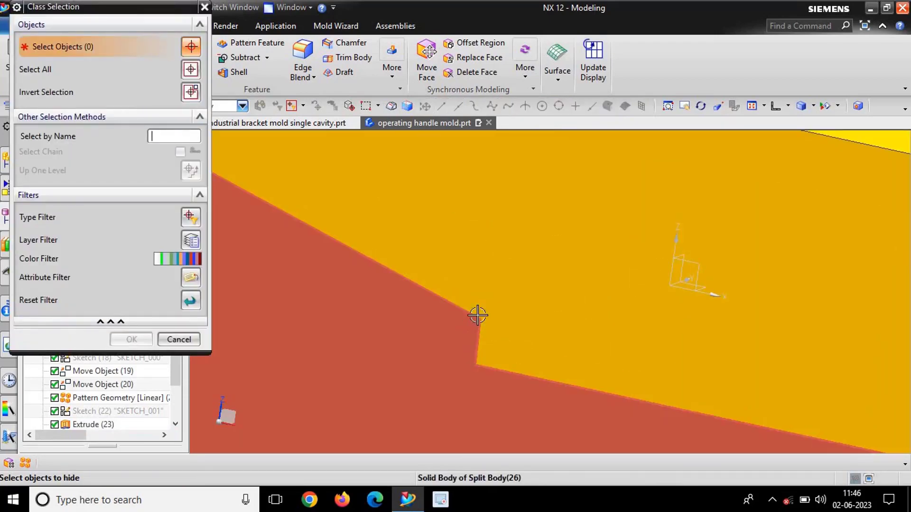
pyautogui.scroll(-3, 490, 327)
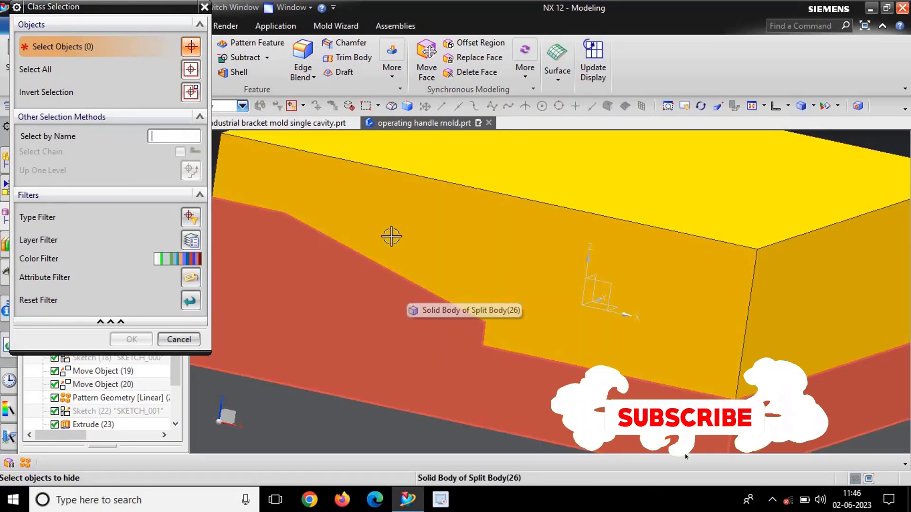
pyautogui.scroll(6, 519, 357)
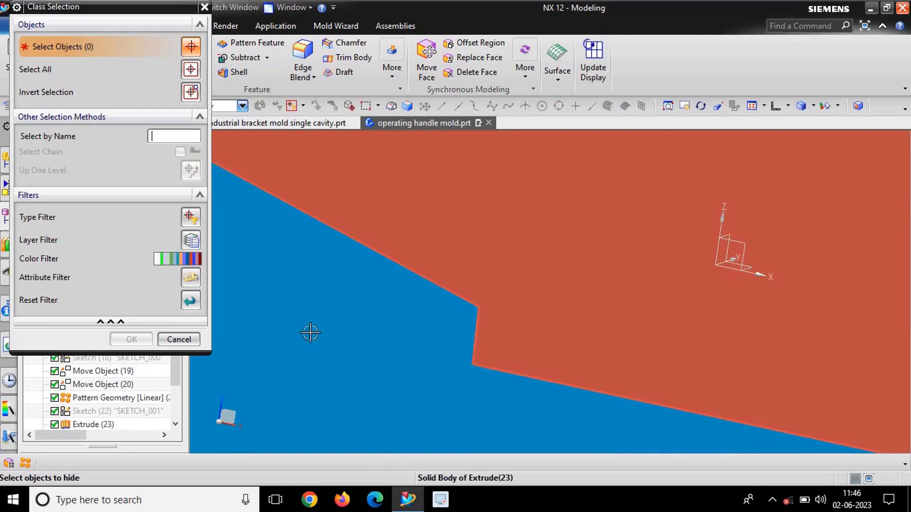
pyautogui.scroll(-3, 310, 332)
pyautogui.click(193, 340)
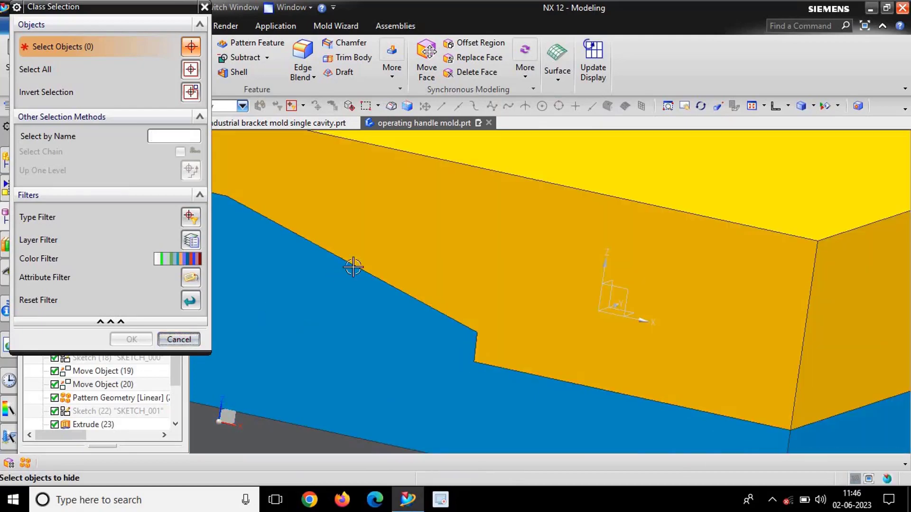
# Hide the yellow upper mold half to expose the blue parting surface
pyautogui.scroll(-4, 361, 269)
pyautogui.hotkey('ctrl', 'b')
pyautogui.click(449, 251)
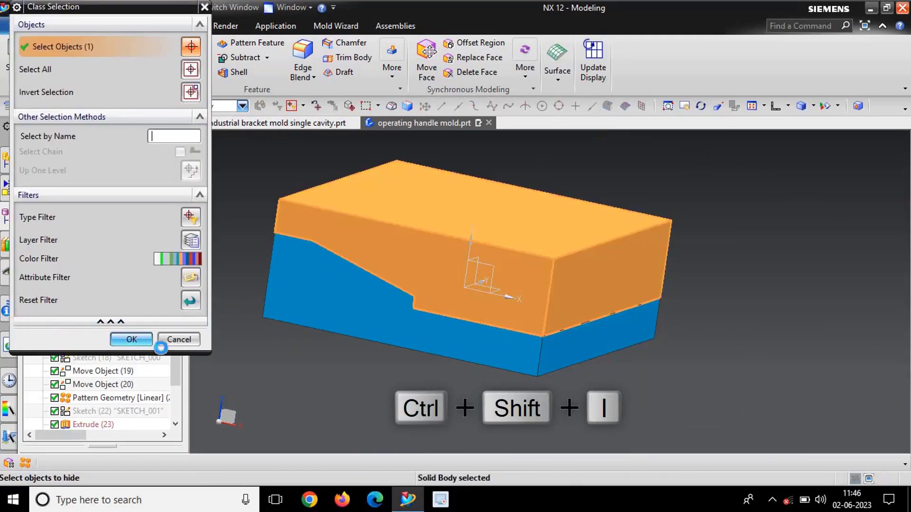
pyautogui.click(141, 338)
# Examine the lower mold half's parting surface around both handles, including the step beside the round bases
pyautogui.scroll(4, 449, 306)
pyautogui.moveTo(413, 302); pyautogui.dragTo(430, 324, button='middle')
pyautogui.scroll(-3, 391, 300)
pyautogui.scroll(4, 433, 320)
pyautogui.scroll(-4, 431, 321)
pyautogui.scroll(2, 429, 323)
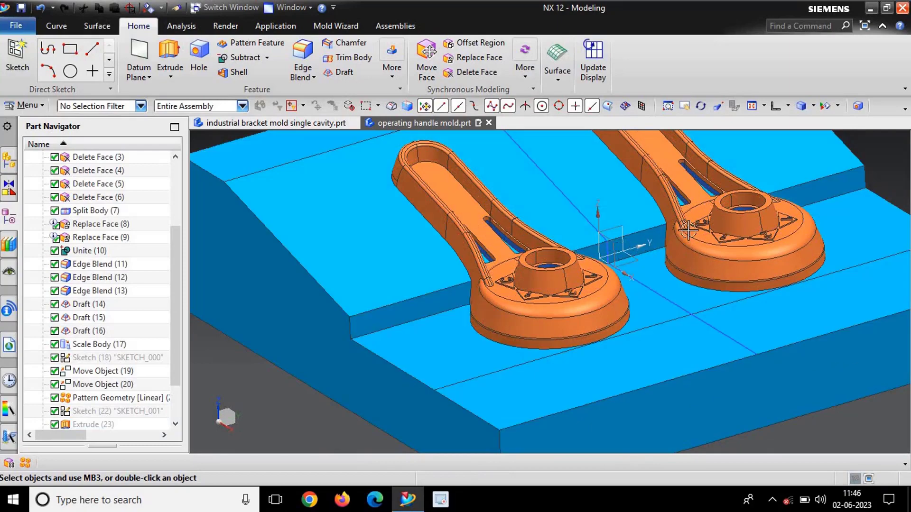
pyautogui.scroll(-2, 432, 332)
pyautogui.moveTo(431, 315); pyautogui.dragTo(446, 326, button='middle')
pyautogui.scroll(5, 450, 325)
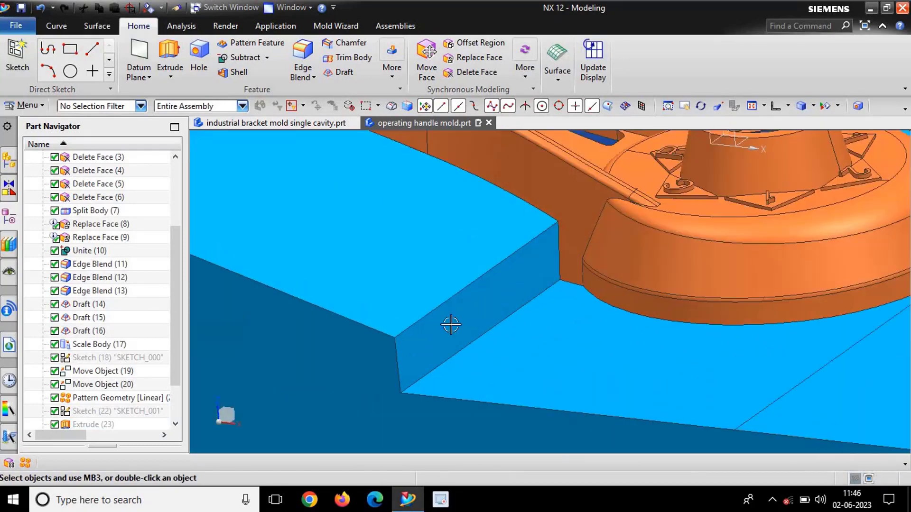
pyautogui.scroll(-3, 479, 327)
pyautogui.scroll(2, 503, 282)
pyautogui.scroll(-2, 503, 283)
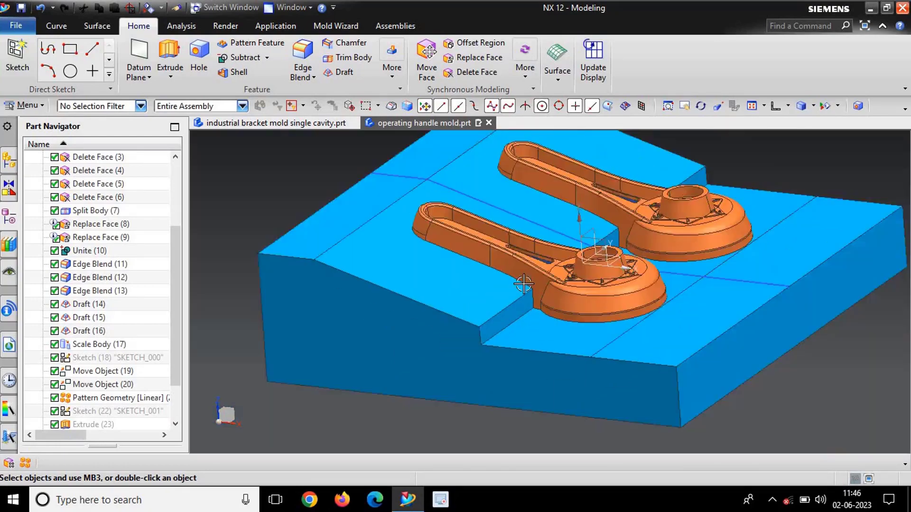
# Inspect up close the slanted step face of the parting surface where it meets the front handle's arm and base
pyautogui.scroll(3, 521, 283)
pyautogui.moveTo(503, 272); pyautogui.dragTo(458, 315, button='middle')
pyautogui.scroll(5, 457, 315)
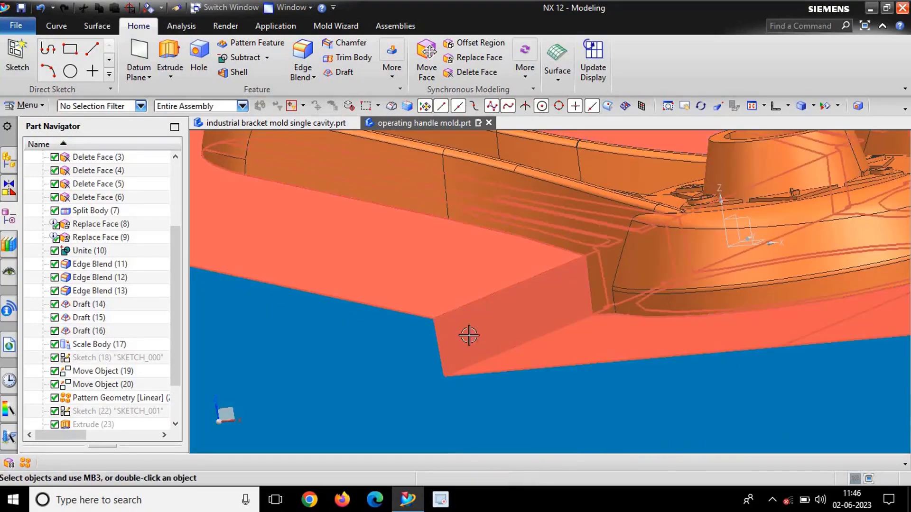
pyautogui.scroll(2, 464, 338)
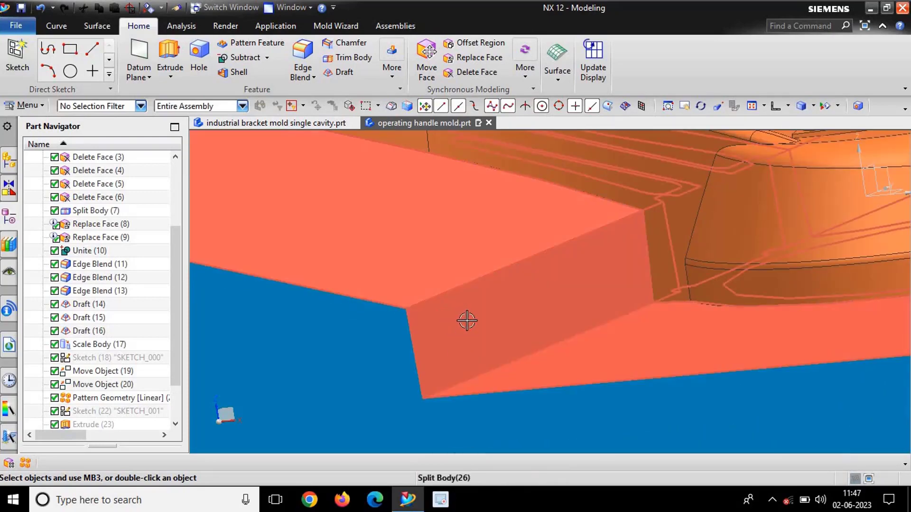
pyautogui.scroll(-3, 455, 330)
pyautogui.scroll(4, 464, 335)
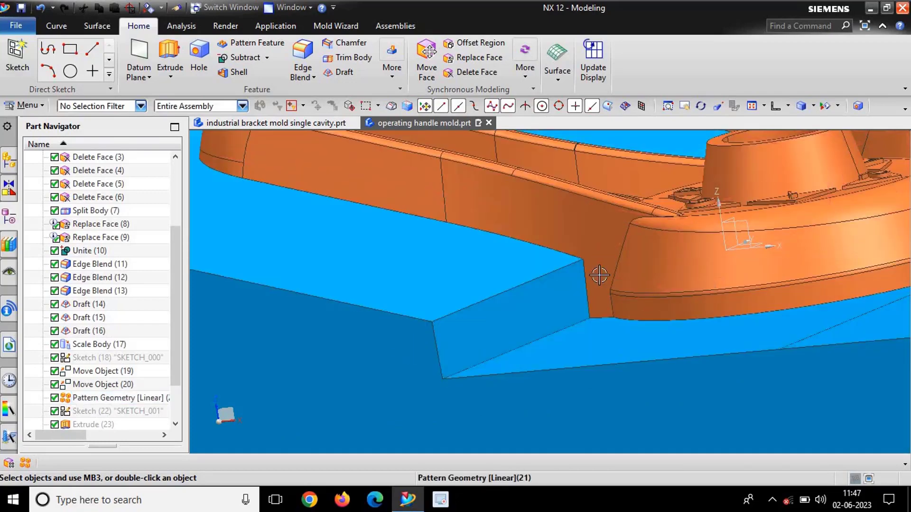
pyautogui.scroll(-4, 596, 278)
pyautogui.scroll(5, 592, 283)
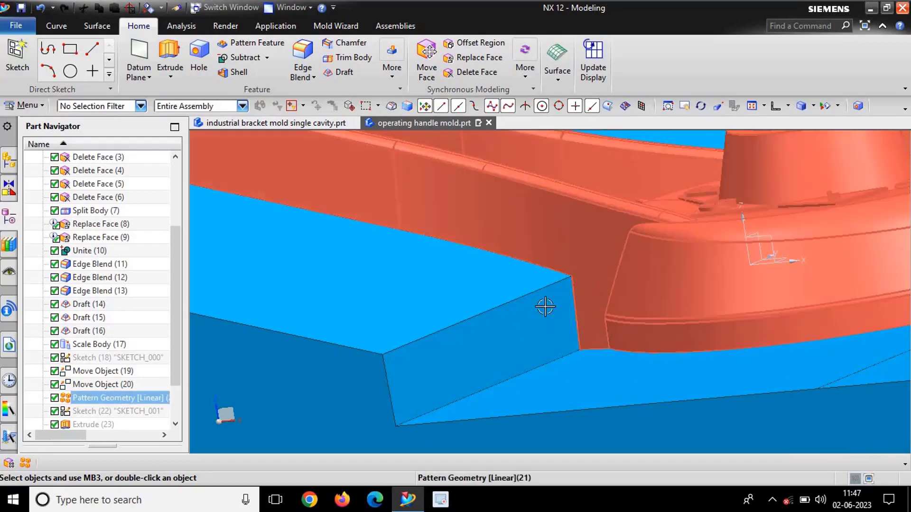
pyautogui.moveTo(462, 364)
pyautogui.mouseDown(button='middle')
pyautogui.moveTo(528, 349)
pyautogui.moveTo(476, 360)
pyautogui.mouseUp(button='middle')
pyautogui.scroll(5, 483, 351)
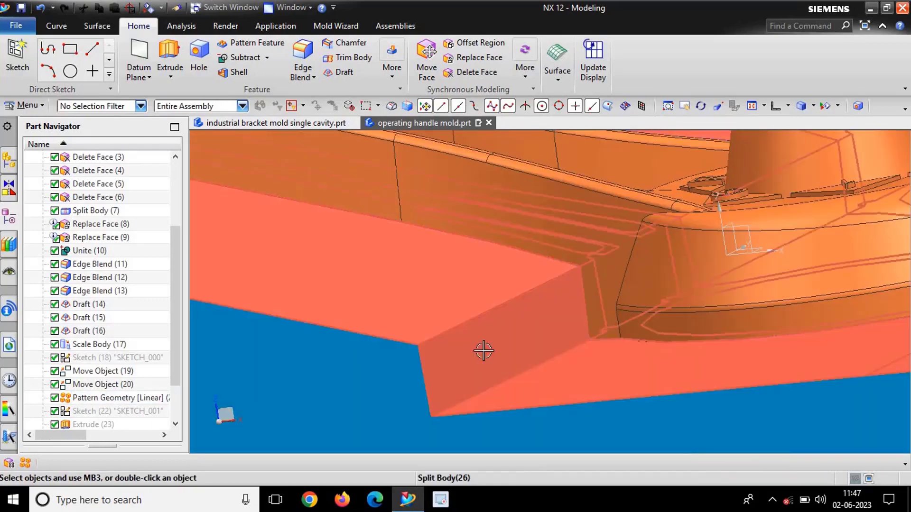
pyautogui.scroll(-4, 484, 351)
pyautogui.scroll(4, 493, 349)
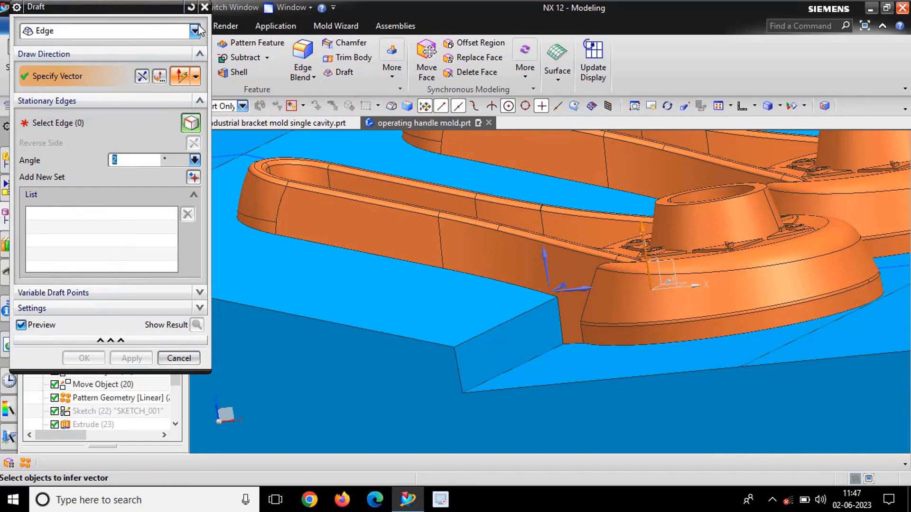
pyautogui.click(203, 9)
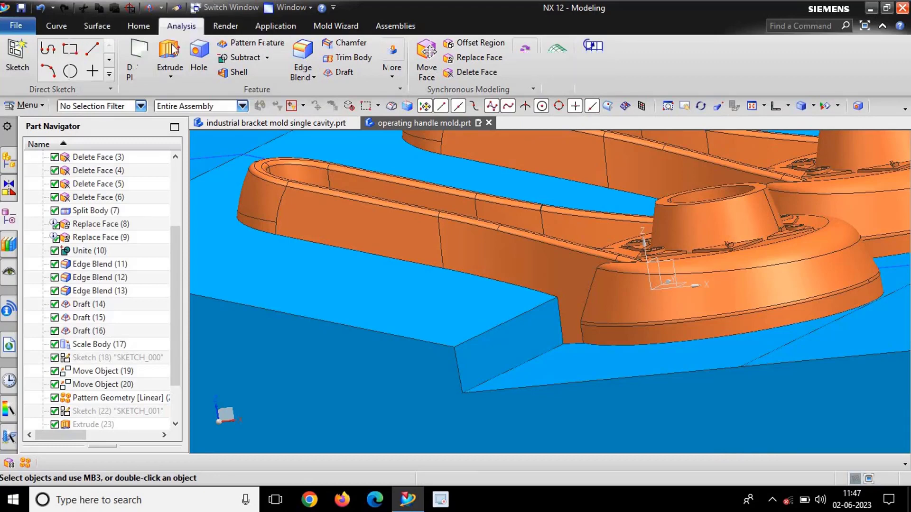
# Measure the angle between the parting surface's step face and the adjoining lower parting face
pyautogui.click(497, 367)
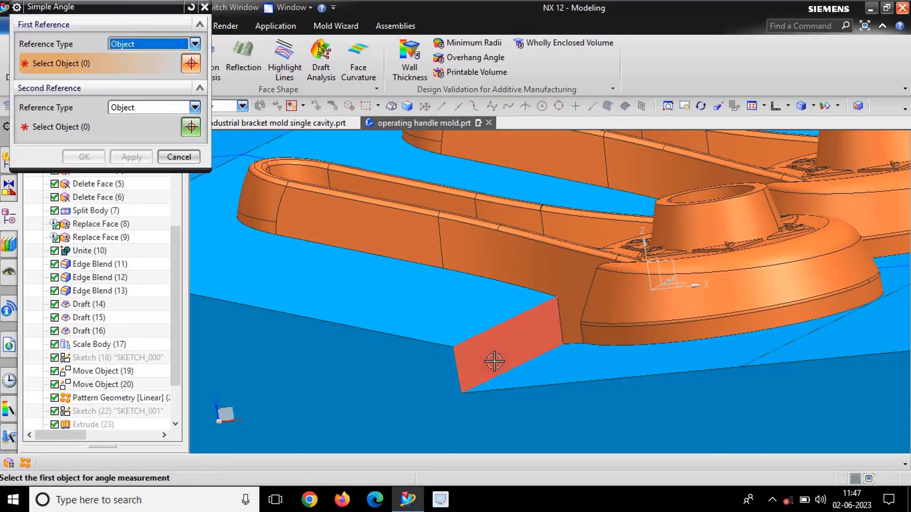
pyautogui.click(533, 375)
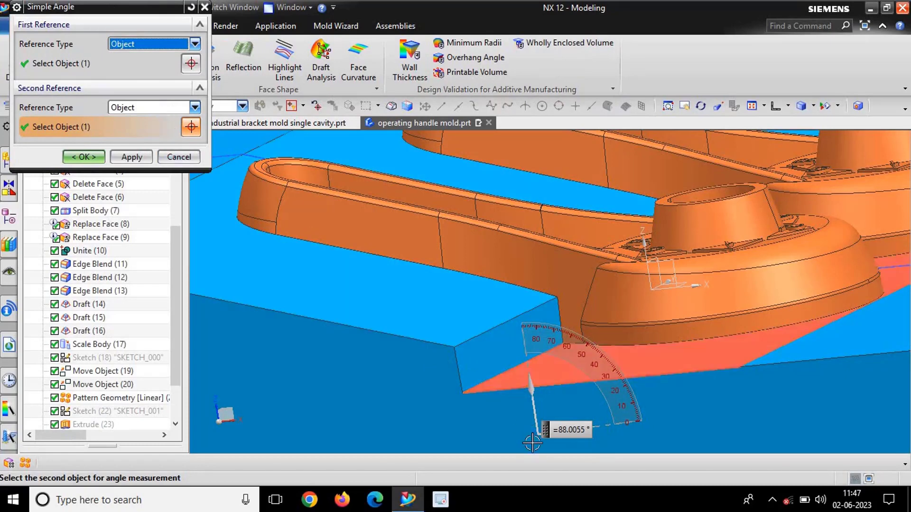
pyautogui.scroll(3, 568, 440)
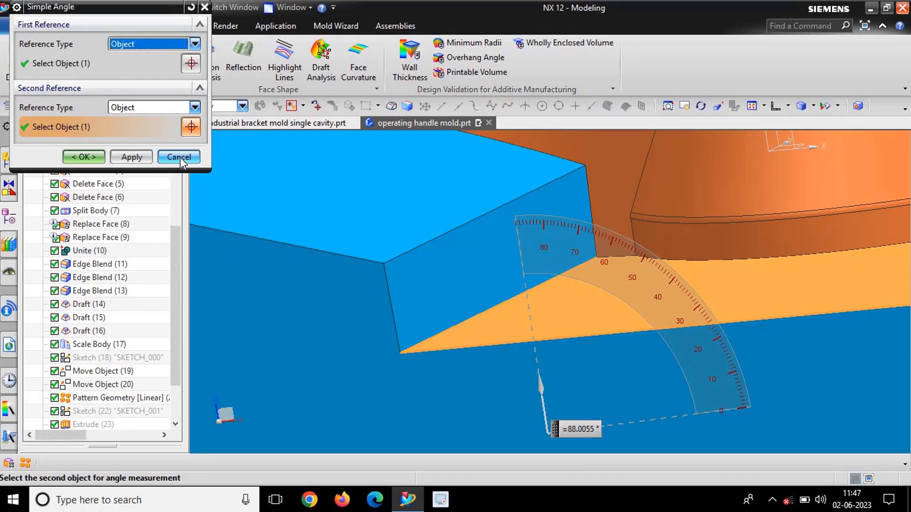
pyautogui.click(179, 157)
# Examine the step face and the complete lower mold half with both handles from several distances
pyautogui.scroll(-3, 486, 299)
pyautogui.scroll(-3, 486, 300)
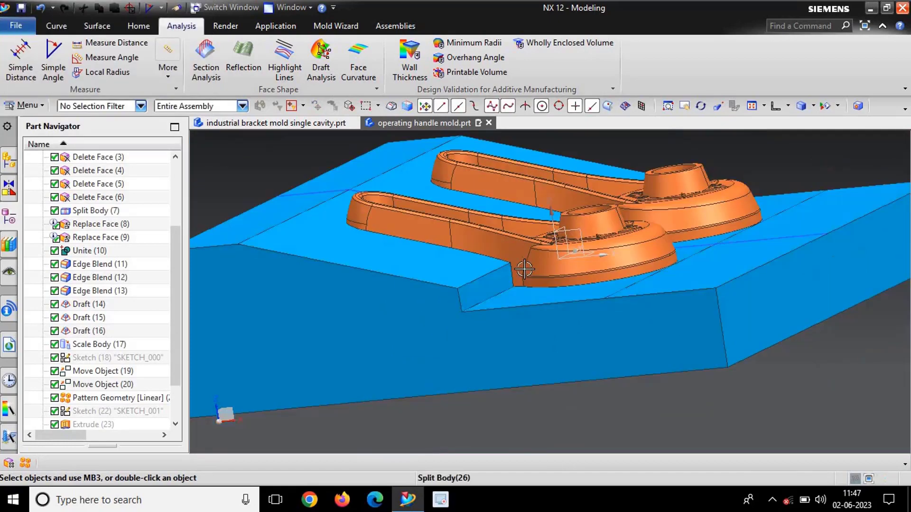
pyautogui.scroll(5, 541, 267)
pyautogui.moveTo(540, 266); pyautogui.dragTo(556, 282, button='middle')
pyautogui.scroll(-3, 493, 285)
pyautogui.scroll(4, 494, 286)
pyautogui.scroll(3, 524, 278)
pyautogui.scroll(-5, 524, 279)
pyautogui.scroll(2, 523, 279)
pyautogui.scroll(1, 556, 282)
pyautogui.scroll(-4, 556, 283)
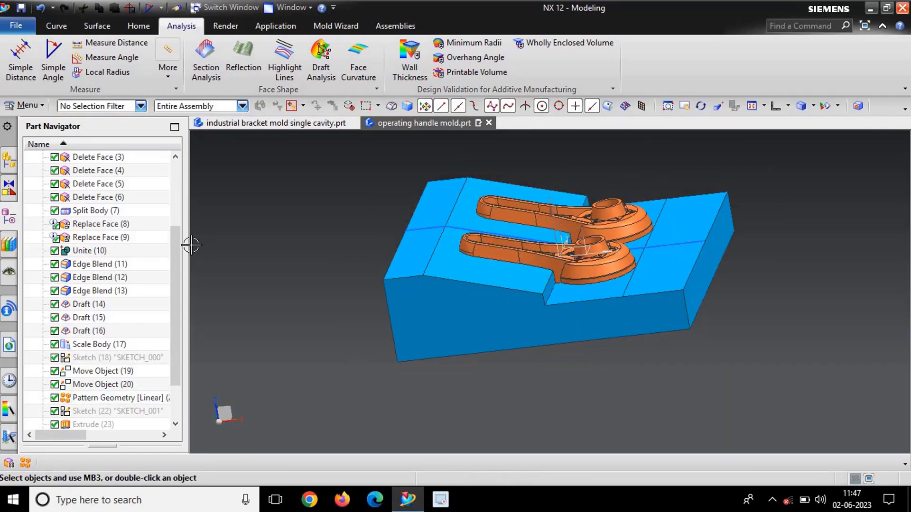
# Roll the model history back by making Draft (16) the current feature
pyautogui.moveTo(173, 239); pyautogui.dragTo(188, 167)
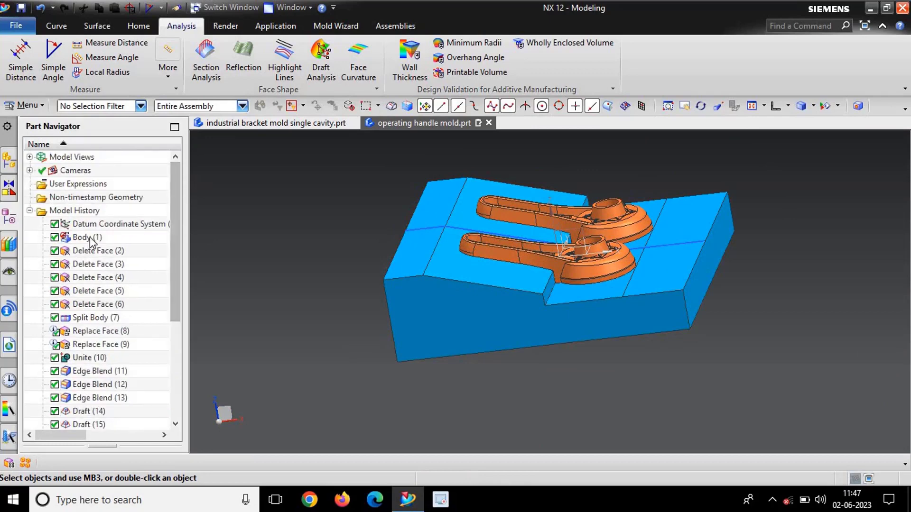
pyautogui.rightClick(92, 242)
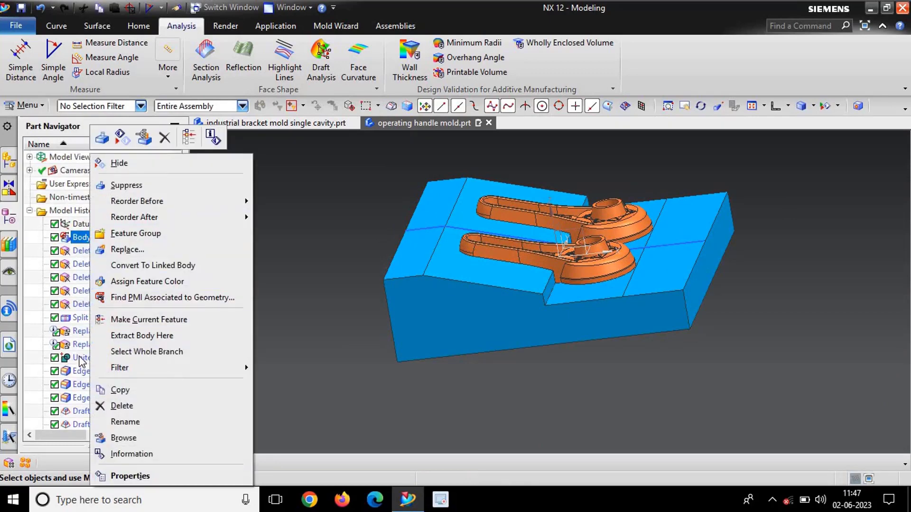
pyautogui.click(99, 319)
pyautogui.scroll(-4, 95, 289)
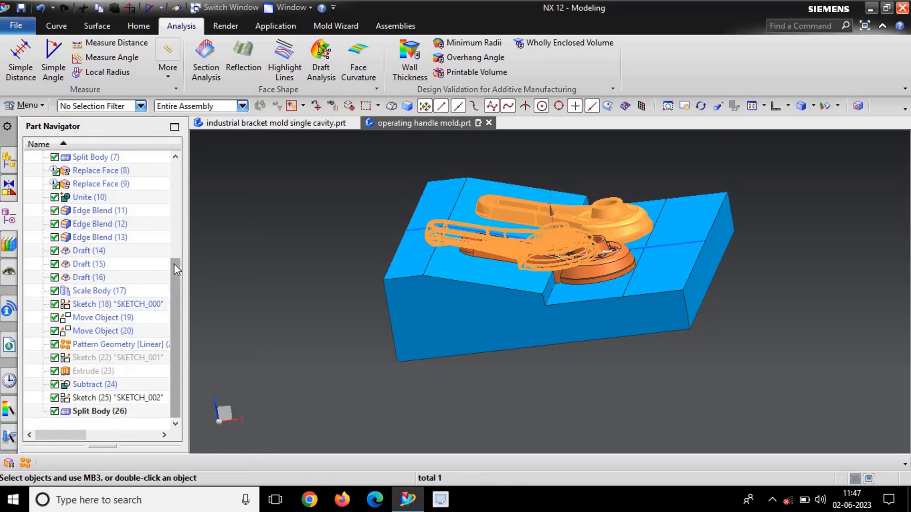
pyautogui.moveTo(177, 269); pyautogui.dragTo(174, 185)
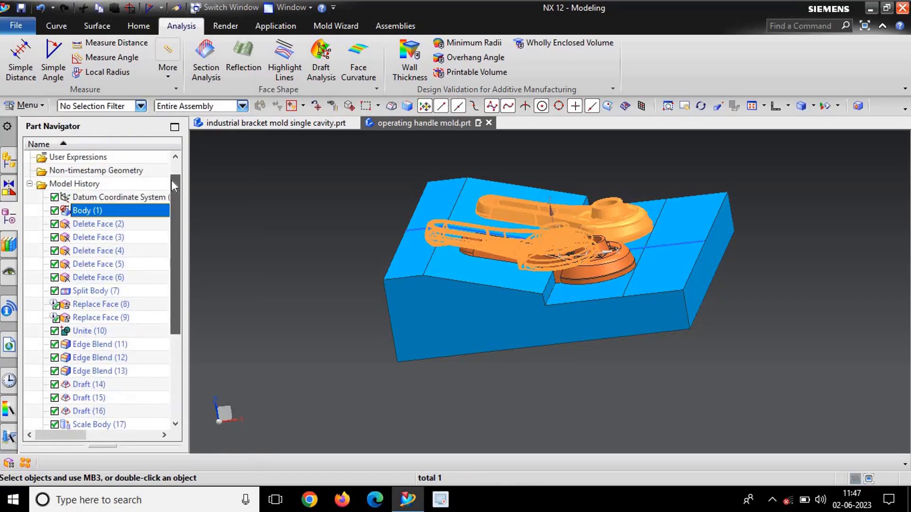
pyautogui.rightClick(87, 411)
pyautogui.click(119, 241)
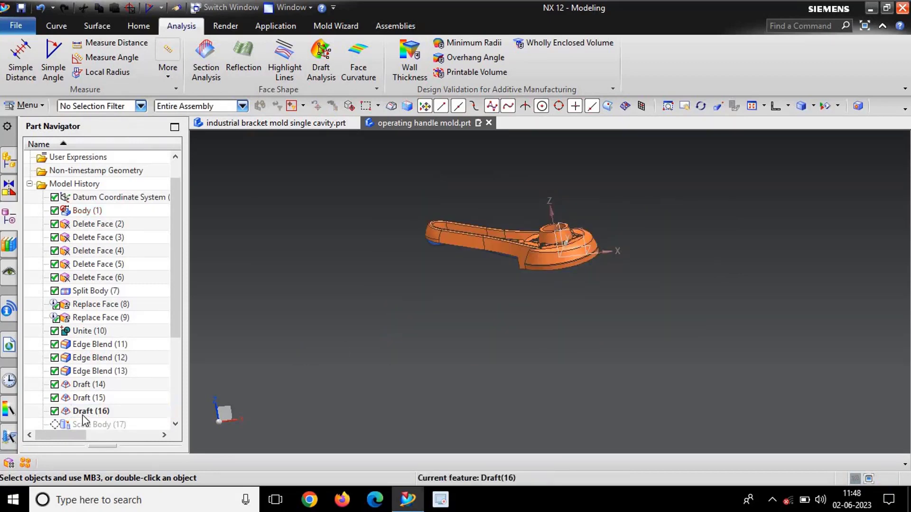
# Measure the angle between the step face on the handle's underside, where the arm meets the round base, and the Z-axis vector
pyautogui.scroll(5, 601, 219)
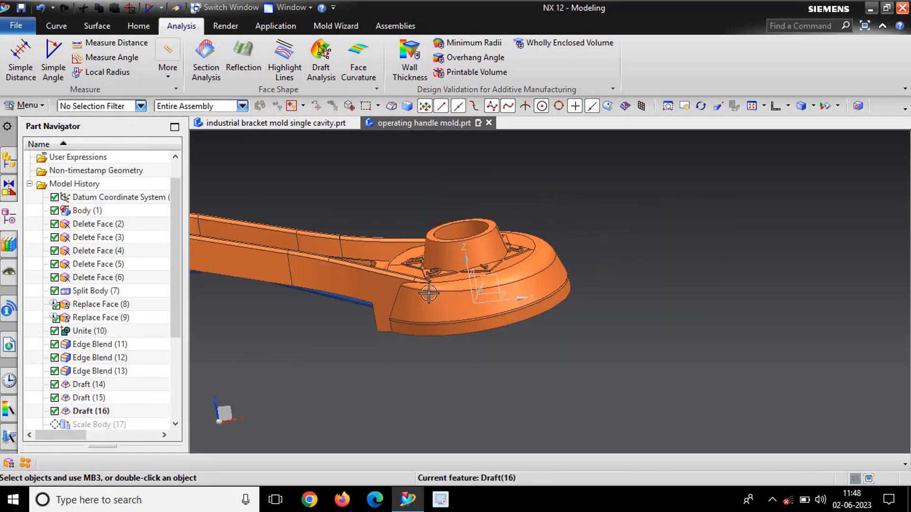
pyautogui.moveTo(600, 219); pyautogui.dragTo(446, 237, button='middle')
pyautogui.scroll(-3, 445, 237)
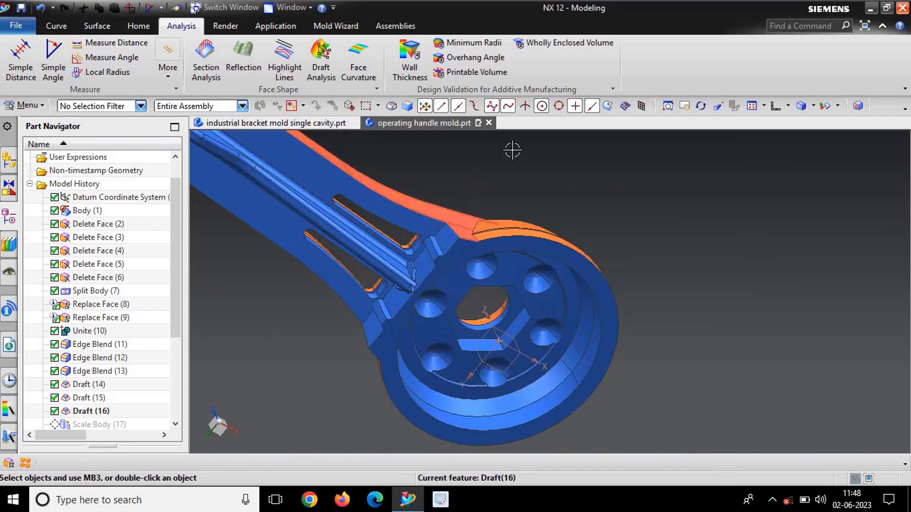
pyautogui.scroll(3, 492, 194)
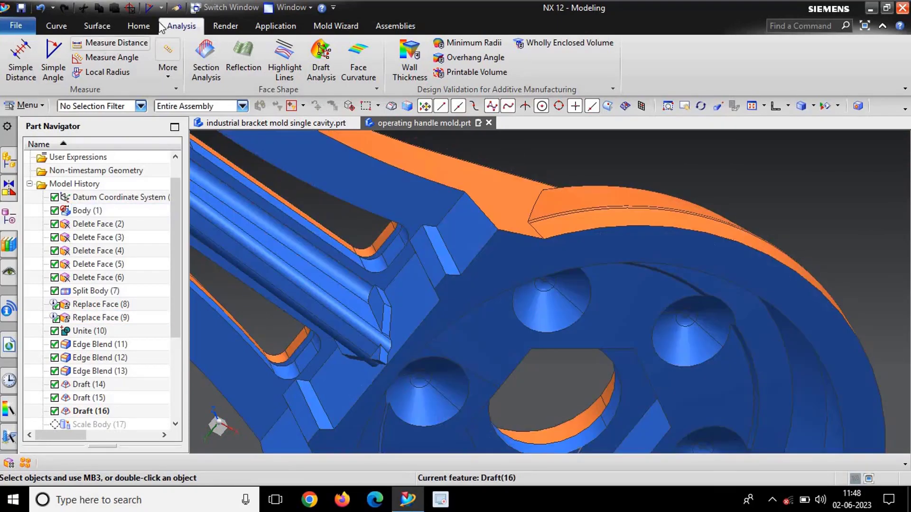
pyautogui.click(143, 28)
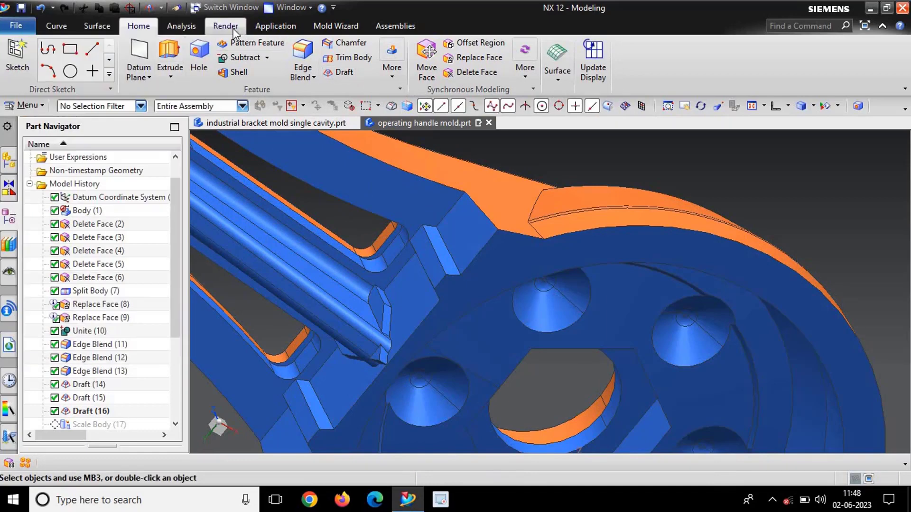
pyautogui.click(181, 25)
pyautogui.click(58, 53)
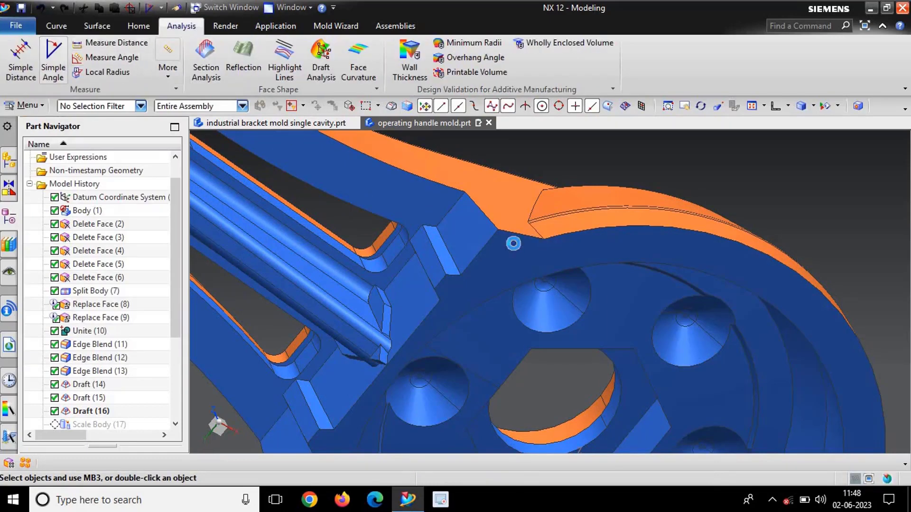
pyautogui.click(470, 240)
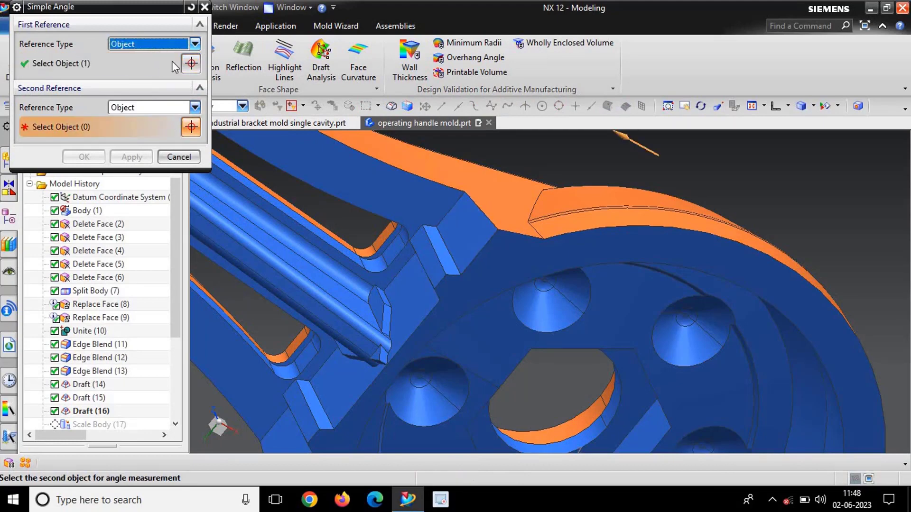
pyautogui.click(194, 107)
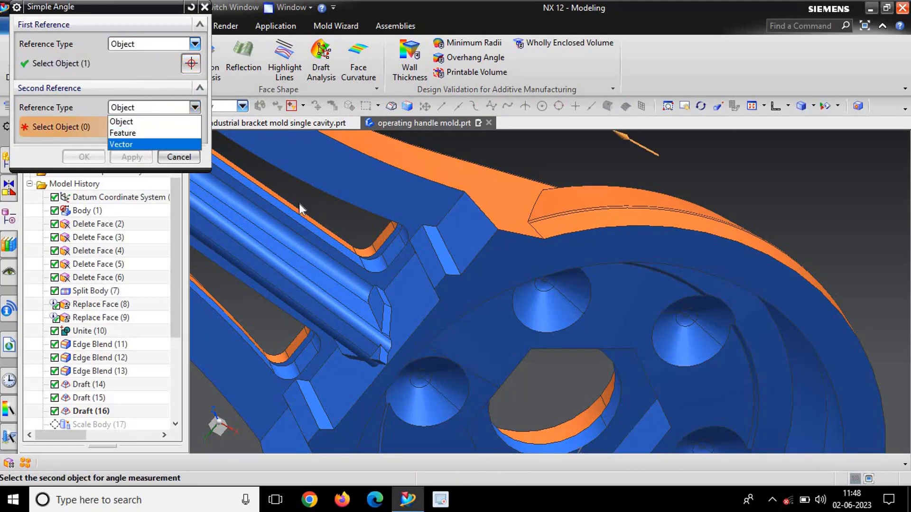
pyautogui.click(140, 141)
pyautogui.click(549, 284)
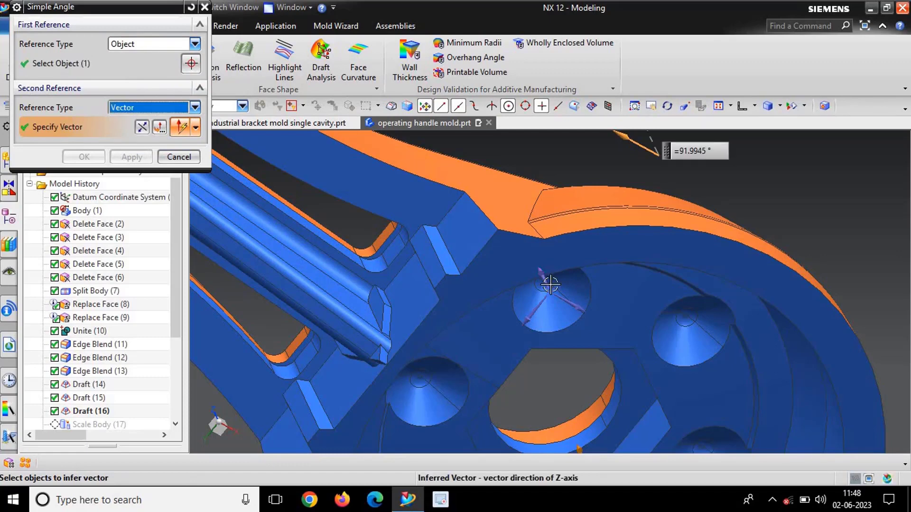
pyautogui.click(572, 311)
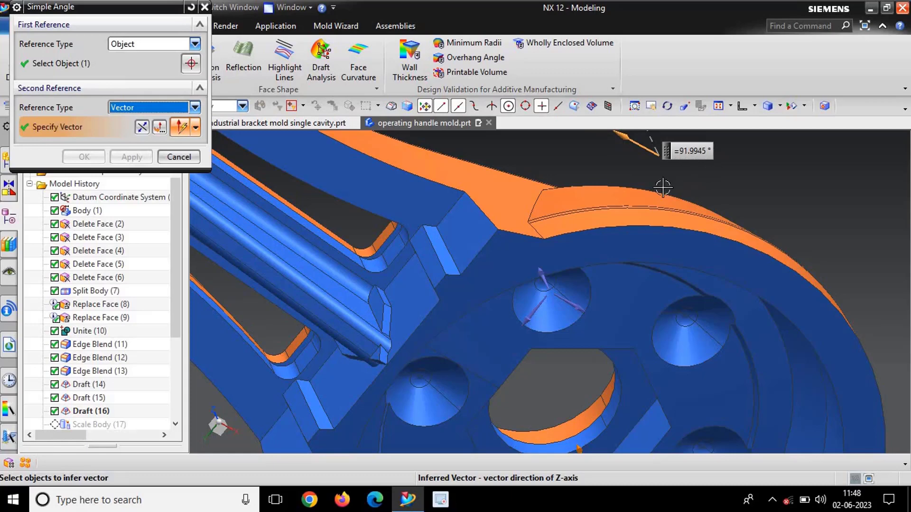
pyautogui.press('Escape')
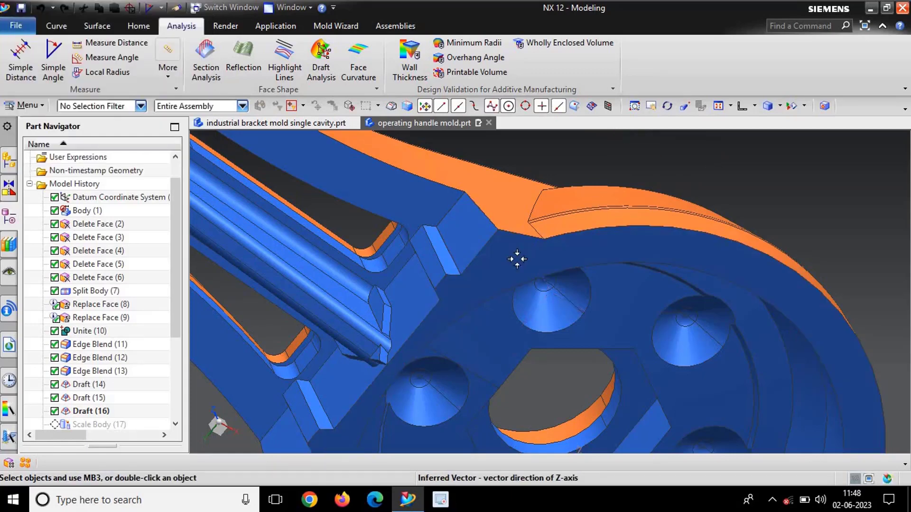
# Start an Edge draft along the Z-axis and select the four stationary edges of the underside step faces where the arm meets the base
pyautogui.scroll(-5, 517, 257)
pyautogui.scroll(5, 480, 279)
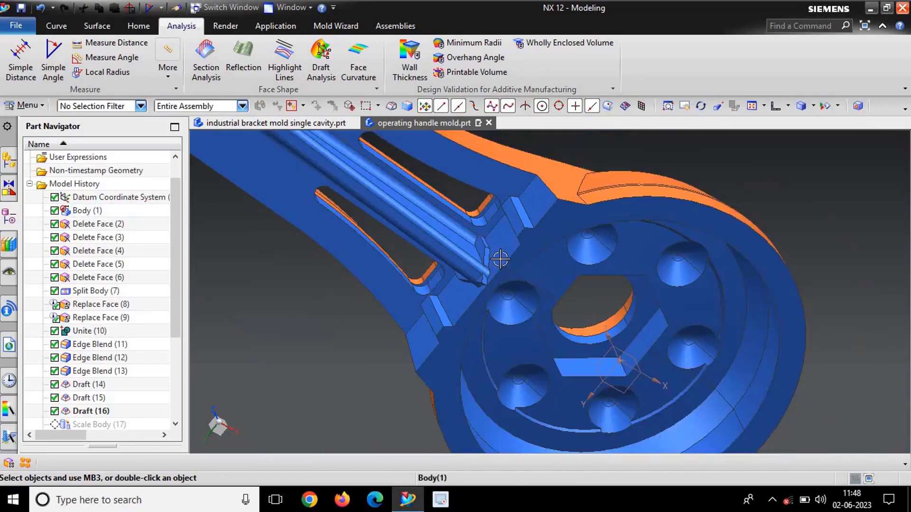
pyautogui.scroll(3, 500, 259)
pyautogui.moveTo(524, 202); pyautogui.dragTo(539, 177, button='middle')
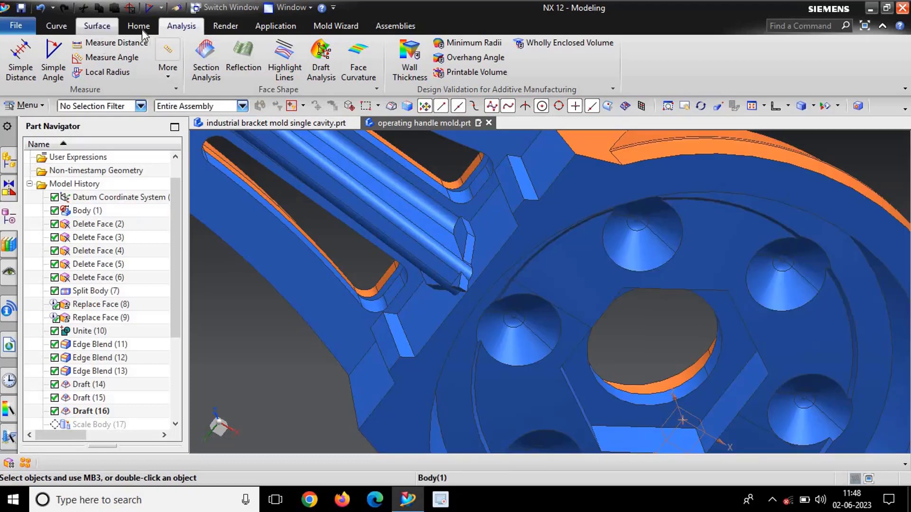
pyautogui.click(139, 25)
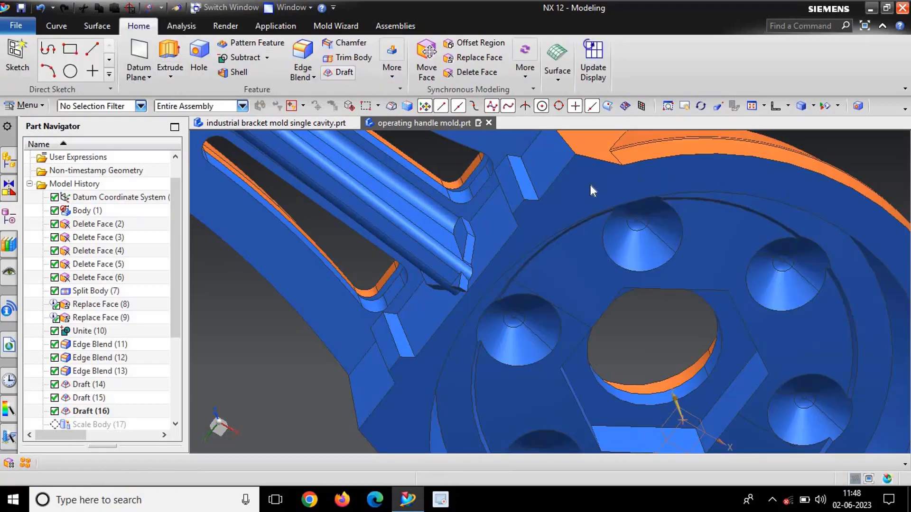
pyautogui.scroll(-2, 522, 254)
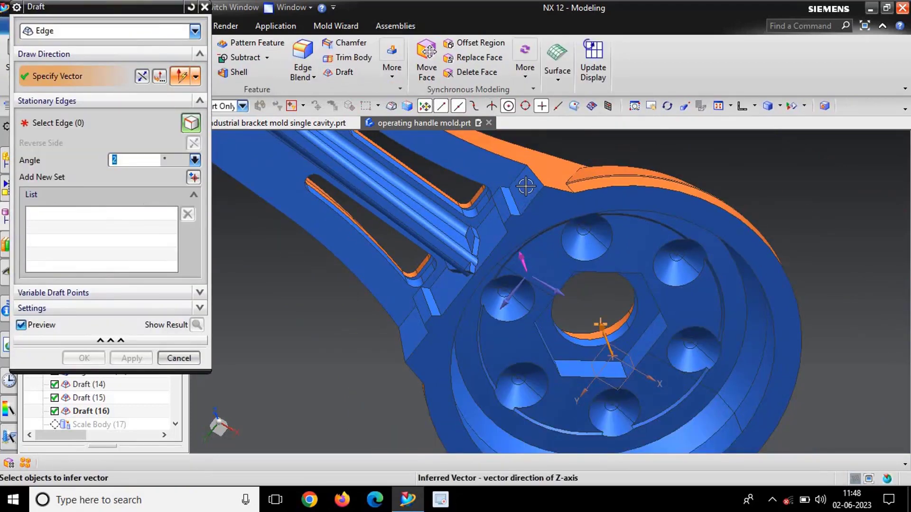
pyautogui.scroll(3, 494, 190)
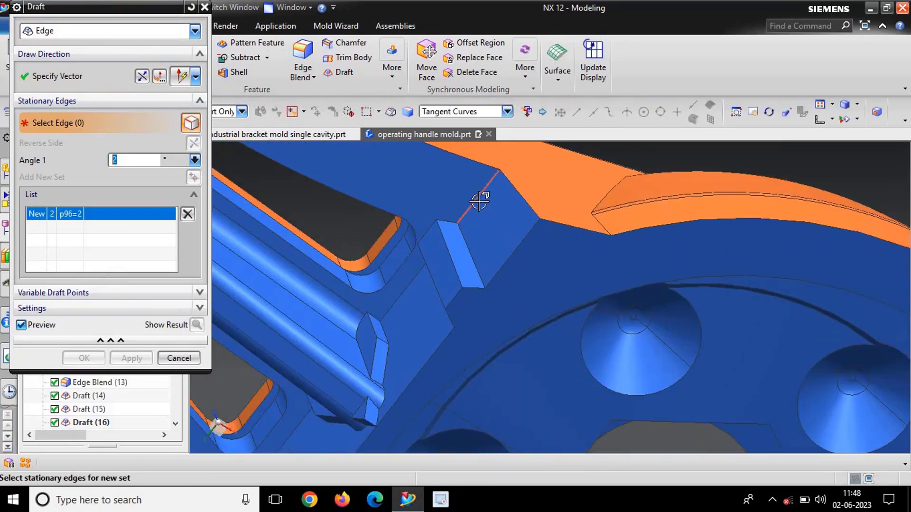
pyautogui.click(479, 202)
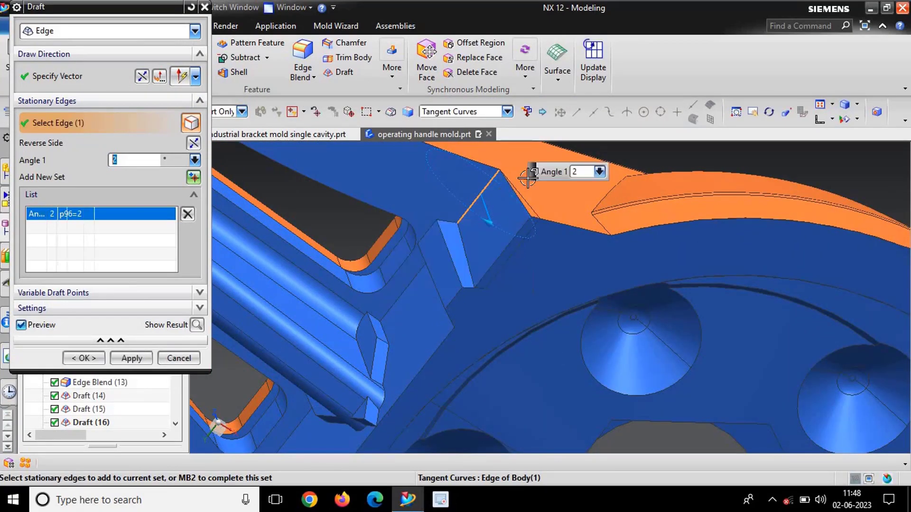
pyautogui.scroll(-3, 493, 202)
pyautogui.scroll(5, 496, 203)
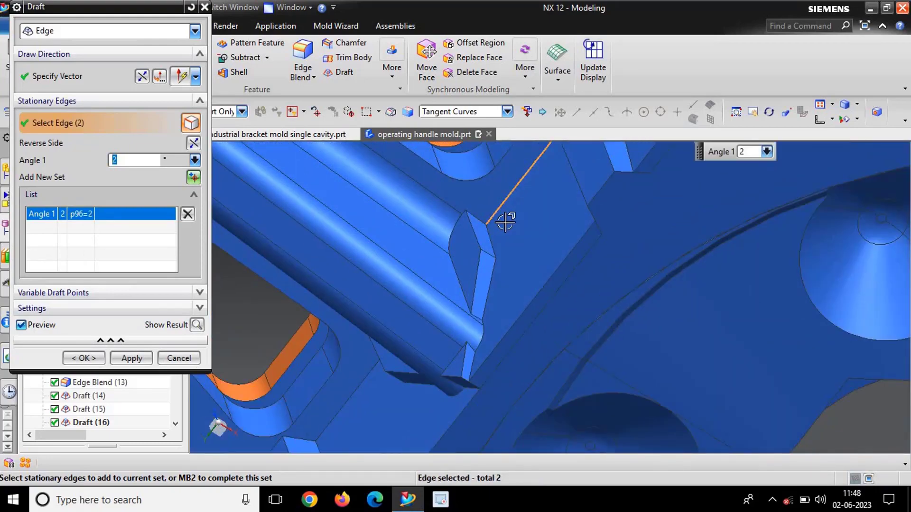
pyautogui.scroll(-4, 505, 222)
pyautogui.scroll(2, 456, 285)
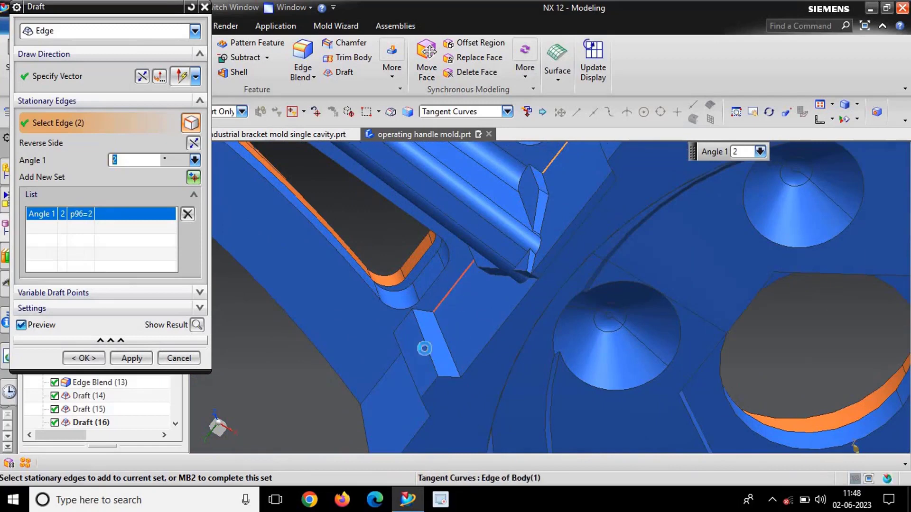
pyautogui.click(424, 348)
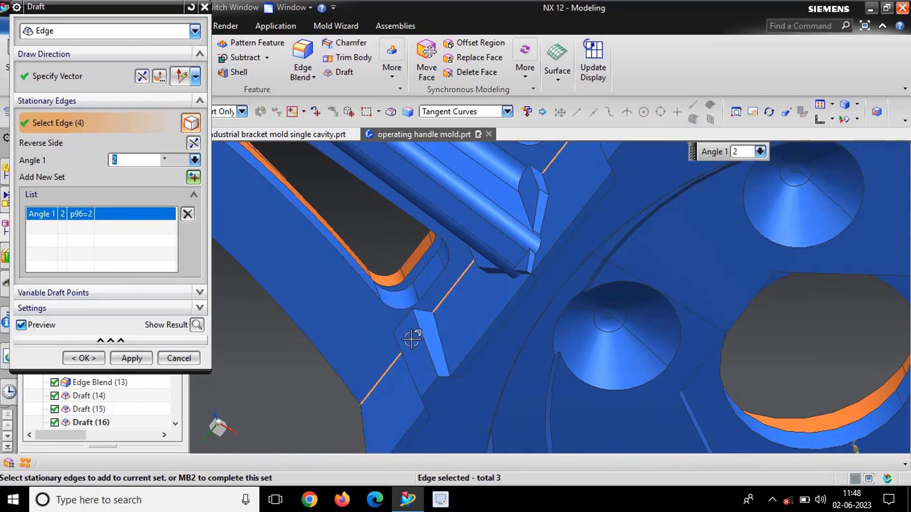
# Set the draft angle to 3°, check the preview along the step edges, and create the draft
pyautogui.scroll(-2, 412, 339)
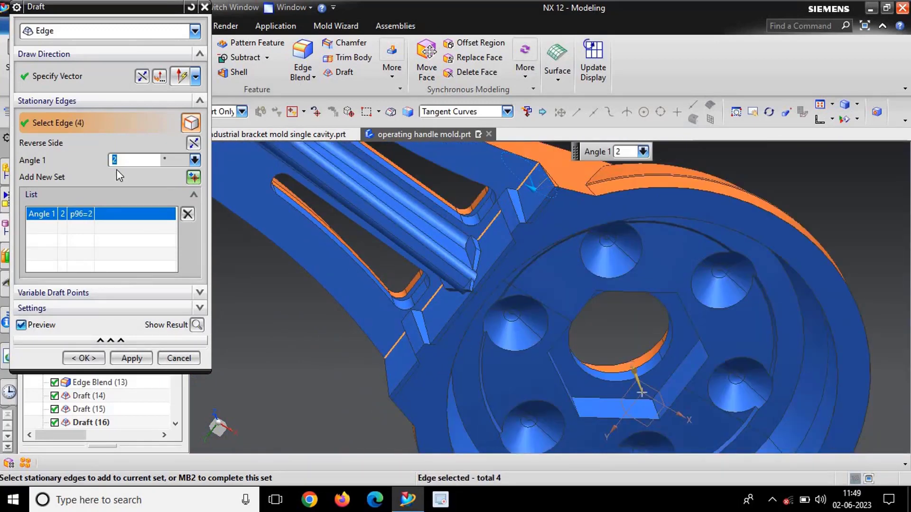
pyautogui.write('3')
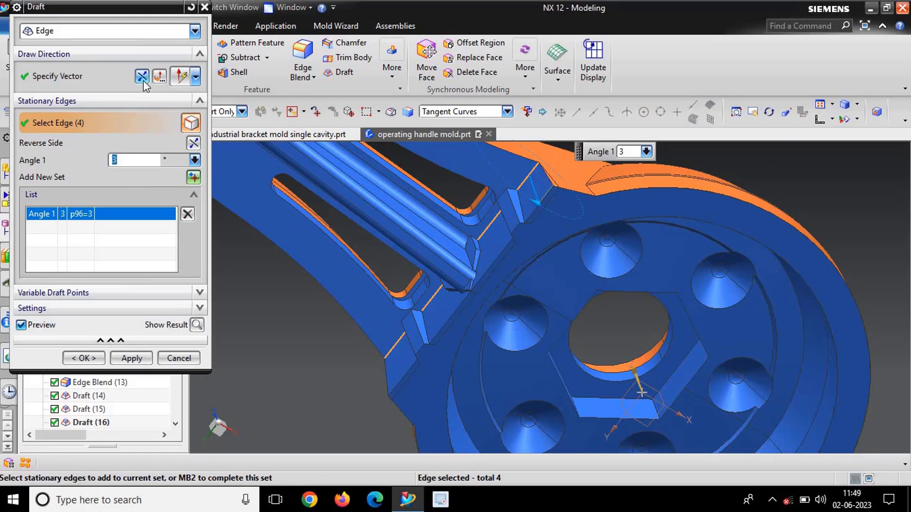
pyautogui.scroll(5, 566, 214)
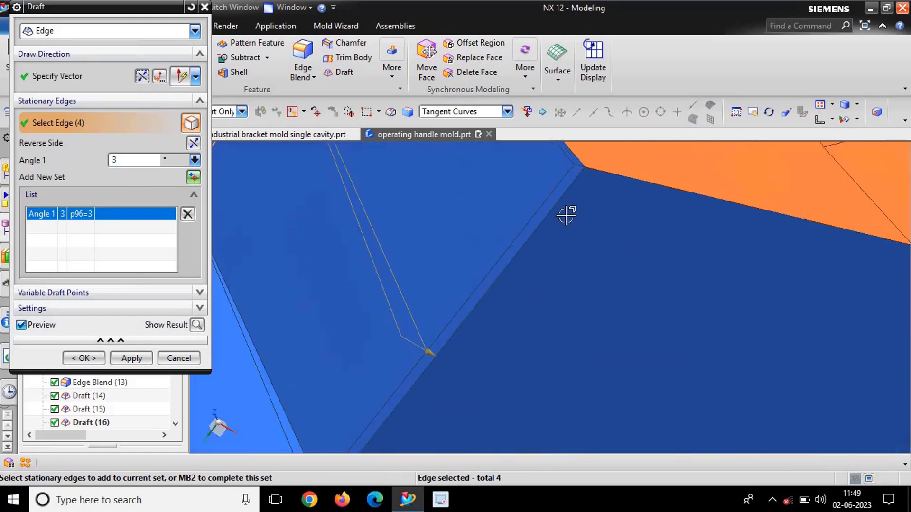
pyautogui.scroll(3, 565, 211)
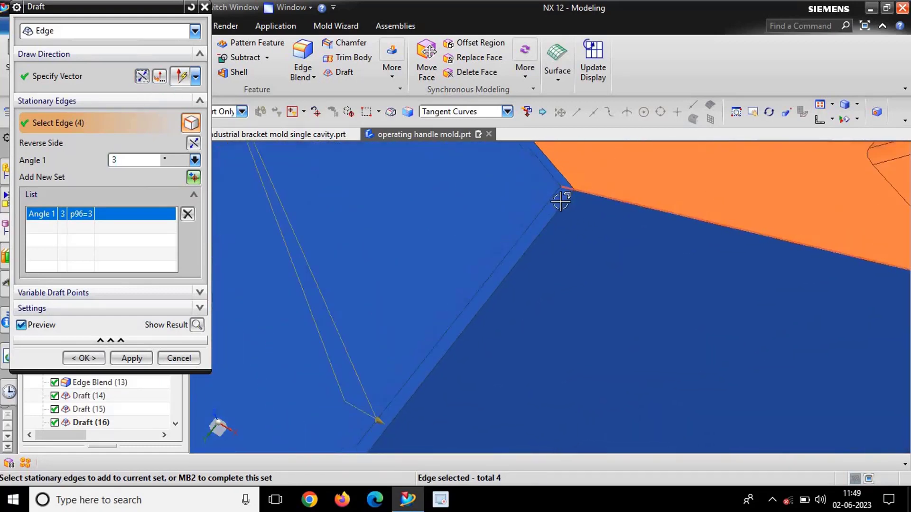
pyautogui.scroll(-5, 560, 201)
pyautogui.scroll(4, 468, 307)
pyautogui.scroll(-3, 559, 191)
pyautogui.scroll(3, 486, 319)
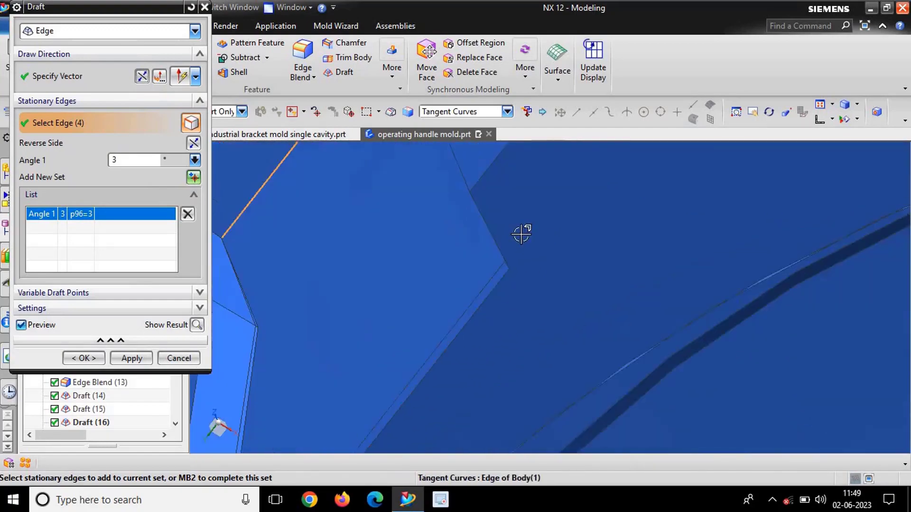
pyautogui.scroll(-3, 519, 246)
pyautogui.scroll(6, 514, 266)
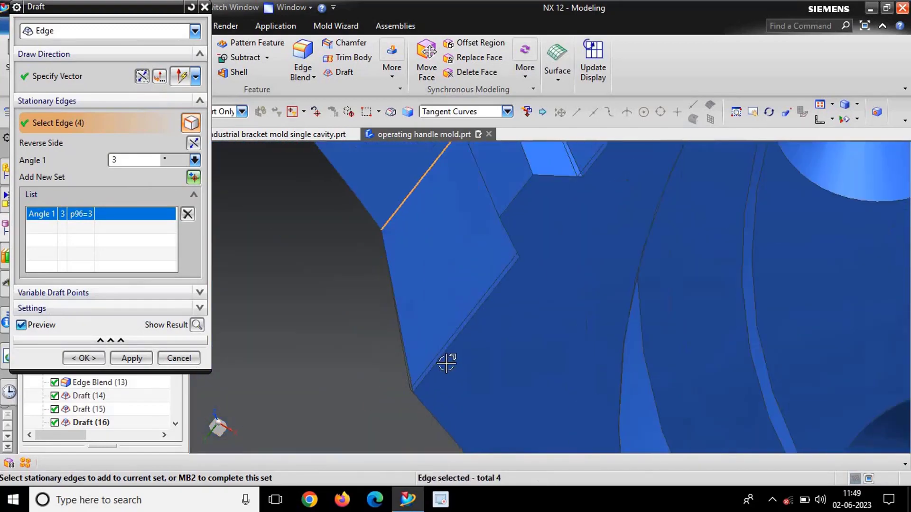
pyautogui.click(85, 358)
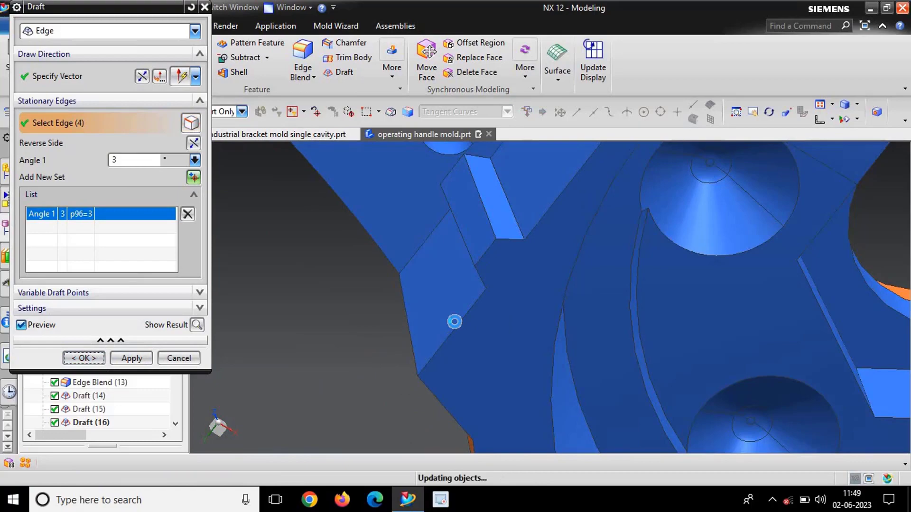
# Roll the model history forward through Pattern Geometry (22), Extrude (24) and Sketch (26) until Split Body (27) is the current feature
pyautogui.moveTo(454, 322); pyautogui.dragTo(507, 352, button='middle')
pyautogui.scroll(-3, 502, 327)
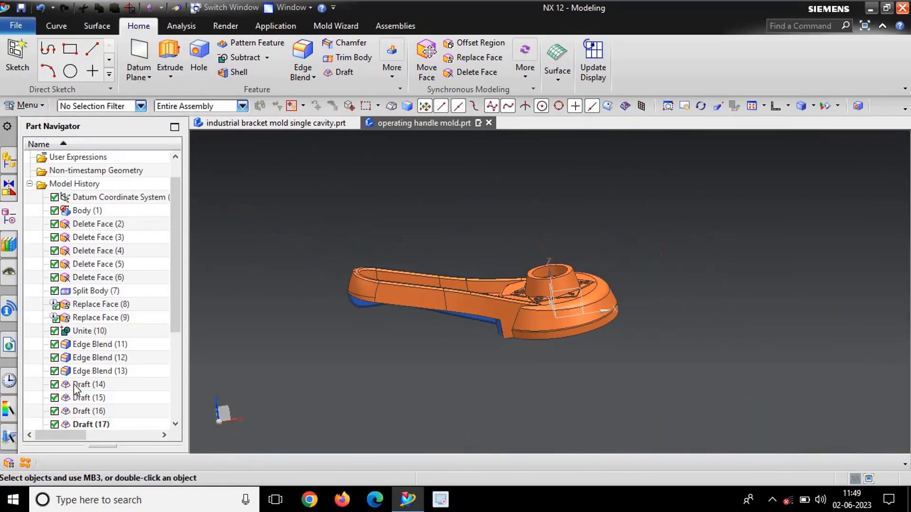
pyautogui.moveTo(180, 335); pyautogui.dragTo(180, 412)
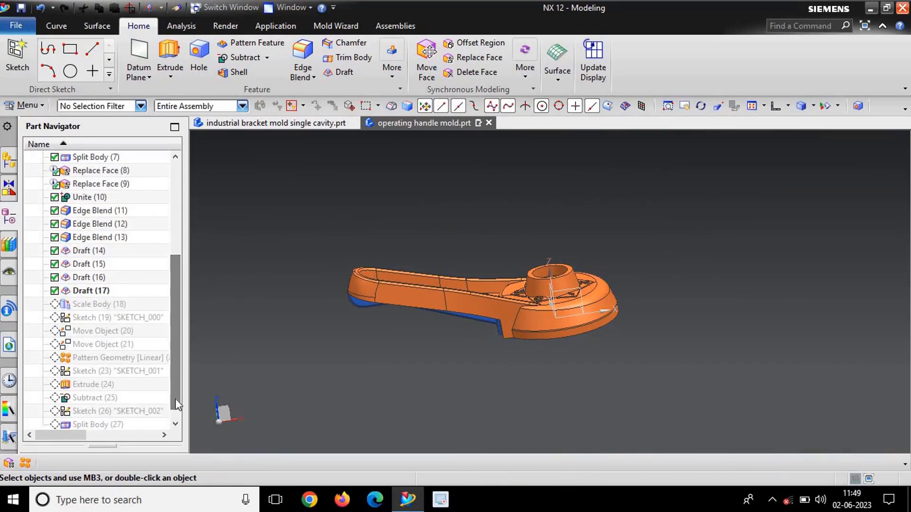
pyautogui.rightClick(93, 363)
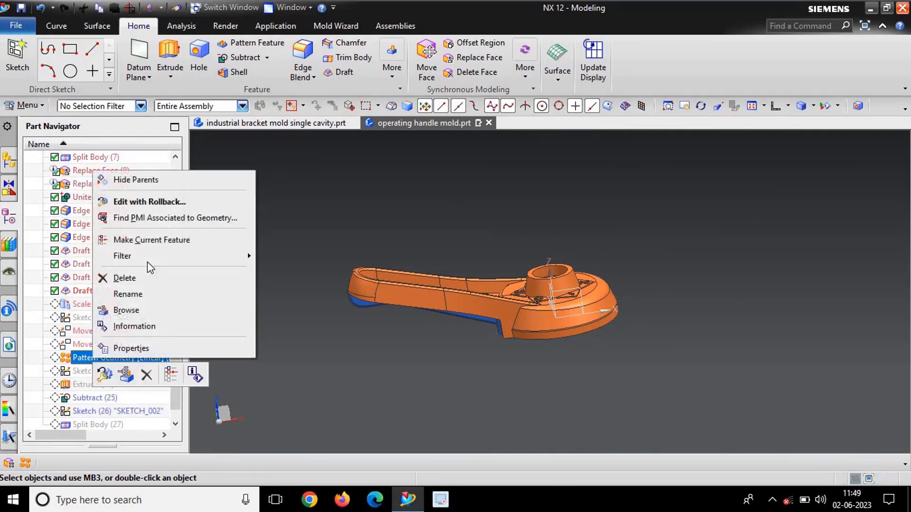
pyautogui.click(158, 242)
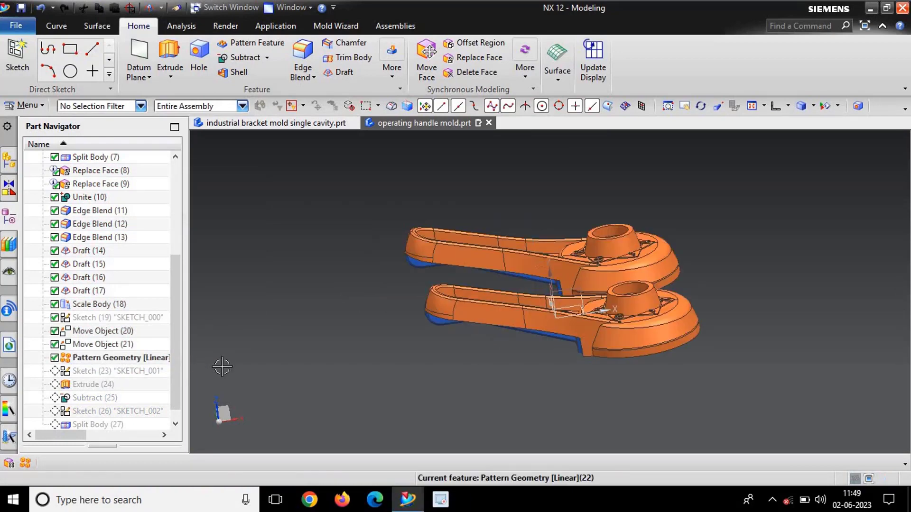
pyautogui.rightClick(108, 388)
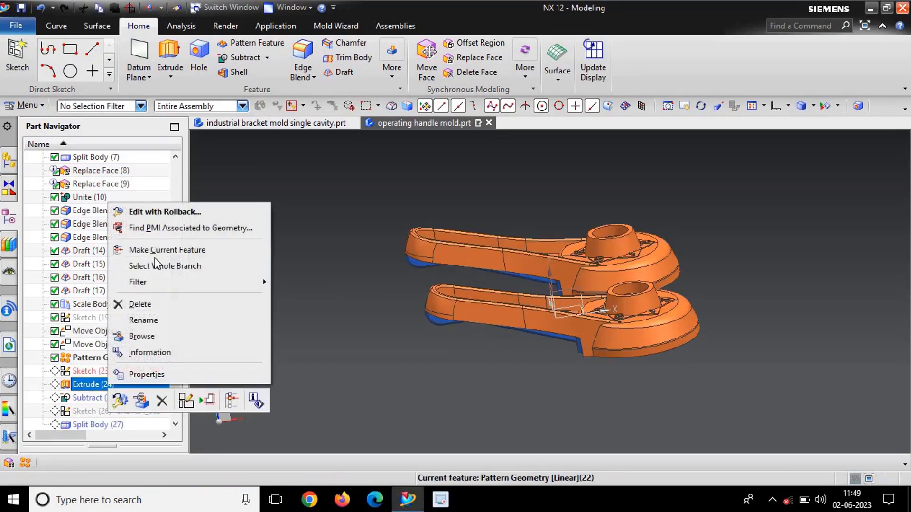
pyautogui.click(152, 250)
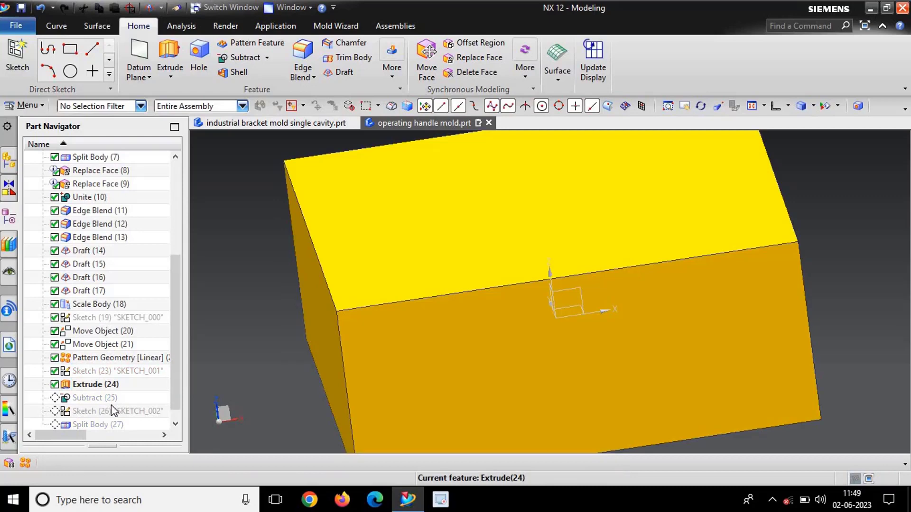
pyautogui.scroll(-1, 113, 411)
pyautogui.rightClick(99, 399)
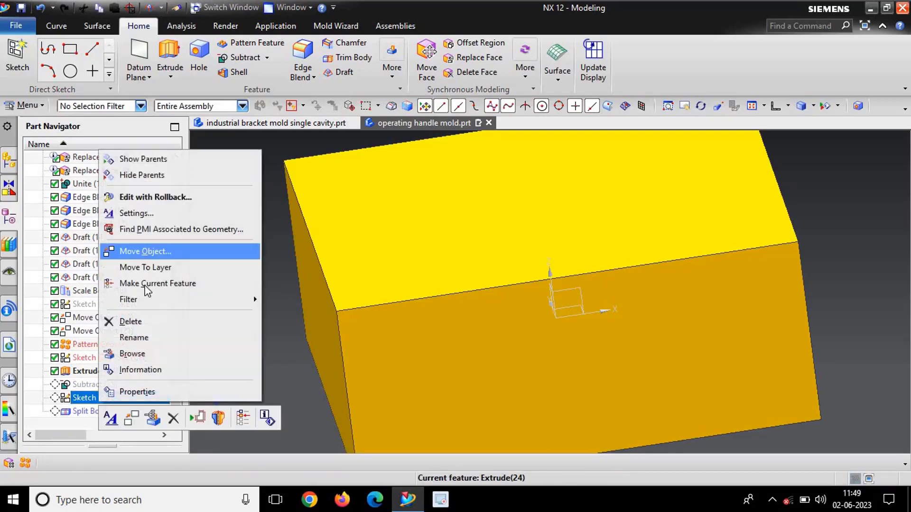
pyautogui.click(147, 284)
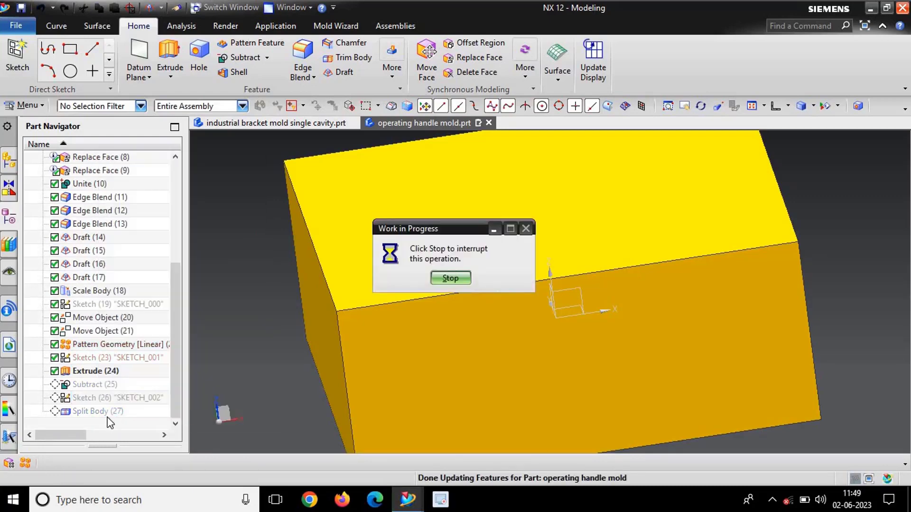
pyautogui.rightClick(113, 413)
pyautogui.click(163, 284)
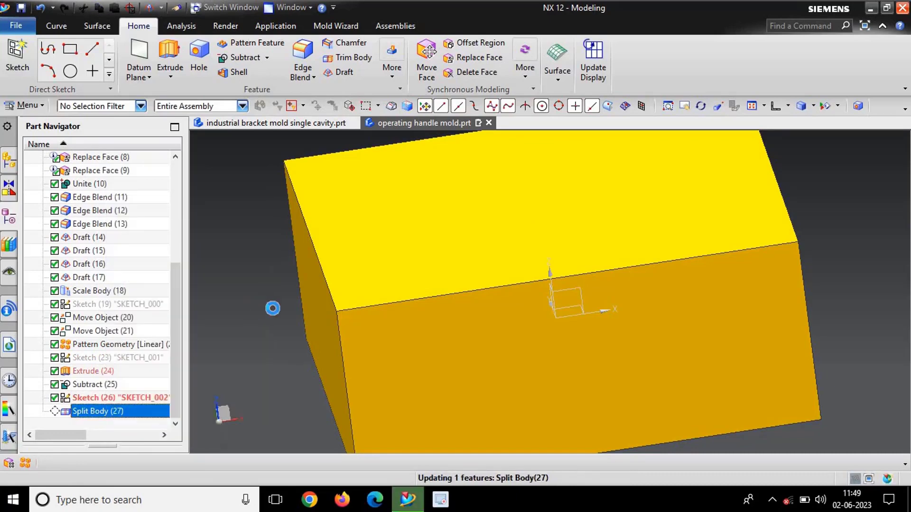
# Hide the upper mold half to expose the lower half's parting surface with both handles
pyautogui.moveTo(446, 305)
pyautogui.mouseDown(button='middle')
pyautogui.moveTo(436, 299)
pyautogui.moveTo(446, 288)
pyautogui.mouseUp(button='middle')
pyautogui.click(426, 357)
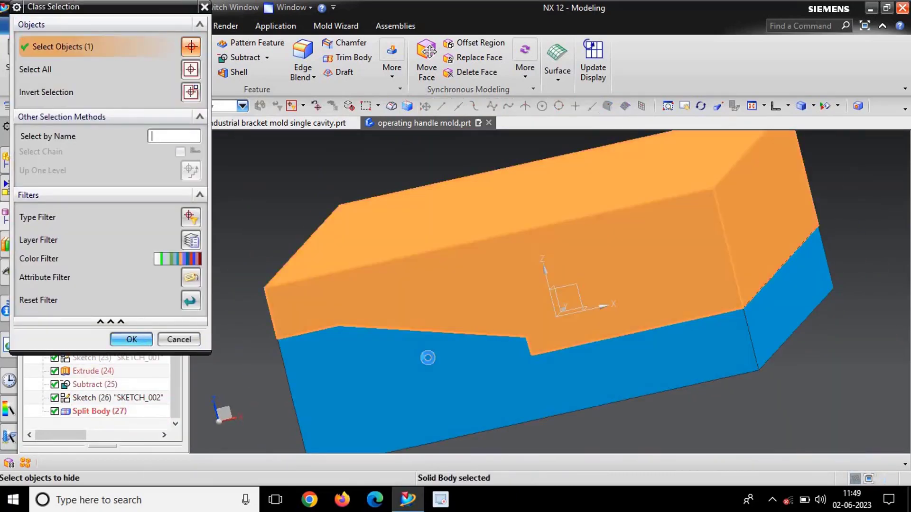
pyautogui.middleClick(492, 345)
pyautogui.moveTo(492, 346); pyautogui.dragTo(465, 345, button='middle')
pyautogui.scroll(-2, 465, 346)
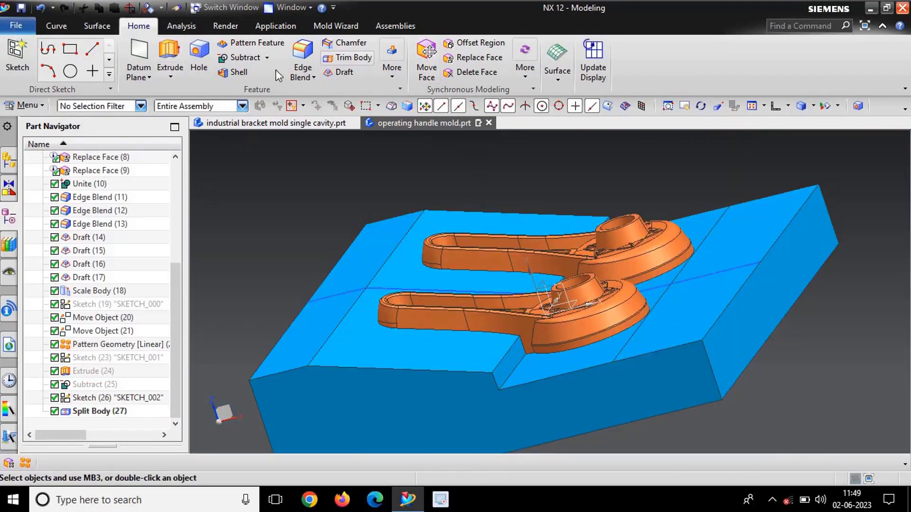
# Measure the angle between the lower mold half's parting step face and the adjoining lower parting face beside the handle bases
pyautogui.click(182, 27)
pyautogui.click(53, 59)
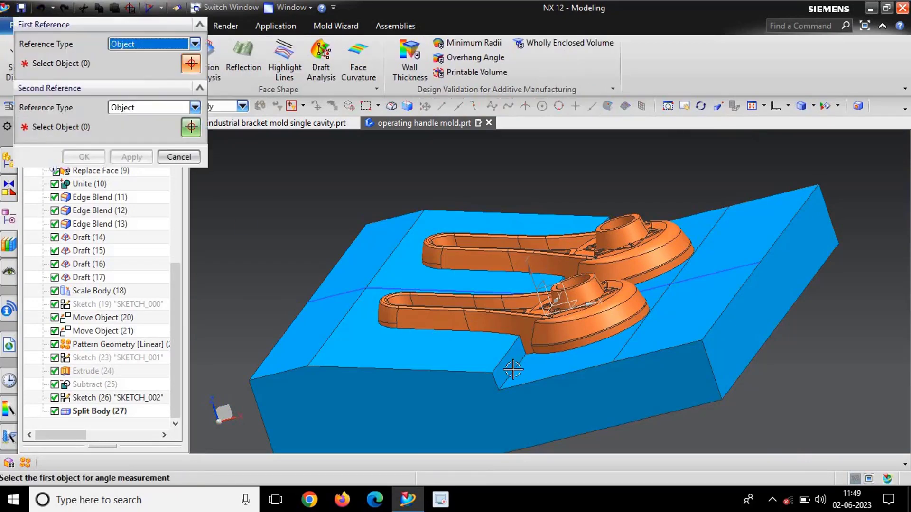
pyautogui.scroll(3, 511, 356)
pyautogui.click(514, 385)
pyautogui.click(532, 387)
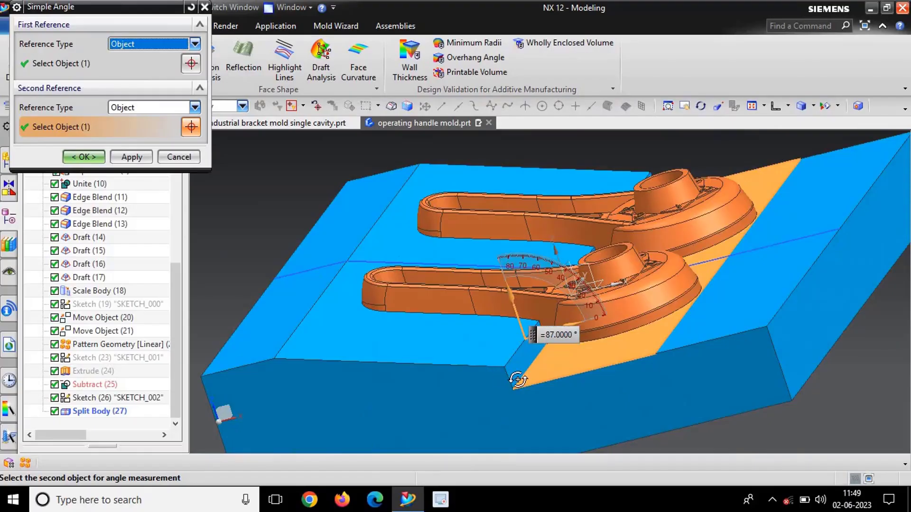
pyautogui.moveTo(518, 367); pyautogui.dragTo(513, 371, button='middle')
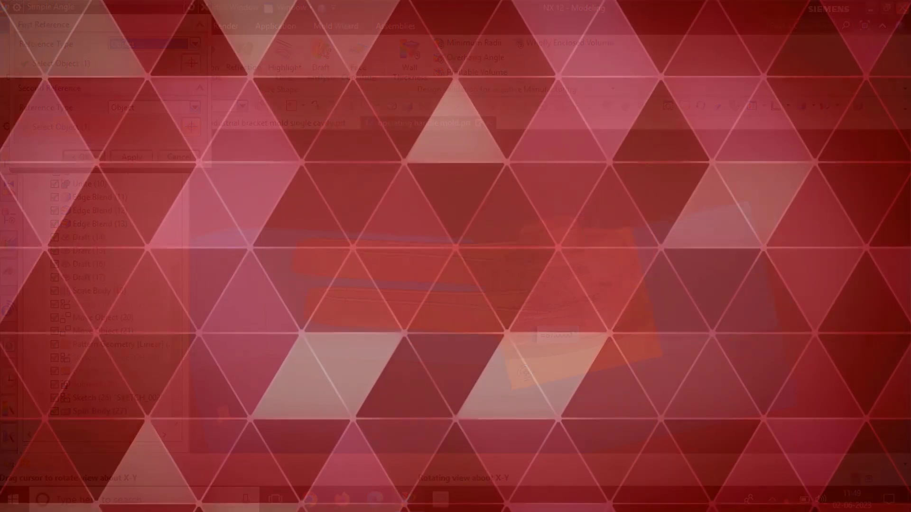